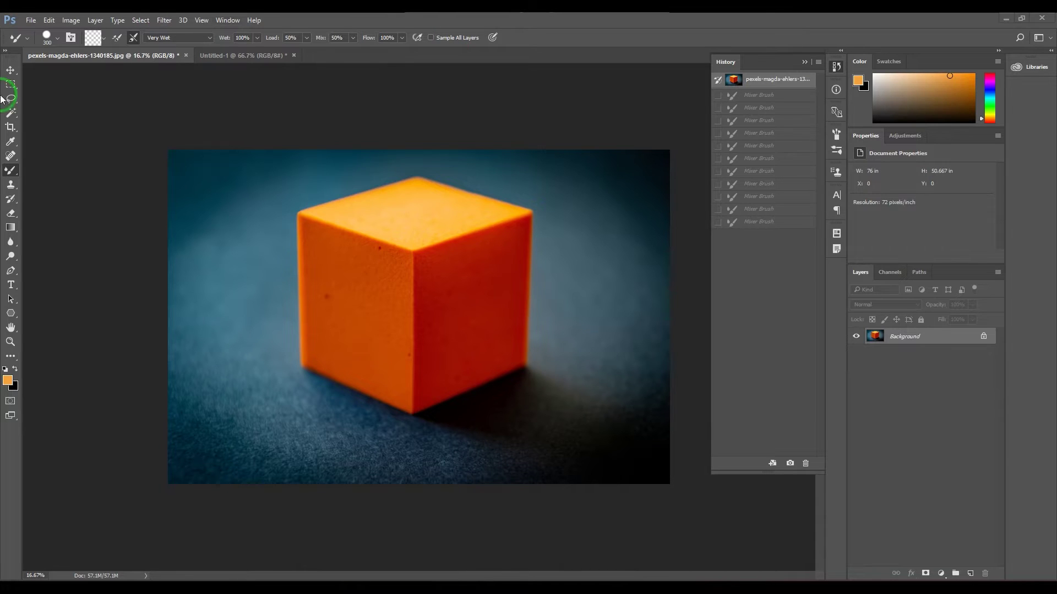
Pick the regular Brush tool from the painting tool group, and return to the Move tool.
{"action": "left_click", "coordinate": [11, 70]}
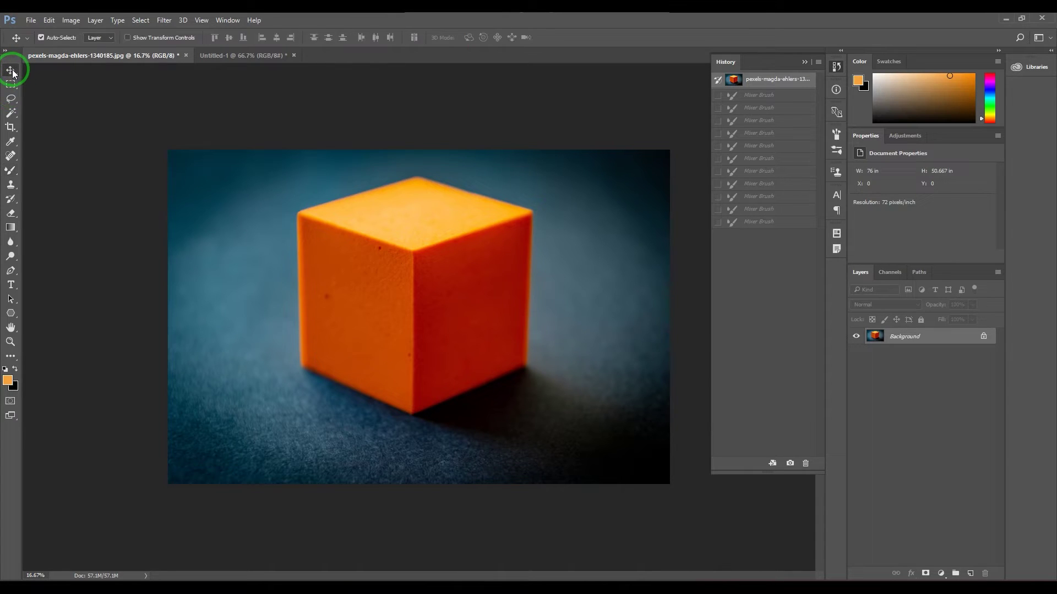
{"action": "left_click", "coordinate": [10, 170]}
{"action": "left_click", "coordinate": [44, 172]}
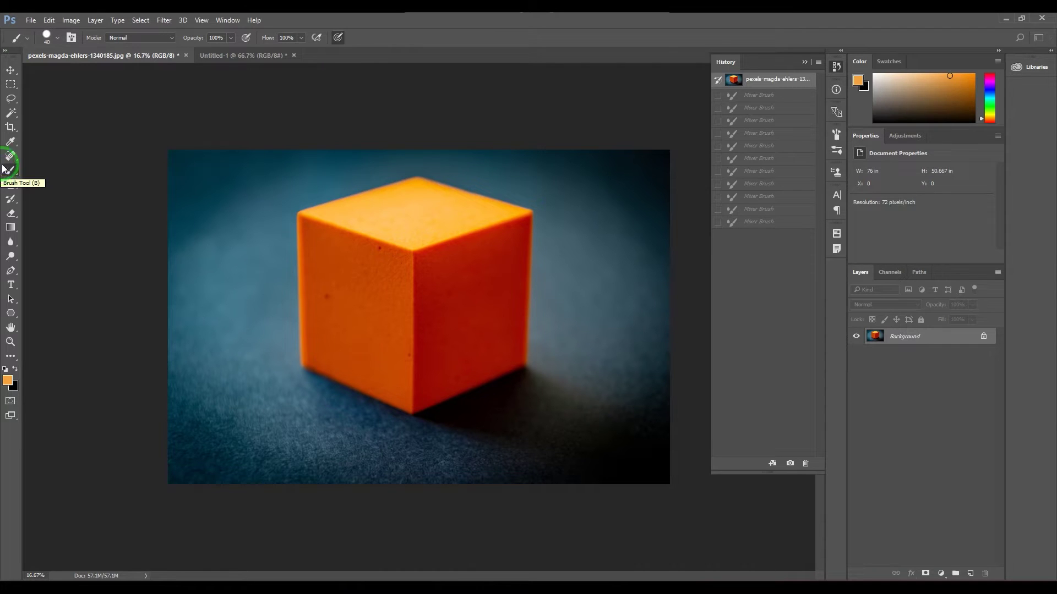
{"action": "left_click", "coordinate": [9, 71]}
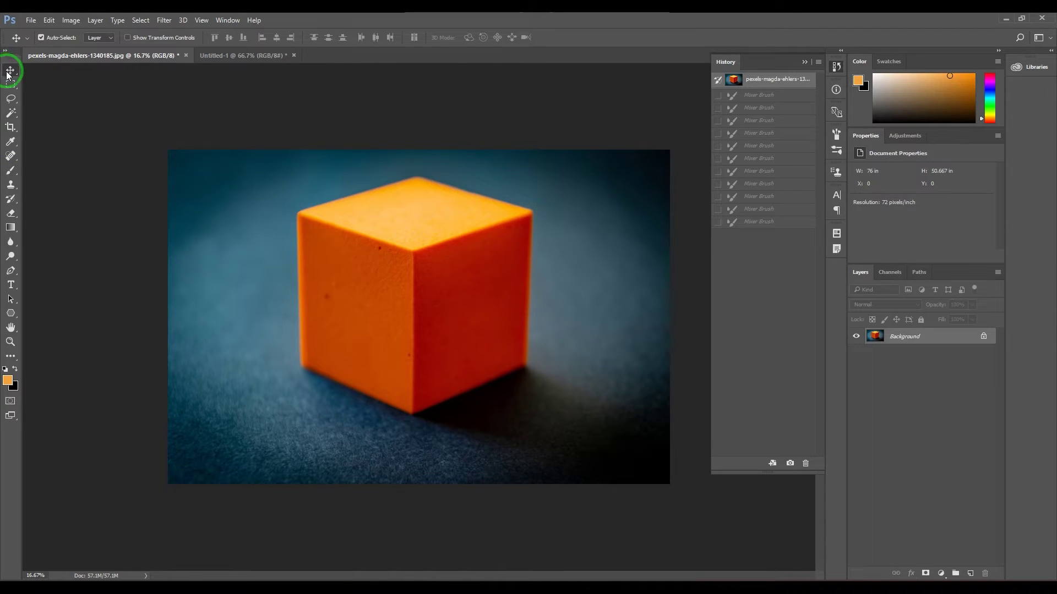
Activate the Brush tool and cycle through its tool group to the Mixer Brush.
{"action": "key", "text": "b"}
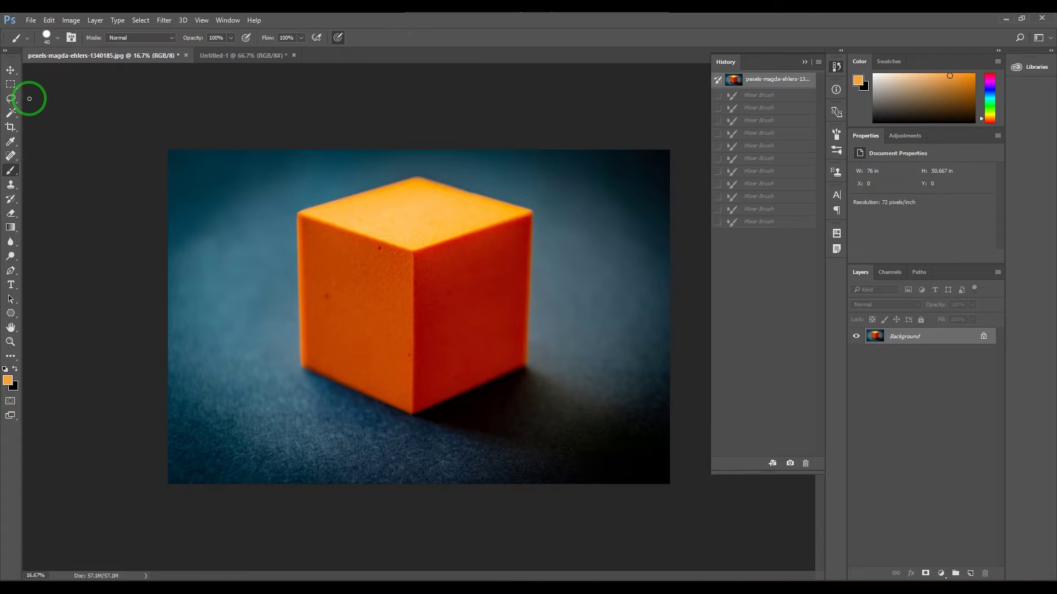
{"action": "key", "text": "shift+b"}
{"action": "key", "text": "shift+b"}
{"action": "key", "text": "shift+b"}
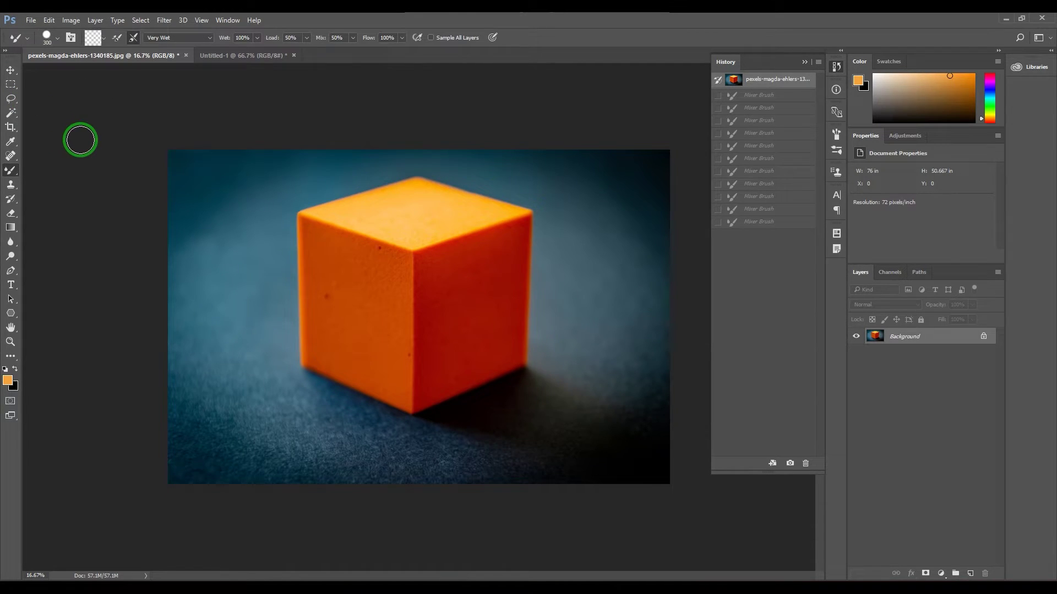
{"action": "key", "text": "shift+b"}
{"action": "key", "text": "shift+b"}
{"action": "key", "text": "shift+b"}
{"action": "key", "text": "shift+b"}
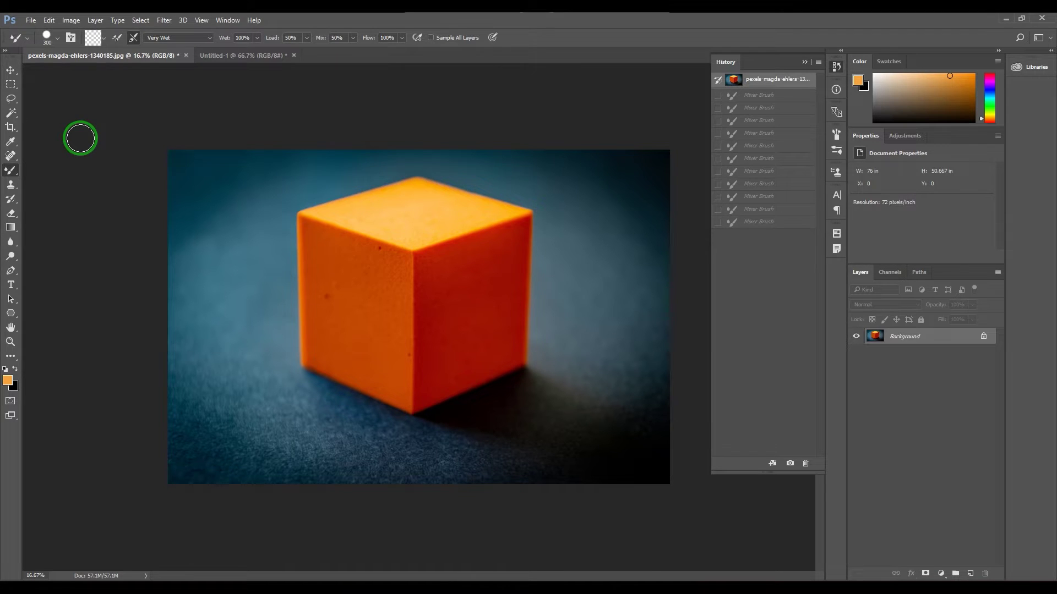
Set the Mixer Brush tip spacing to 45% in the brush tip settings.
{"action": "left_click", "coordinate": [104, 38]}
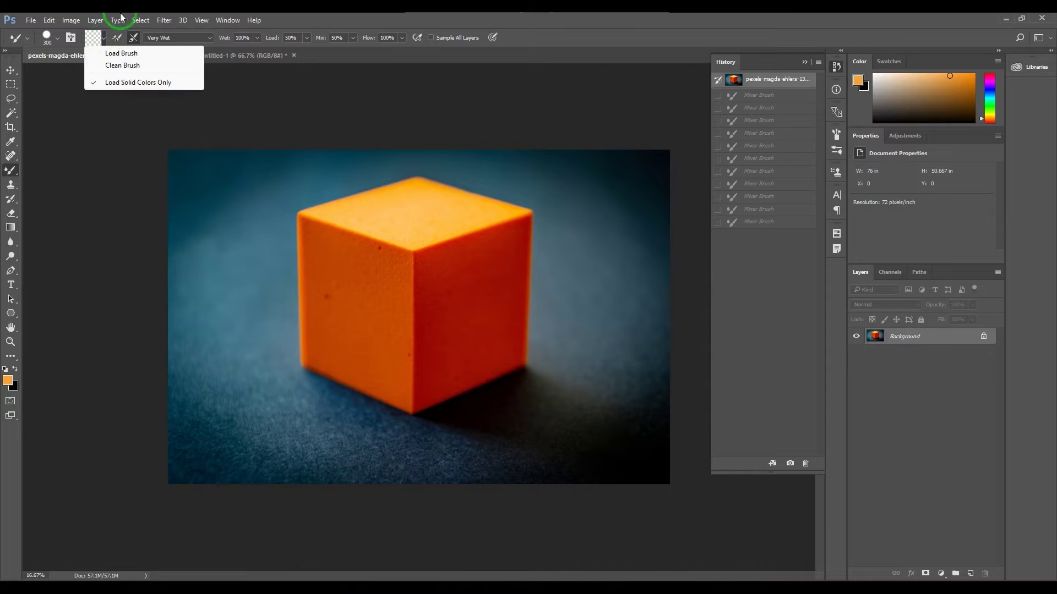
{"action": "left_click", "coordinate": [362, 14]}
{"action": "left_click", "coordinate": [71, 39]}
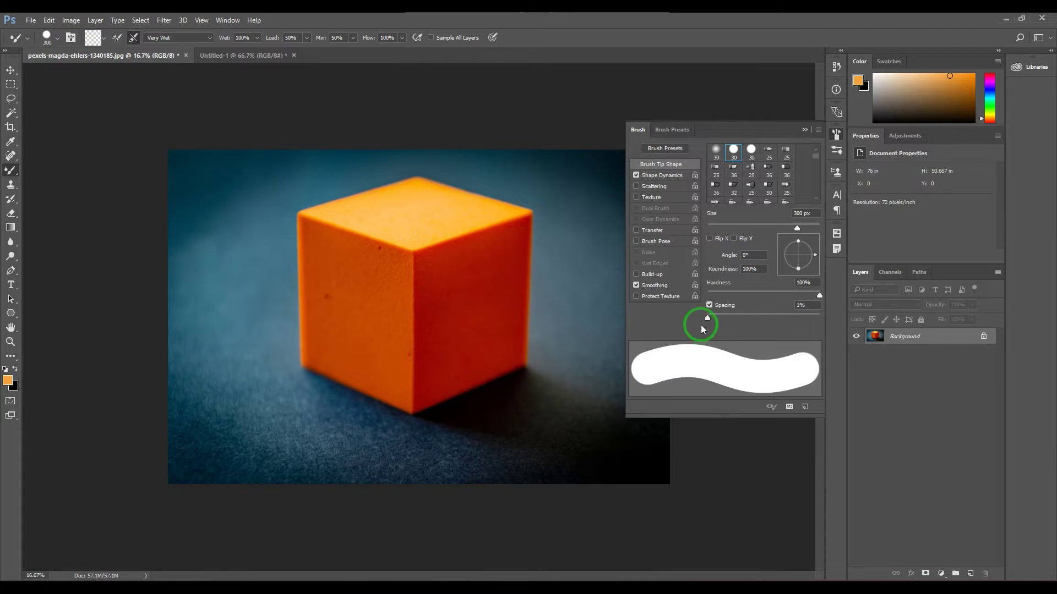
{"action": "left_click_drag", "start_coordinate": [701, 325], "coordinate": [732, 318]}
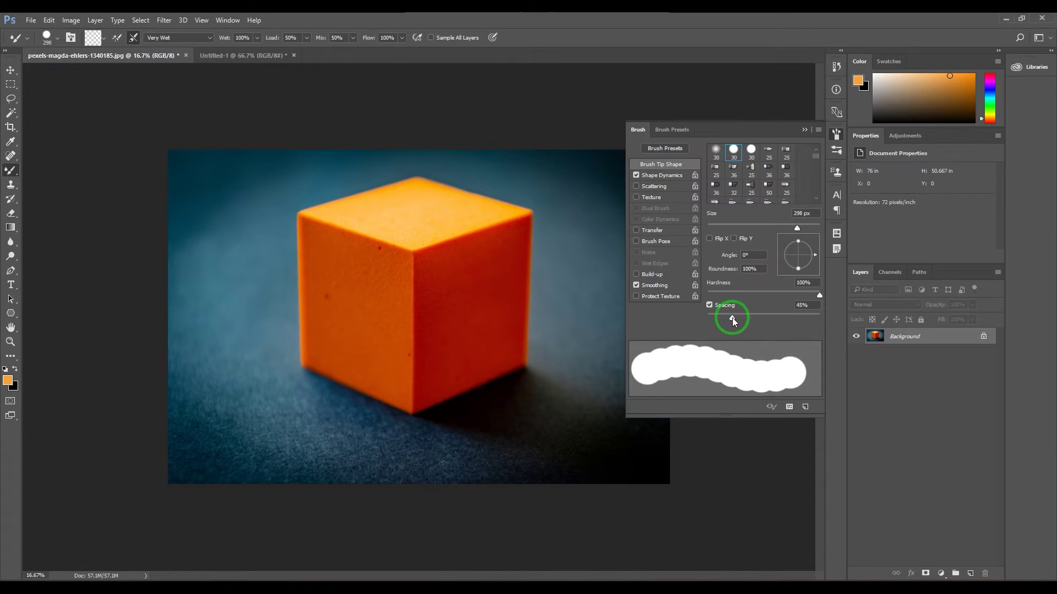
{"action": "left_click", "coordinate": [803, 130]}
Choose a hard round tip from the brush presets for the Mixer Brush.
{"action": "left_click", "coordinate": [57, 39]}
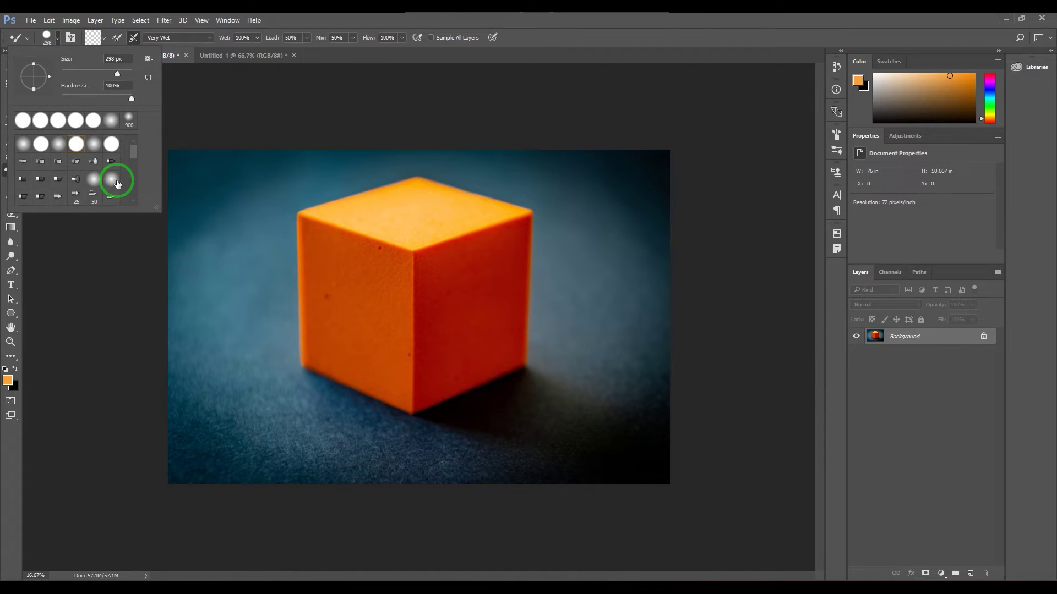
{"action": "left_click", "coordinate": [78, 145]}
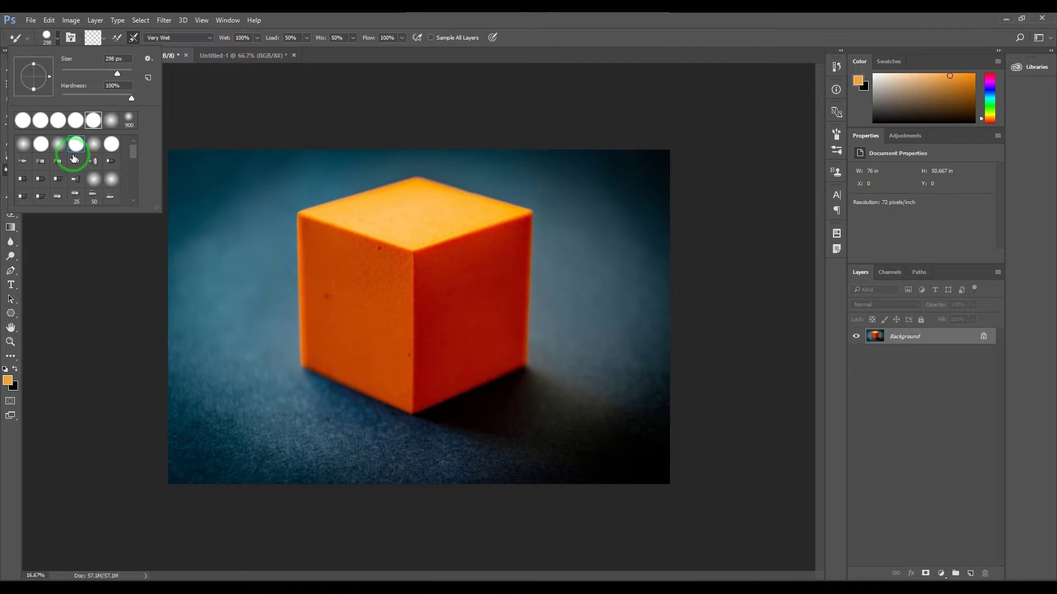
{"action": "left_click", "coordinate": [468, 37]}
{"action": "key", "text": "Escape"}
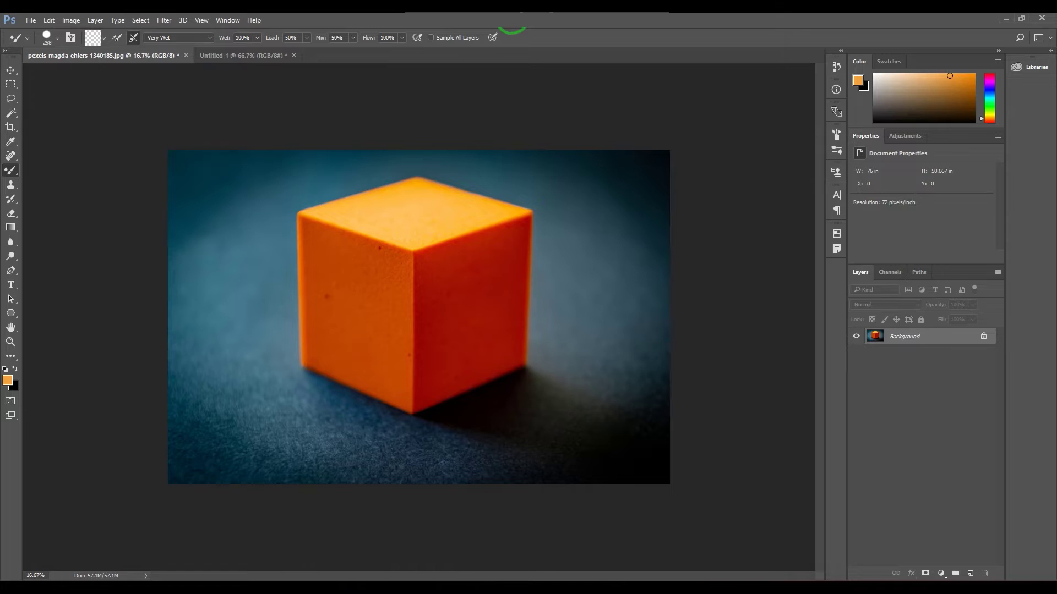
Turn on loading the brush after each stroke and paint two looping orange strokes, across the cube's right face and down the left background.
{"action": "left_click", "coordinate": [103, 38]}
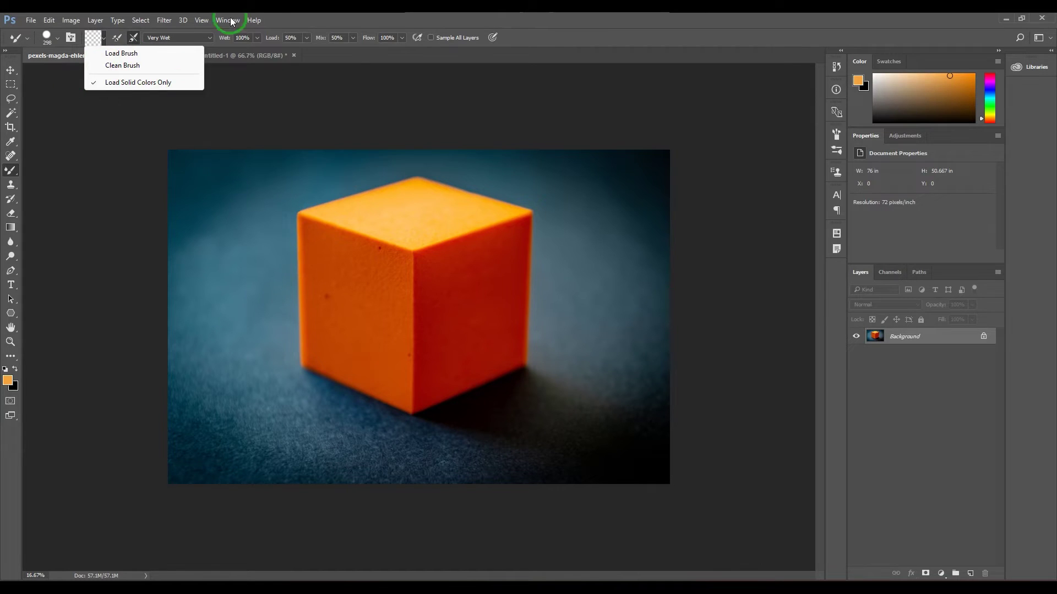
{"action": "left_click", "coordinate": [285, 15]}
{"action": "left_click", "coordinate": [122, 38]}
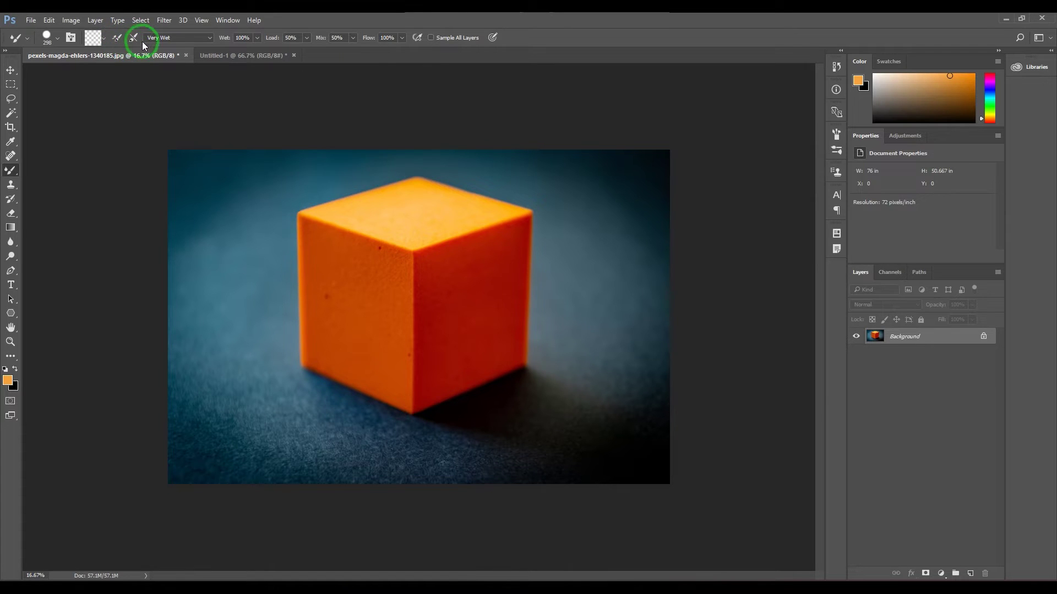
{"action": "mouse_move", "coordinate": [394, 242]}
{"action": "left_mouse_down"}
{"action": "mouse_move", "coordinate": [426, 270]}
{"action": "mouse_move", "coordinate": [474, 253]}
{"action": "mouse_move", "coordinate": [497, 318]}
{"action": "mouse_move", "coordinate": [560, 344]}
{"action": "mouse_move", "coordinate": [548, 308]}
{"action": "mouse_move", "coordinate": [602, 288]}
{"action": "mouse_move", "coordinate": [577, 362]}
{"action": "left_mouse_up"}
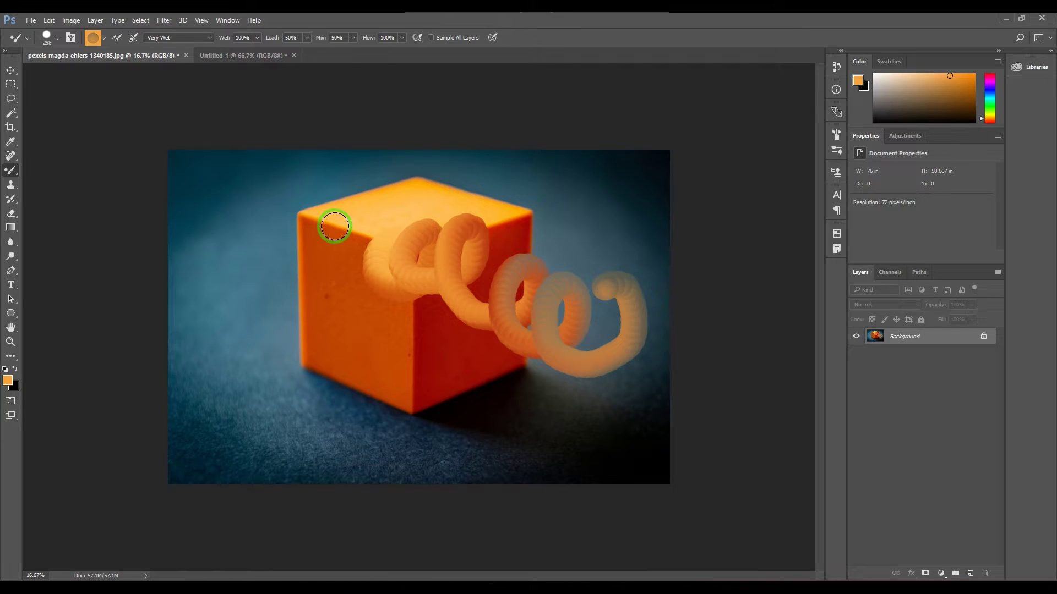
{"action": "mouse_move", "coordinate": [335, 227]}
{"action": "left_mouse_down"}
{"action": "mouse_move", "coordinate": [317, 258]}
{"action": "mouse_move", "coordinate": [340, 271]}
{"action": "mouse_move", "coordinate": [341, 258]}
{"action": "mouse_move", "coordinate": [305, 263]}
{"action": "mouse_move", "coordinate": [302, 305]}
{"action": "mouse_move", "coordinate": [306, 287]}
{"action": "mouse_move", "coordinate": [270, 319]}
{"action": "mouse_move", "coordinate": [291, 318]}
{"action": "mouse_move", "coordinate": [231, 349]}
{"action": "mouse_move", "coordinate": [260, 355]}
{"action": "mouse_move", "coordinate": [226, 413]}
{"action": "mouse_move", "coordinate": [236, 394]}
{"action": "mouse_move", "coordinate": [224, 450]}
{"action": "mouse_move", "coordinate": [182, 446]}
{"action": "mouse_move", "coordinate": [229, 464]}
{"action": "mouse_move", "coordinate": [172, 495]}
{"action": "left_mouse_up"}
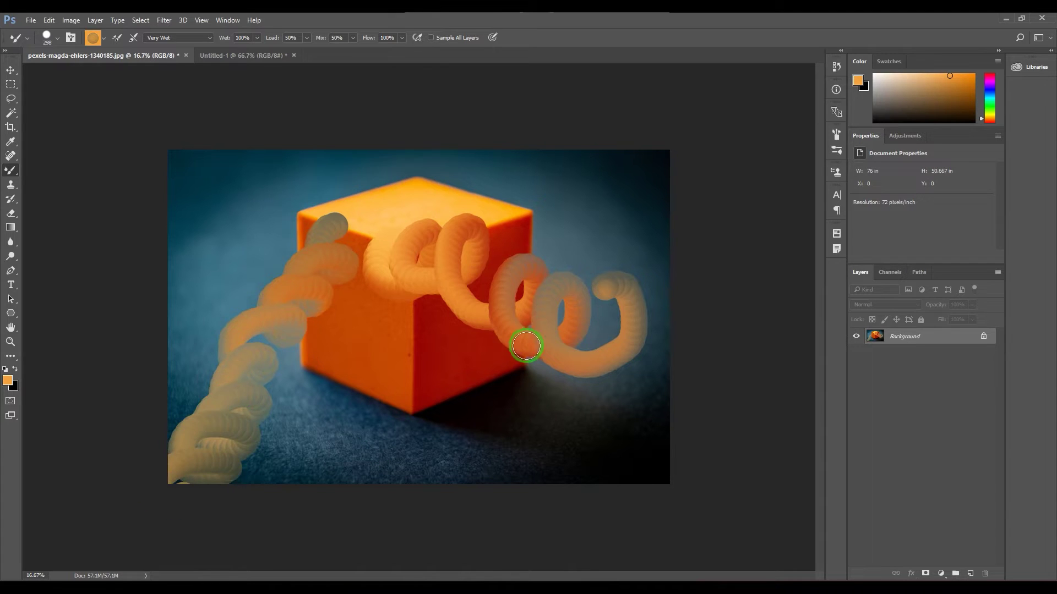
Revert the photo to its opening history state to remove the two orange strokes.
{"action": "left_click", "coordinate": [834, 72]}
{"action": "left_click", "coordinate": [763, 80]}
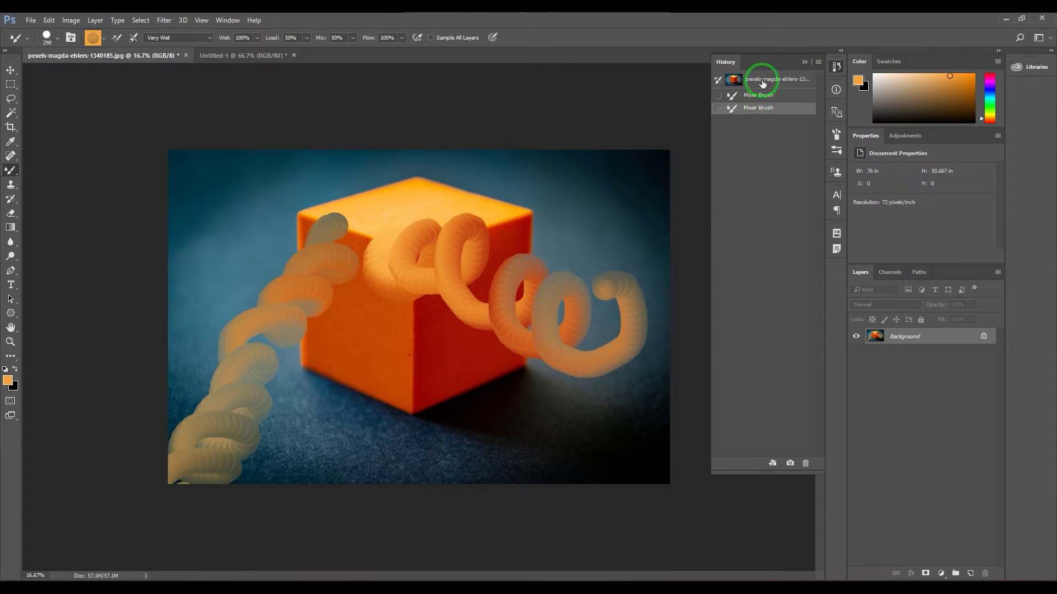
{"action": "left_click", "coordinate": [804, 62]}
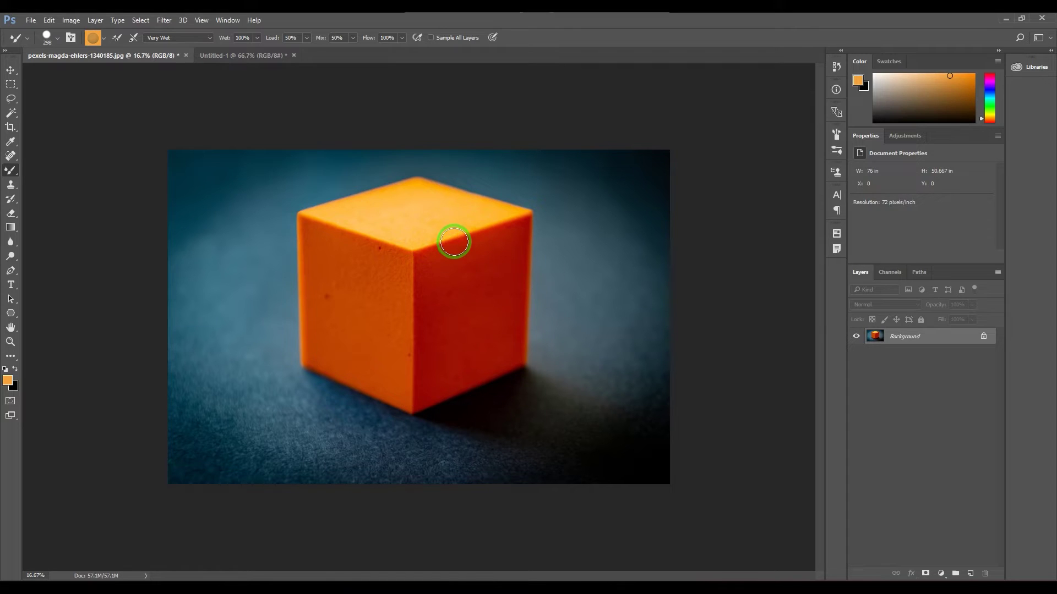
Paint Mixer Brush strokes over the cube's right and top faces and across the left and lower background.
{"action": "mouse_move", "coordinate": [445, 229]}
{"action": "left_mouse_down"}
{"action": "mouse_move", "coordinate": [481, 255]}
{"action": "mouse_move", "coordinate": [495, 228]}
{"action": "mouse_move", "coordinate": [468, 252]}
{"action": "mouse_move", "coordinate": [498, 292]}
{"action": "mouse_move", "coordinate": [535, 264]}
{"action": "mouse_move", "coordinate": [505, 280]}
{"action": "mouse_move", "coordinate": [560, 312]}
{"action": "mouse_move", "coordinate": [553, 296]}
{"action": "mouse_move", "coordinate": [568, 335]}
{"action": "left_mouse_up"}
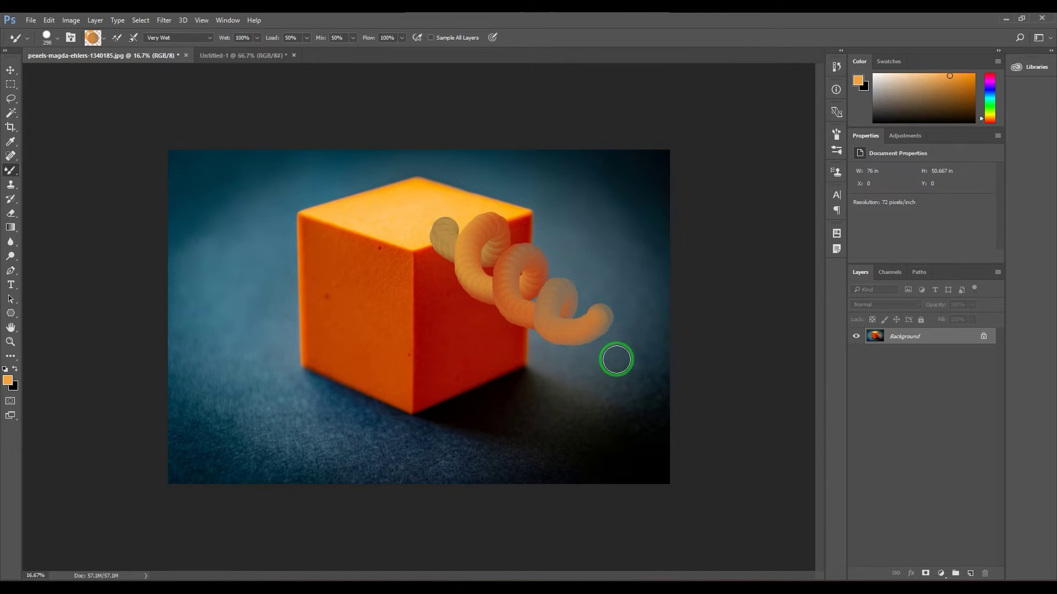
{"action": "mouse_move", "coordinate": [441, 325]}
{"action": "left_mouse_down"}
{"action": "mouse_move", "coordinate": [460, 326]}
{"action": "mouse_move", "coordinate": [450, 309]}
{"action": "mouse_move", "coordinate": [444, 336]}
{"action": "mouse_move", "coordinate": [426, 298]}
{"action": "mouse_move", "coordinate": [440, 278]}
{"action": "mouse_move", "coordinate": [478, 351]}
{"action": "mouse_move", "coordinate": [503, 339]}
{"action": "mouse_move", "coordinate": [443, 379]}
{"action": "left_mouse_up"}
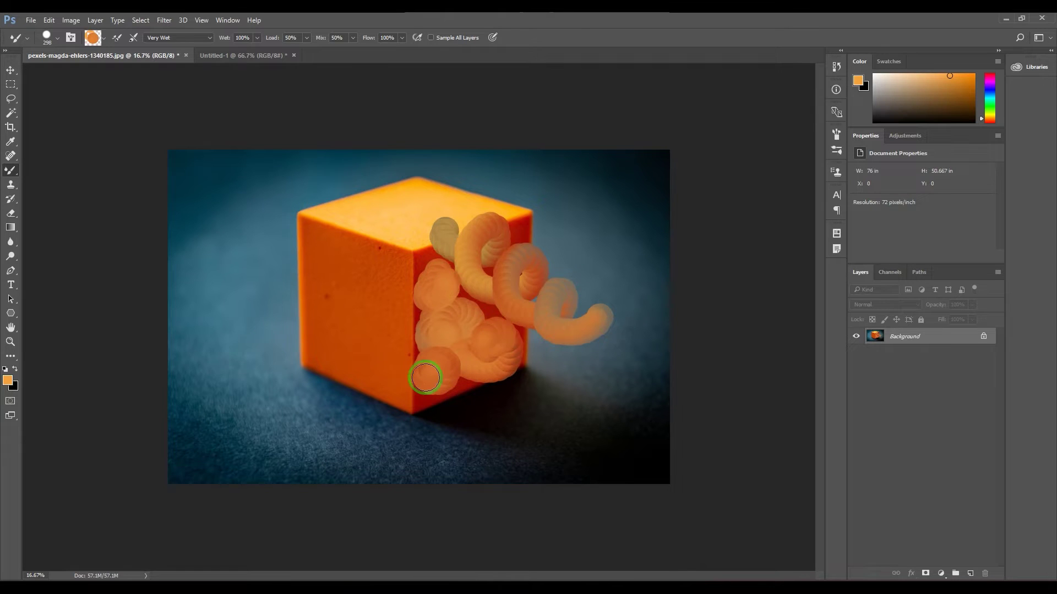
{"action": "left_click_drag", "start_coordinate": [487, 313], "coordinate": [472, 290]}
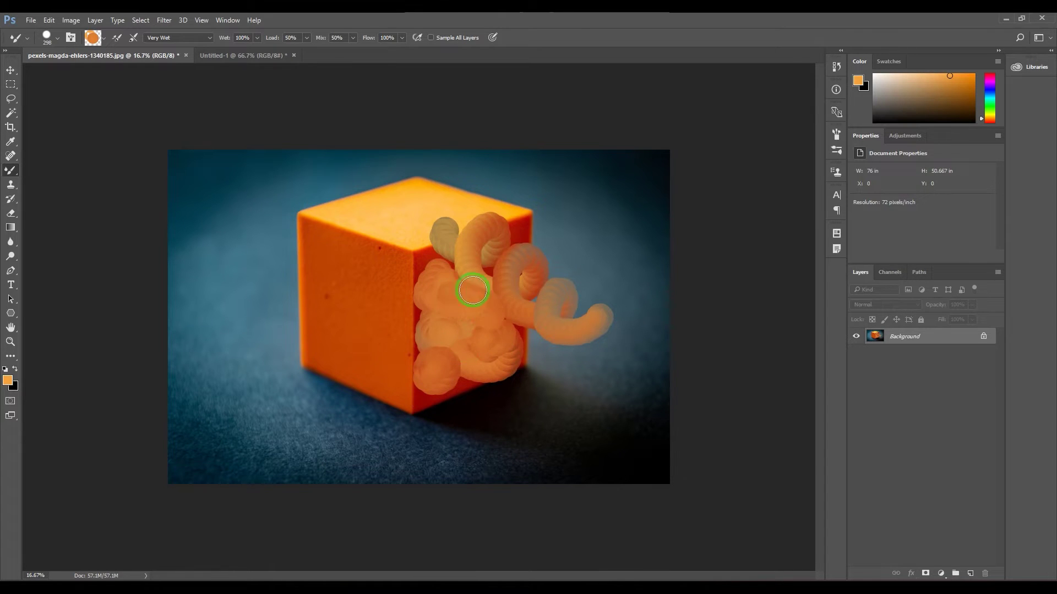
{"action": "left_click", "coordinate": [516, 235]}
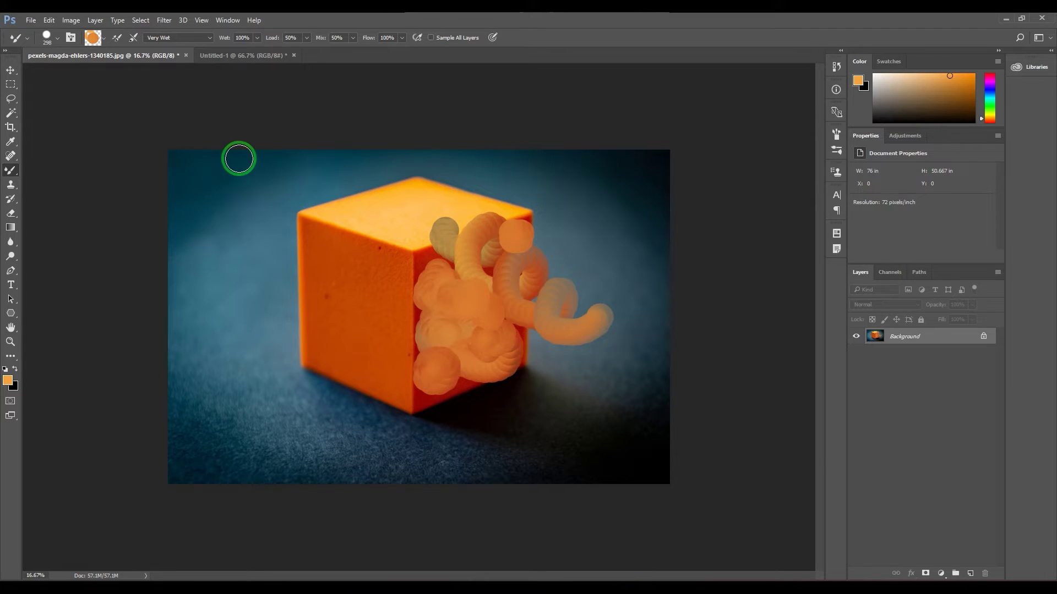
{"action": "mouse_move", "coordinate": [238, 158]}
{"action": "left_mouse_down"}
{"action": "mouse_move", "coordinate": [217, 177]}
{"action": "mouse_move", "coordinate": [204, 261]}
{"action": "mouse_move", "coordinate": [234, 240]}
{"action": "mouse_move", "coordinate": [207, 277]}
{"action": "mouse_move", "coordinate": [253, 333]}
{"action": "left_mouse_up"}
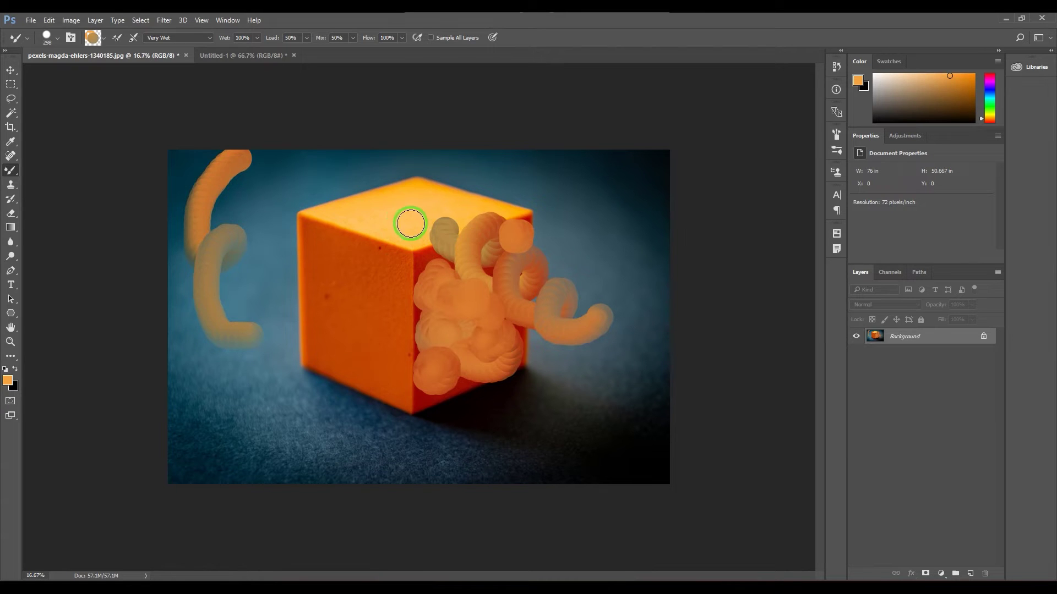
{"action": "mouse_move", "coordinate": [402, 213]}
{"action": "left_mouse_down"}
{"action": "mouse_move", "coordinate": [440, 202]}
{"action": "mouse_move", "coordinate": [458, 211]}
{"action": "mouse_move", "coordinate": [476, 203]}
{"action": "mouse_move", "coordinate": [362, 213]}
{"action": "mouse_move", "coordinate": [366, 204]}
{"action": "mouse_move", "coordinate": [408, 235]}
{"action": "mouse_move", "coordinate": [418, 233]}
{"action": "mouse_move", "coordinate": [419, 186]}
{"action": "mouse_move", "coordinate": [390, 222]}
{"action": "left_mouse_up"}
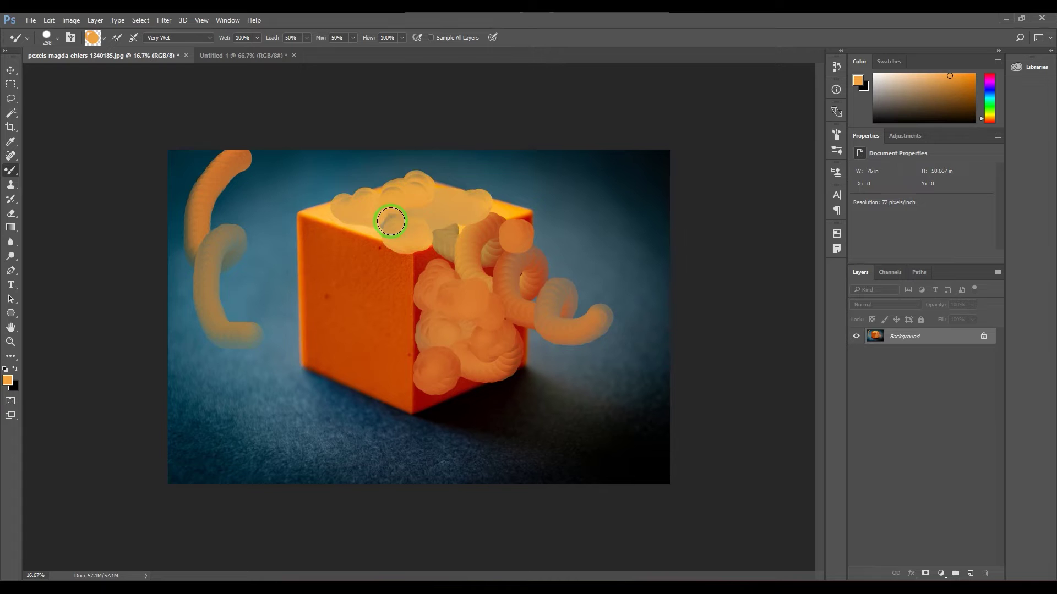
{"action": "mouse_move", "coordinate": [236, 413]}
{"action": "left_mouse_down"}
{"action": "mouse_move", "coordinate": [290, 439]}
{"action": "mouse_move", "coordinate": [497, 464]}
{"action": "left_mouse_up"}
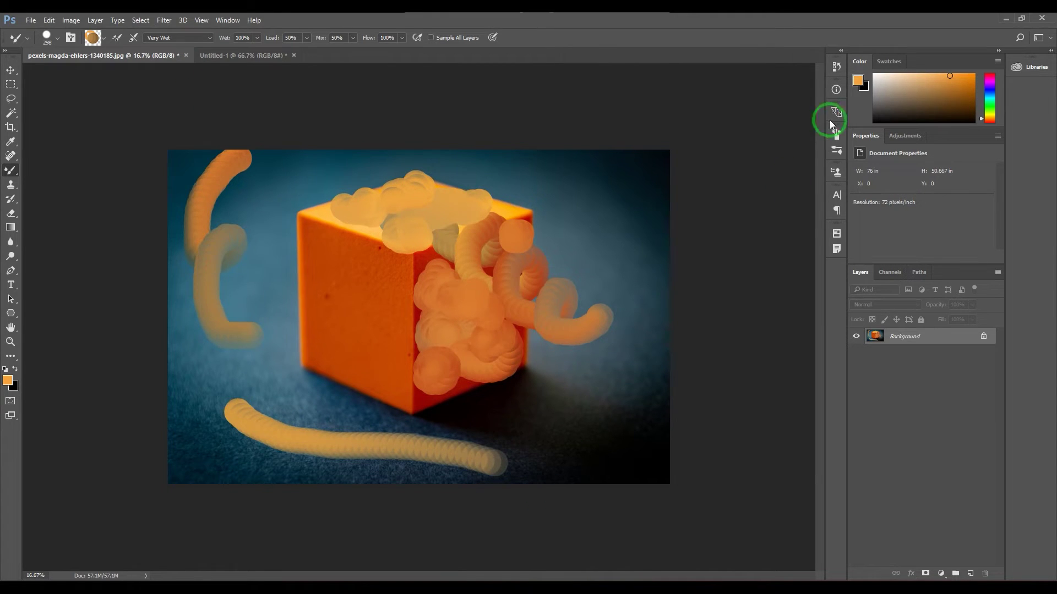
Revert the photo to its opening history state and clean the Mixer Brush.
{"action": "left_click", "coordinate": [837, 67]}
{"action": "left_click", "coordinate": [776, 79]}
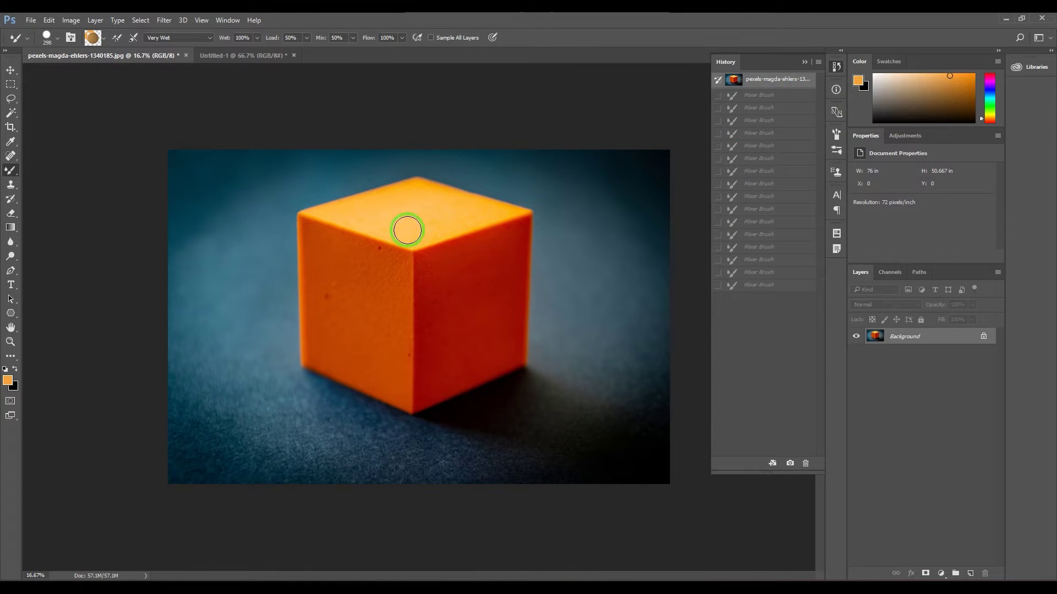
{"action": "left_click", "coordinate": [107, 40]}
{"action": "left_click", "coordinate": [108, 63]}
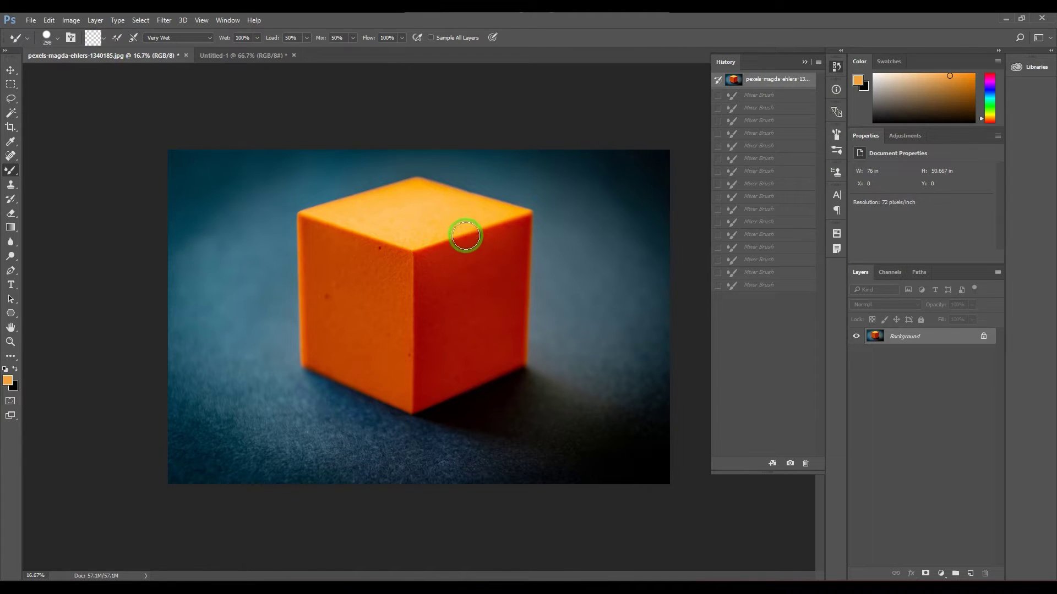
Paint four blending strokes: off the cube's right face, beside its left edge, in the lower-left background, and down its left face.
{"action": "mouse_move", "coordinate": [465, 236]}
{"action": "left_mouse_down"}
{"action": "mouse_move", "coordinate": [537, 277]}
{"action": "mouse_move", "coordinate": [544, 267]}
{"action": "mouse_move", "coordinate": [624, 323]}
{"action": "left_mouse_up"}
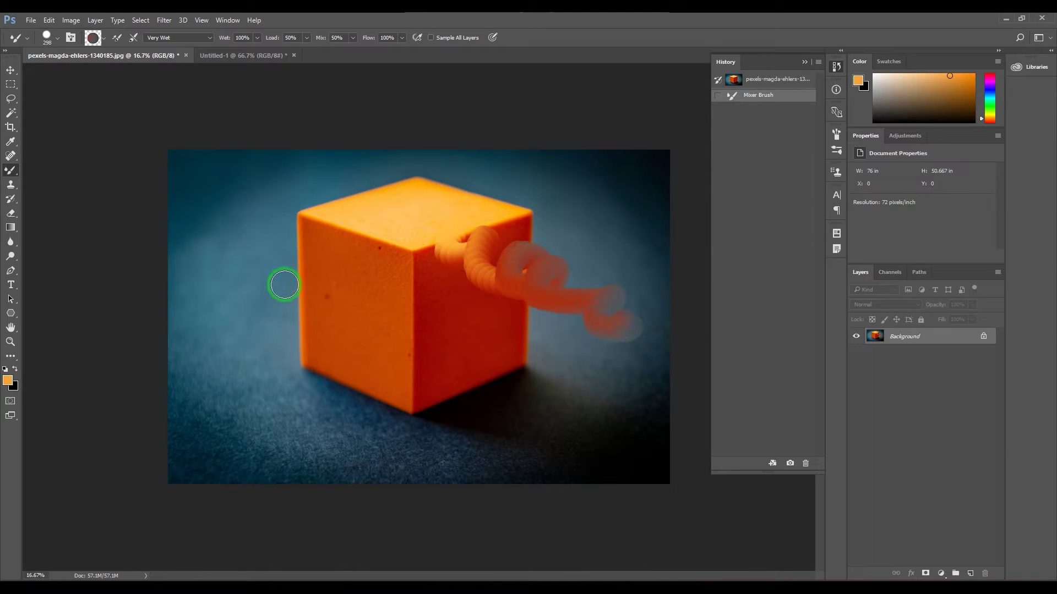
{"action": "mouse_move", "coordinate": [303, 196]}
{"action": "left_mouse_down"}
{"action": "mouse_move", "coordinate": [240, 217]}
{"action": "mouse_move", "coordinate": [284, 253]}
{"action": "mouse_move", "coordinate": [278, 347]}
{"action": "mouse_move", "coordinate": [296, 365]}
{"action": "mouse_move", "coordinate": [318, 347]}
{"action": "left_mouse_up"}
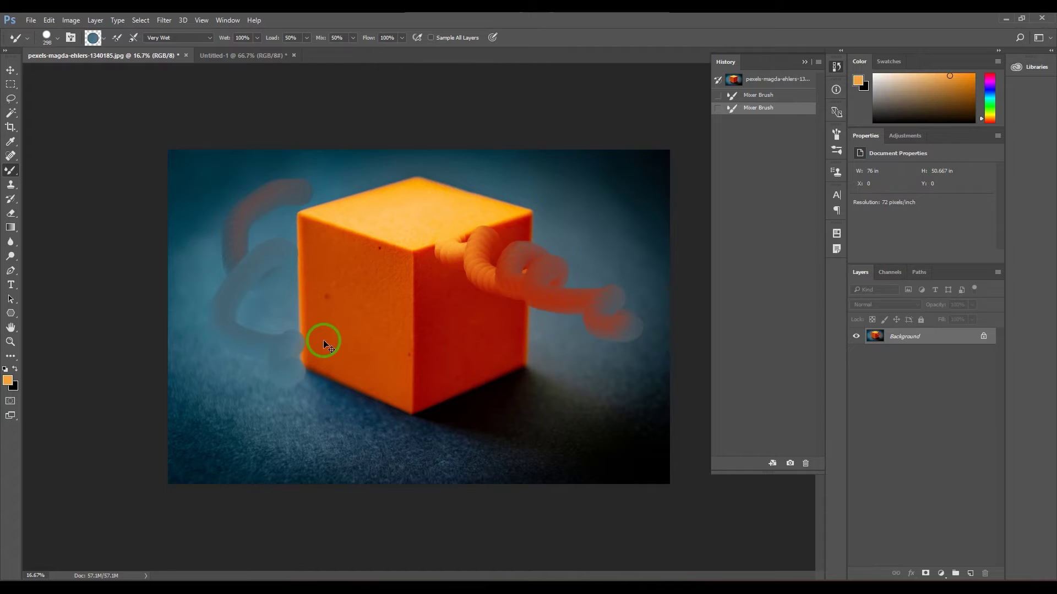
{"action": "mouse_move", "coordinate": [236, 424]}
{"action": "left_mouse_down"}
{"action": "mouse_move", "coordinate": [236, 465]}
{"action": "mouse_move", "coordinate": [219, 450]}
{"action": "left_mouse_up"}
{"action": "mouse_move", "coordinate": [396, 216]}
{"action": "left_mouse_down"}
{"action": "mouse_move", "coordinate": [348, 253]}
{"action": "mouse_move", "coordinate": [409, 378]}
{"action": "left_mouse_up"}
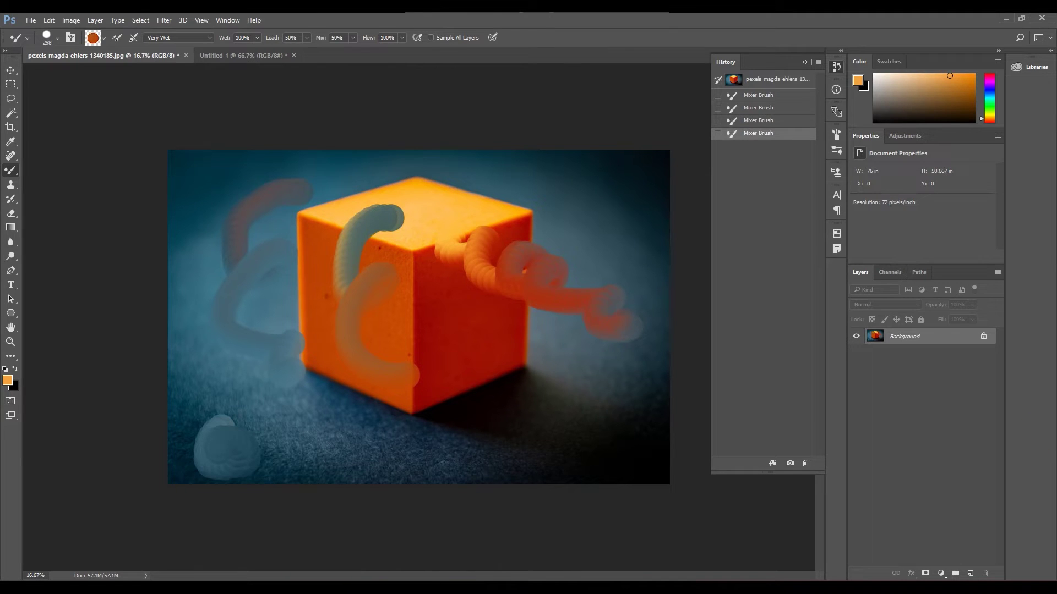
Clean the Mixer Brush and smear strokes from the cube's front corner to the lower-right background and in both upper background corners.
{"action": "left_click", "coordinate": [104, 40]}
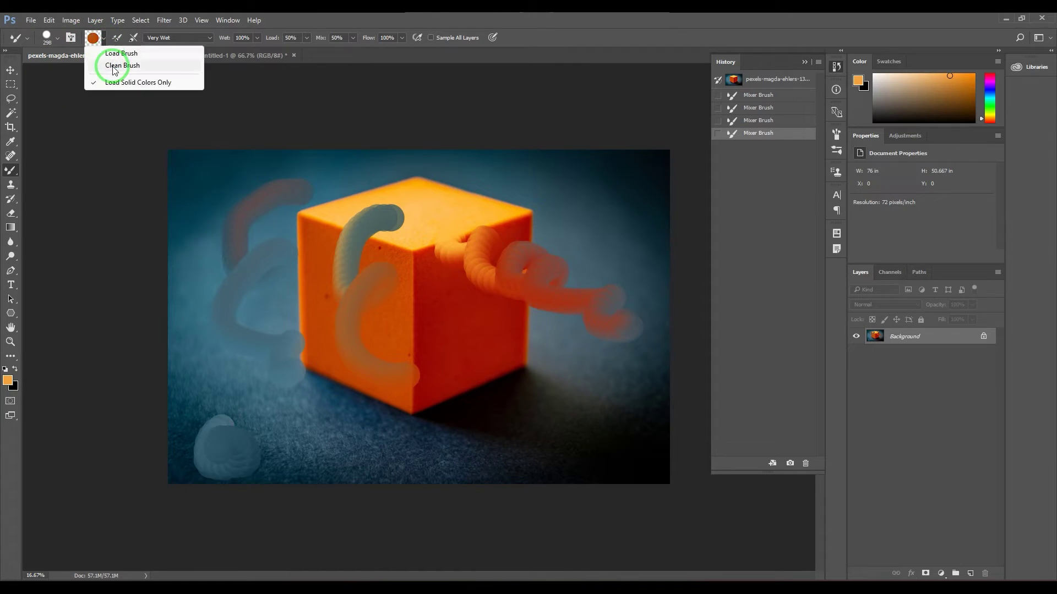
{"action": "left_click", "coordinate": [109, 63]}
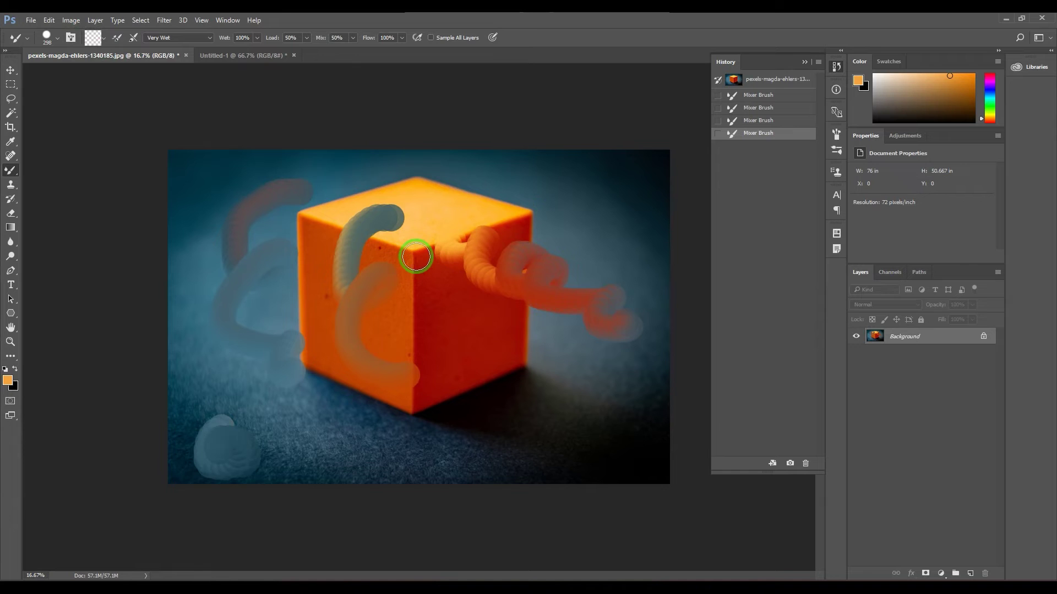
{"action": "mouse_move", "coordinate": [415, 253]}
{"action": "left_mouse_down"}
{"action": "mouse_move", "coordinate": [443, 285]}
{"action": "mouse_move", "coordinate": [468, 366]}
{"action": "mouse_move", "coordinate": [658, 458]}
{"action": "left_mouse_up"}
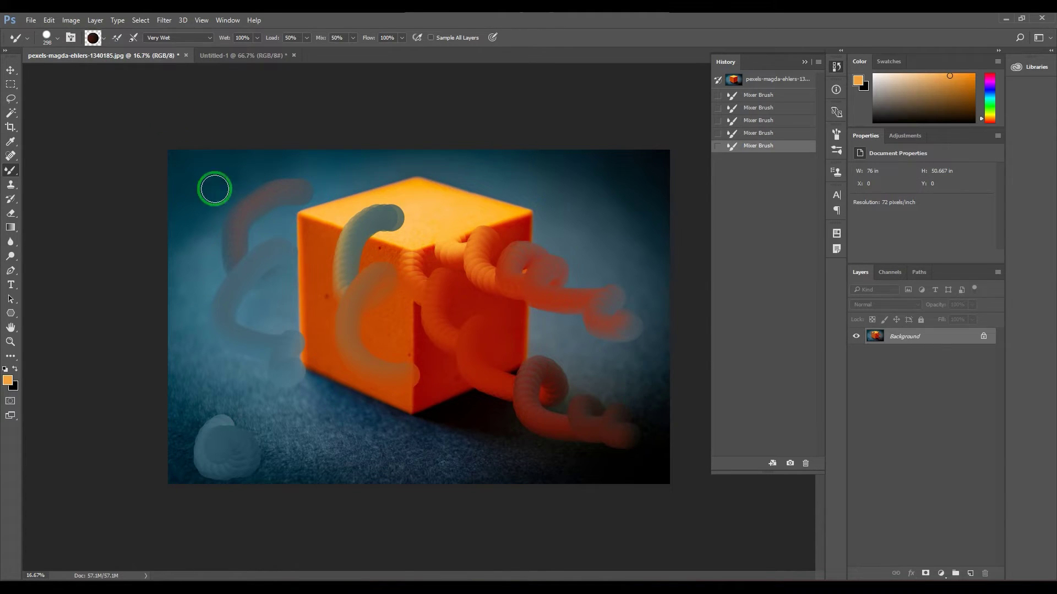
{"action": "left_click_drag", "start_coordinate": [623, 182], "coordinate": [641, 275]}
{"action": "mouse_move", "coordinate": [227, 247]}
{"action": "left_mouse_down"}
{"action": "mouse_move", "coordinate": [217, 243]}
{"action": "mouse_move", "coordinate": [225, 253]}
{"action": "left_mouse_up"}
Clean the Mixer Brush again and paint a curved stroke from the cube's right top corner to its back edge.
{"action": "left_click", "coordinate": [104, 37]}
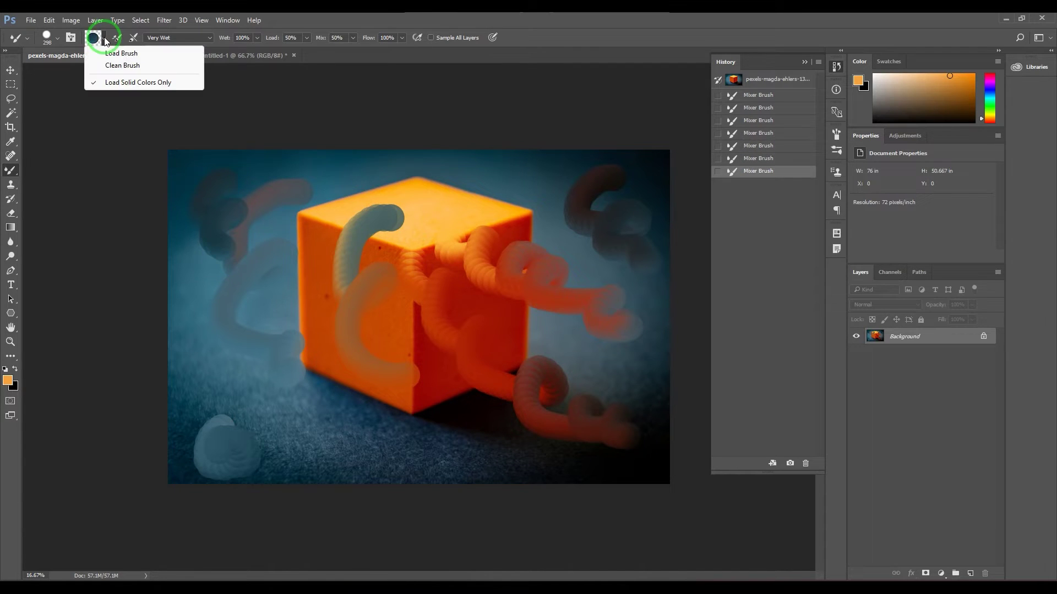
{"action": "left_click", "coordinate": [113, 65]}
{"action": "mouse_move", "coordinate": [535, 210]}
{"action": "left_mouse_down"}
{"action": "mouse_move", "coordinate": [517, 225]}
{"action": "mouse_move", "coordinate": [523, 215]}
{"action": "mouse_move", "coordinate": [466, 192]}
{"action": "mouse_move", "coordinate": [454, 175]}
{"action": "left_mouse_up"}
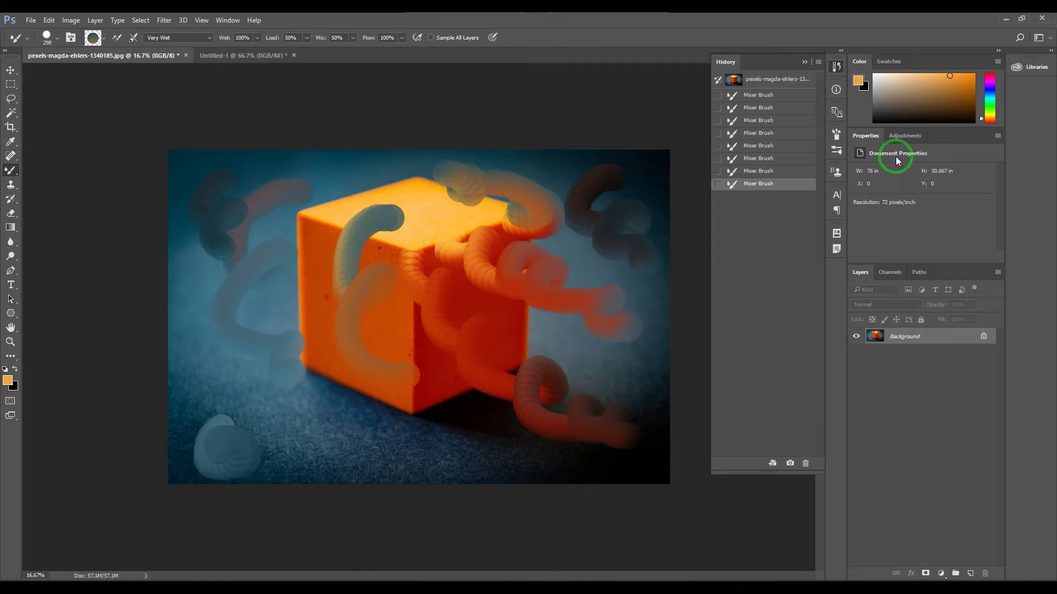
Set the brush tip spacing to 1% and revert the photo to its opening history state.
{"action": "left_click", "coordinate": [836, 133]}
{"action": "left_click_drag", "start_coordinate": [715, 319], "coordinate": [705, 319]}
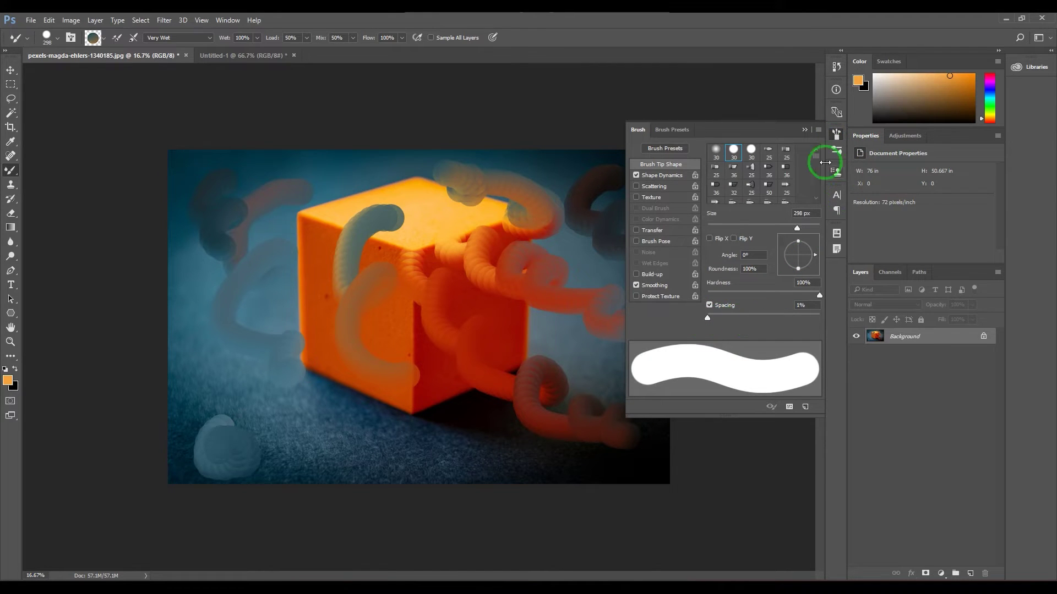
{"action": "left_click", "coordinate": [836, 66]}
{"action": "left_click", "coordinate": [805, 80]}
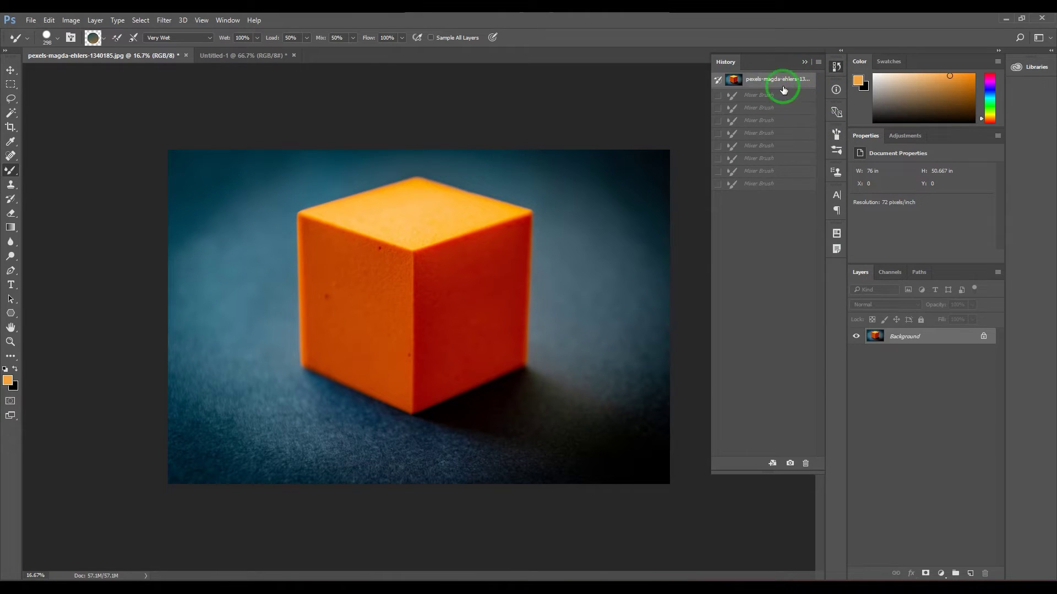
{"action": "left_click", "coordinate": [804, 61]}
Clean the Mixer Brush, paint a looping stroke from the cube's front corner to the lower-right background, and undo a second stroke from its left corner.
{"action": "left_click", "coordinate": [103, 38]}
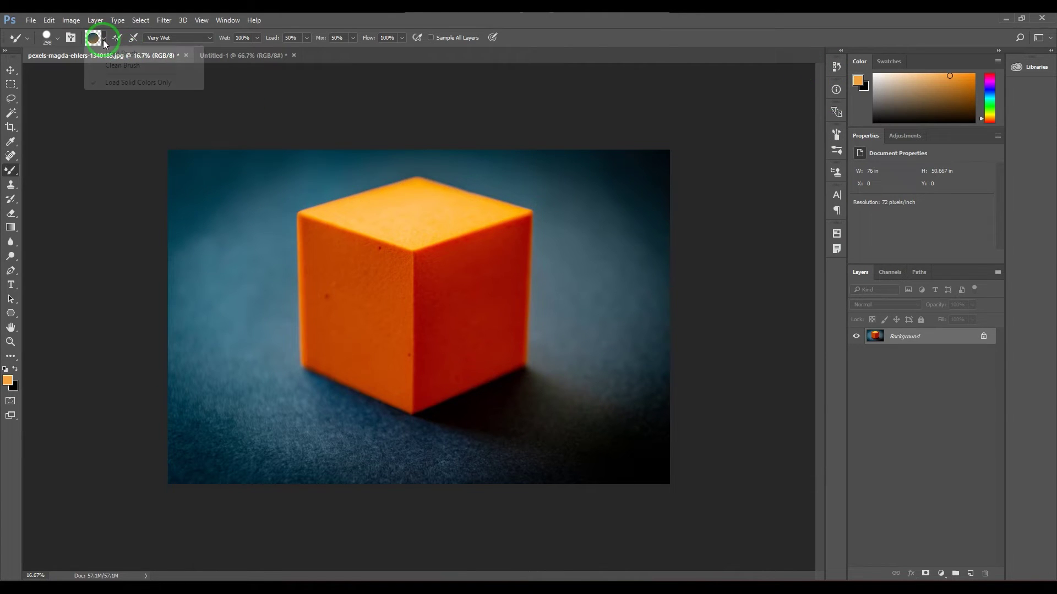
{"action": "left_click", "coordinate": [116, 67]}
{"action": "mouse_move", "coordinate": [411, 248]}
{"action": "left_mouse_down"}
{"action": "mouse_move", "coordinate": [419, 286]}
{"action": "mouse_move", "coordinate": [499, 293]}
{"action": "mouse_move", "coordinate": [484, 279]}
{"action": "mouse_move", "coordinate": [541, 349]}
{"action": "mouse_move", "coordinate": [571, 297]}
{"action": "mouse_move", "coordinate": [589, 400]}
{"action": "mouse_move", "coordinate": [623, 352]}
{"action": "mouse_move", "coordinate": [649, 457]}
{"action": "mouse_move", "coordinate": [675, 453]}
{"action": "left_mouse_up"}
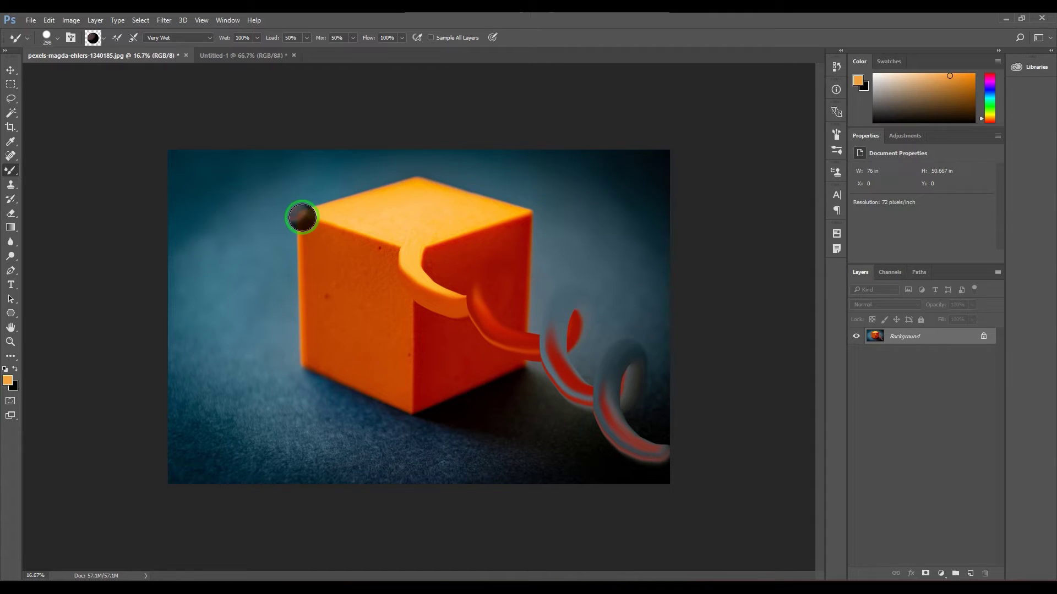
{"action": "mouse_move", "coordinate": [302, 218]}
{"action": "left_mouse_down"}
{"action": "mouse_move", "coordinate": [264, 239]}
{"action": "mouse_move", "coordinate": [254, 280]}
{"action": "mouse_move", "coordinate": [211, 288]}
{"action": "left_mouse_up"}
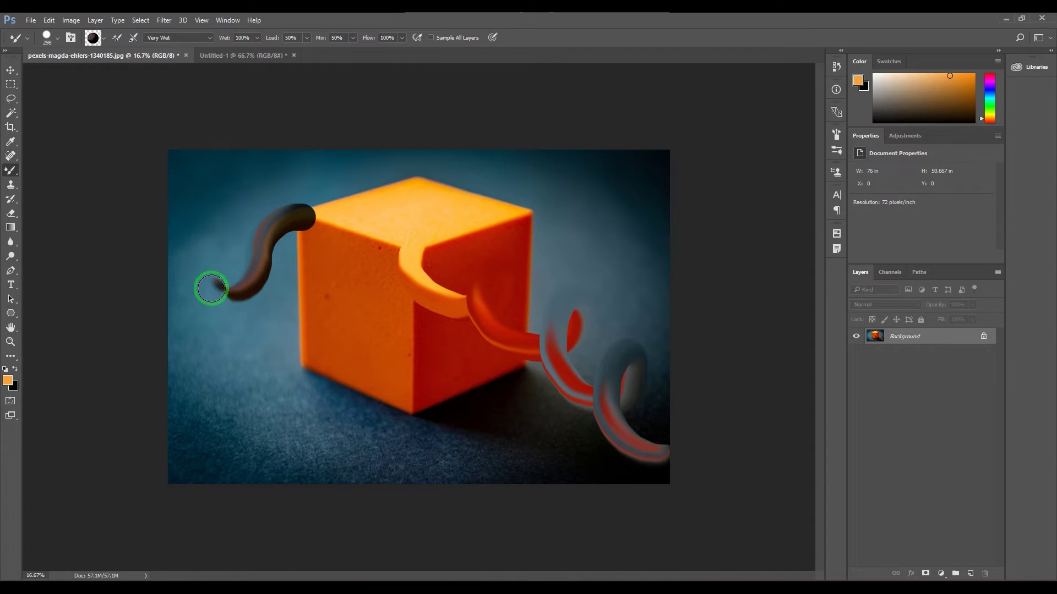
{"action": "key", "text": "ctrl+z"}
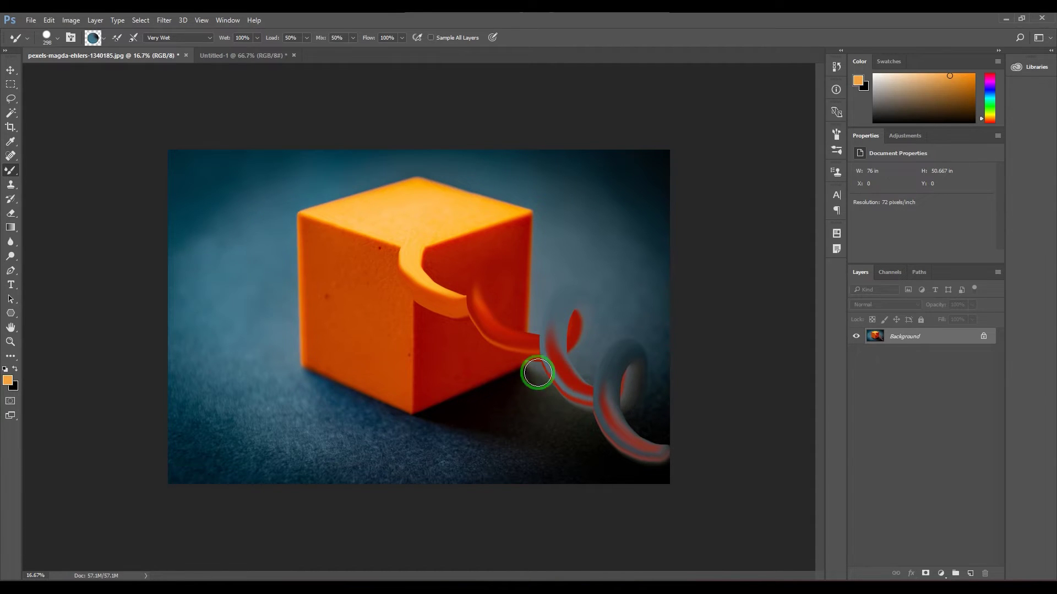
Clean the Mixer Brush, try a smear from the cube's left top corner down into the lower-left background, and undo it.
{"action": "left_click", "coordinate": [93, 38]}
{"action": "left_click", "coordinate": [105, 63]}
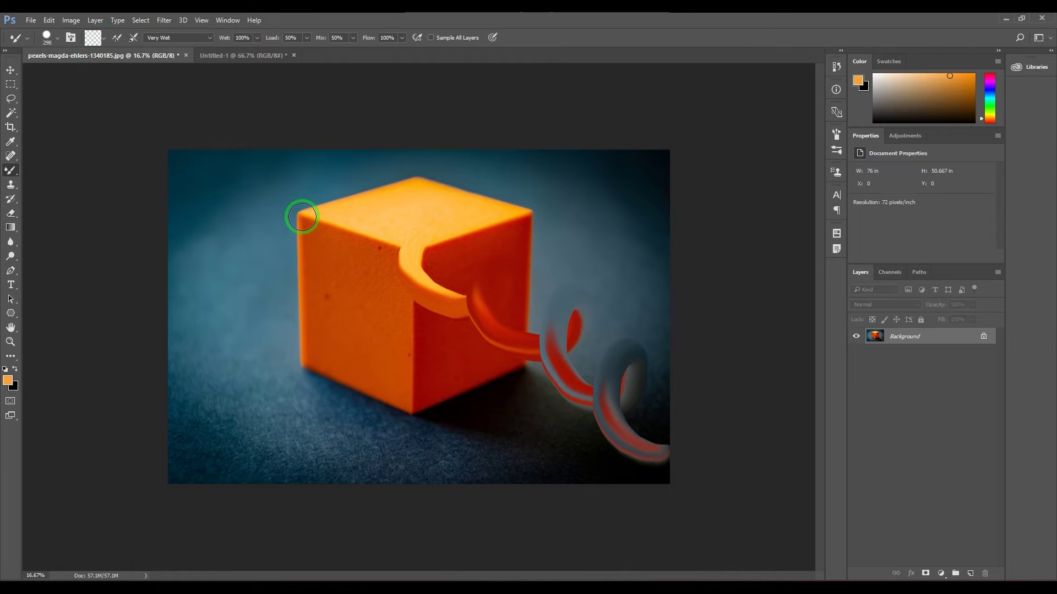
{"action": "mouse_move", "coordinate": [302, 217]}
{"action": "left_mouse_down"}
{"action": "mouse_move", "coordinate": [253, 253]}
{"action": "mouse_move", "coordinate": [282, 247]}
{"action": "mouse_move", "coordinate": [250, 322]}
{"action": "mouse_move", "coordinate": [235, 319]}
{"action": "mouse_move", "coordinate": [268, 347]}
{"action": "mouse_move", "coordinate": [286, 397]}
{"action": "left_mouse_up"}
{"action": "key", "text": "ctrl+z"}
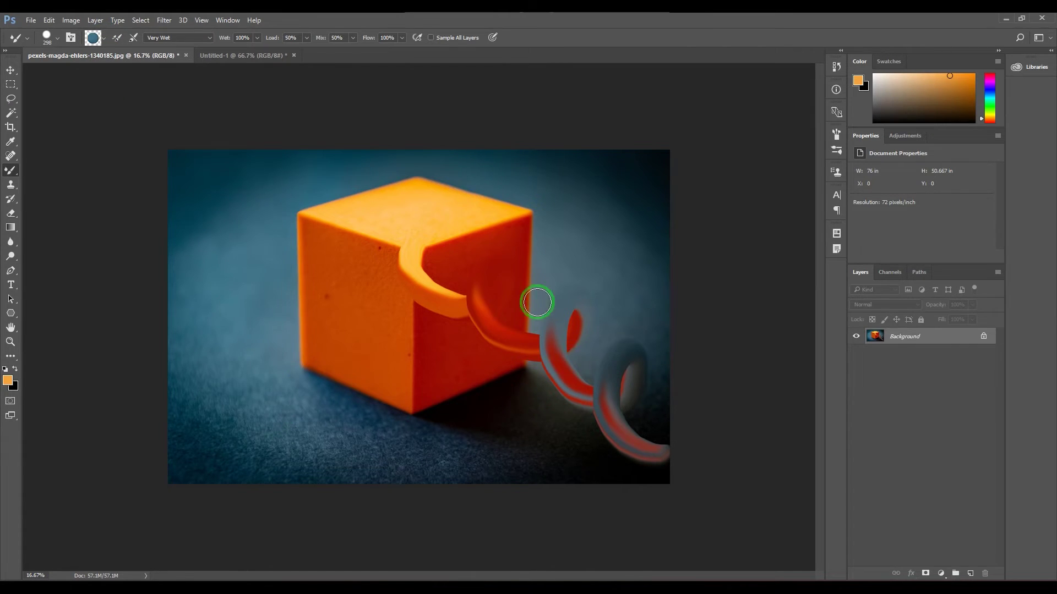
Revert the photo to its opening state, try a curved stroke from the cube's front corner with the uncleaned brush, and undo it.
{"action": "left_click", "coordinate": [836, 67]}
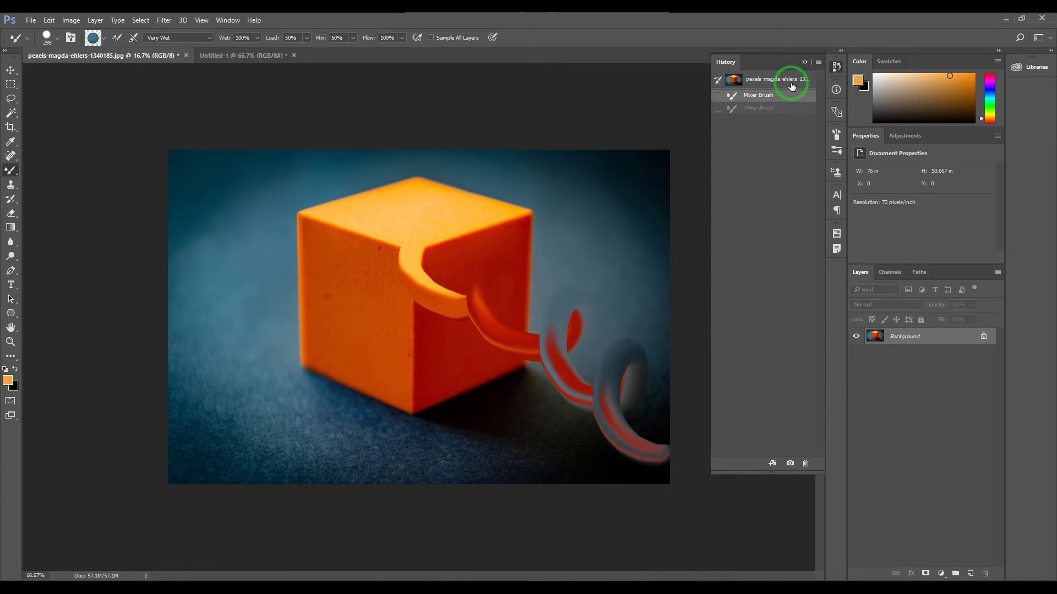
{"action": "left_click", "coordinate": [781, 80]}
{"action": "mouse_move", "coordinate": [400, 250]}
{"action": "left_mouse_down"}
{"action": "mouse_move", "coordinate": [396, 274]}
{"action": "mouse_move", "coordinate": [478, 336]}
{"action": "mouse_move", "coordinate": [499, 304]}
{"action": "left_mouse_up"}
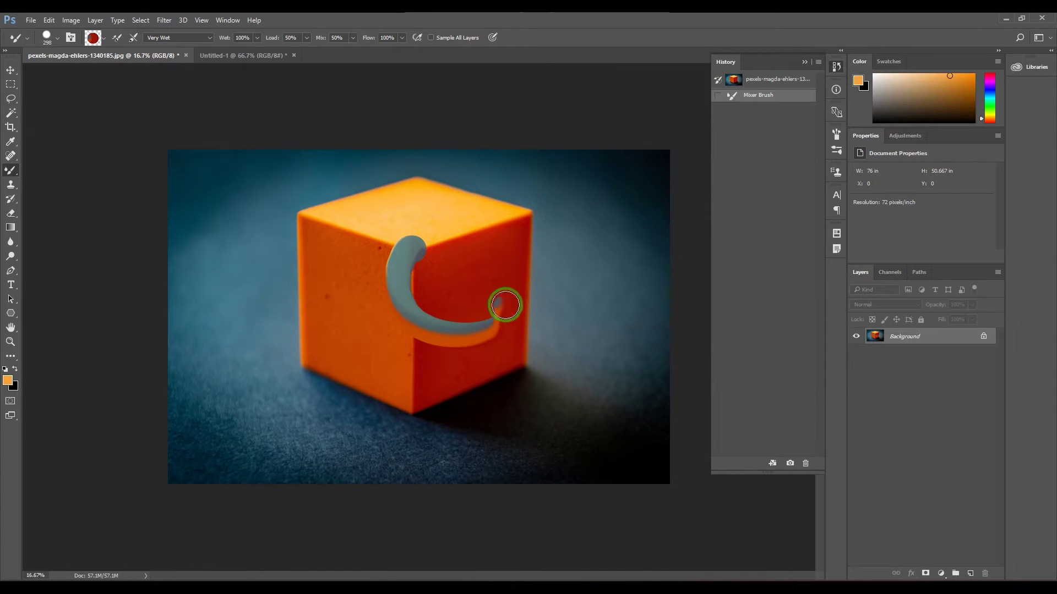
{"action": "key", "text": "ctrl+z"}
Clean the Mixer Brush, smear looping strokes from the cube's front corner and left corner into the background, and revert the photo.
{"action": "left_click", "coordinate": [103, 37]}
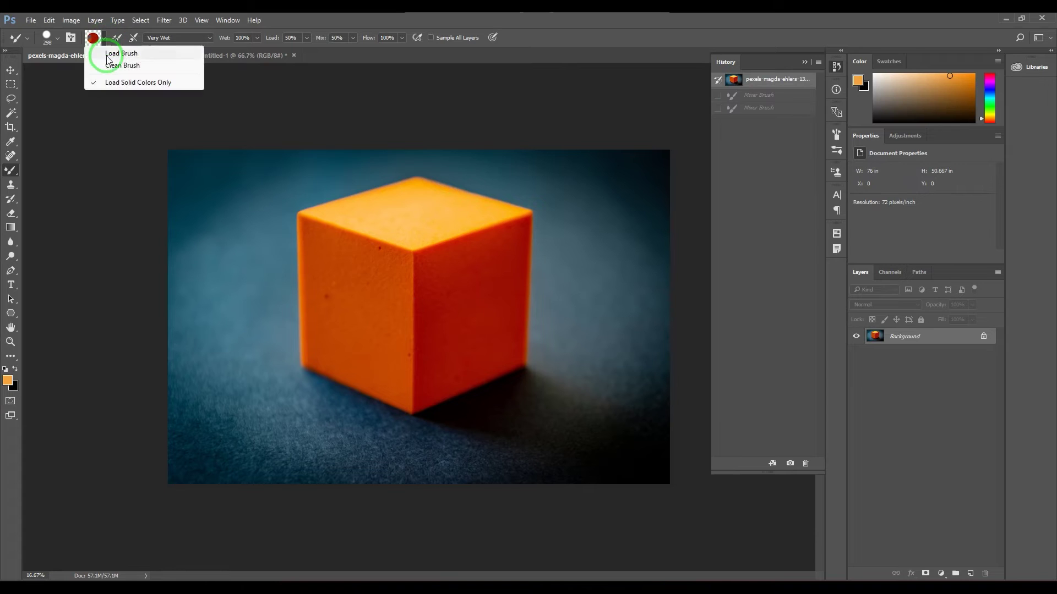
{"action": "left_click", "coordinate": [110, 65]}
{"action": "mouse_move", "coordinate": [425, 258]}
{"action": "left_mouse_down"}
{"action": "mouse_move", "coordinate": [401, 284]}
{"action": "mouse_move", "coordinate": [501, 329]}
{"action": "mouse_move", "coordinate": [519, 286]}
{"action": "mouse_move", "coordinate": [479, 321]}
{"action": "mouse_move", "coordinate": [575, 395]}
{"action": "mouse_move", "coordinate": [591, 354]}
{"action": "mouse_move", "coordinate": [583, 430]}
{"action": "mouse_move", "coordinate": [631, 448]}
{"action": "mouse_move", "coordinate": [660, 467]}
{"action": "left_mouse_up"}
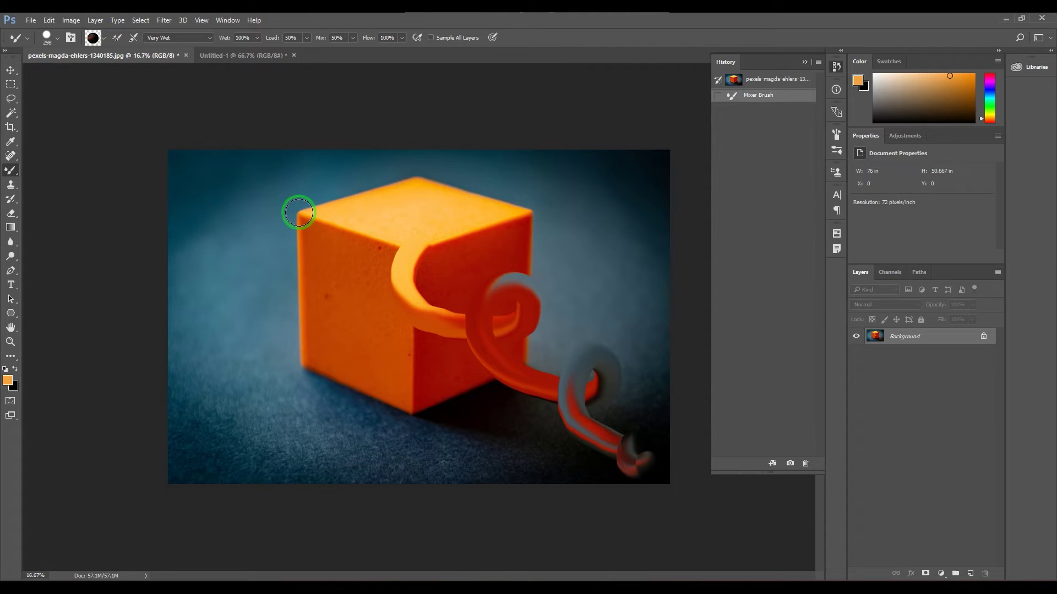
{"action": "mouse_move", "coordinate": [298, 212]}
{"action": "left_mouse_down"}
{"action": "mouse_move", "coordinate": [253, 211]}
{"action": "mouse_move", "coordinate": [233, 279]}
{"action": "mouse_move", "coordinate": [257, 257]}
{"action": "mouse_move", "coordinate": [244, 357]}
{"action": "left_mouse_up"}
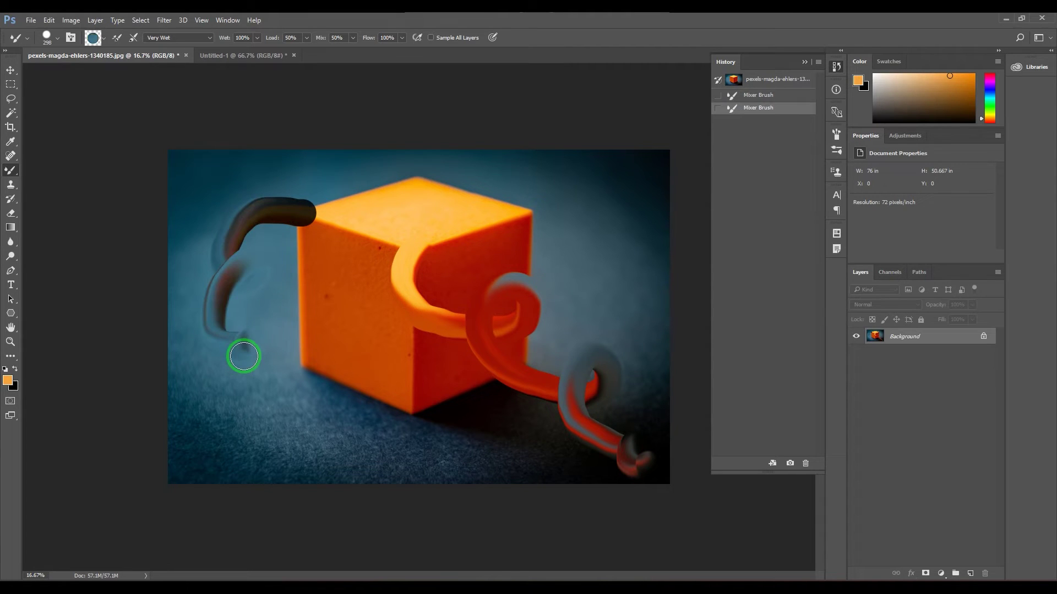
{"action": "left_click", "coordinate": [770, 79]}
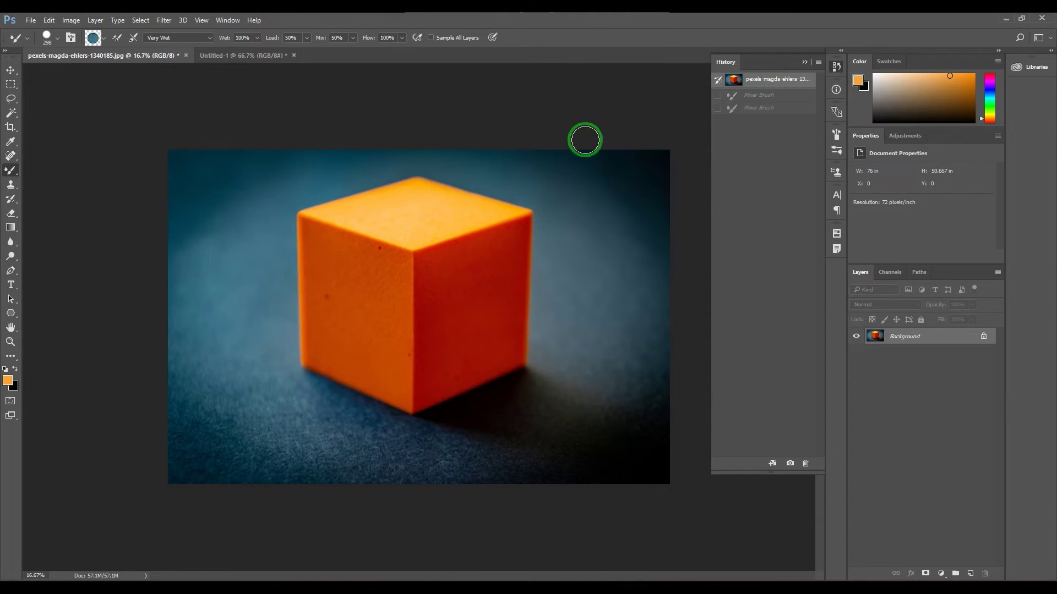
Clean the Mixer Brush and turn on cleaning the brush after each stroke.
{"action": "left_click", "coordinate": [105, 44]}
{"action": "left_click", "coordinate": [101, 64]}
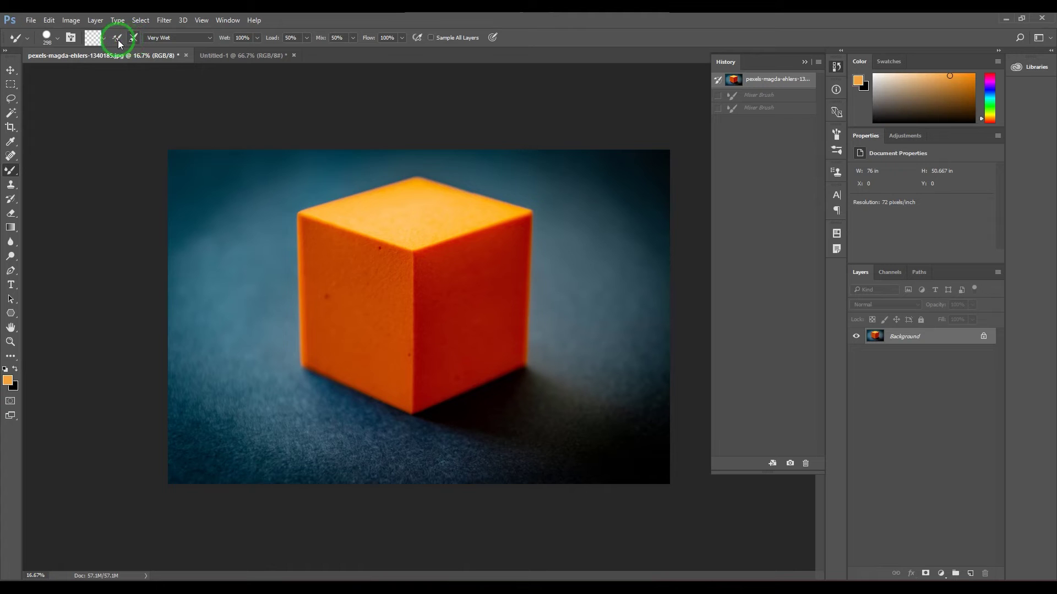
{"action": "left_click", "coordinate": [135, 41]}
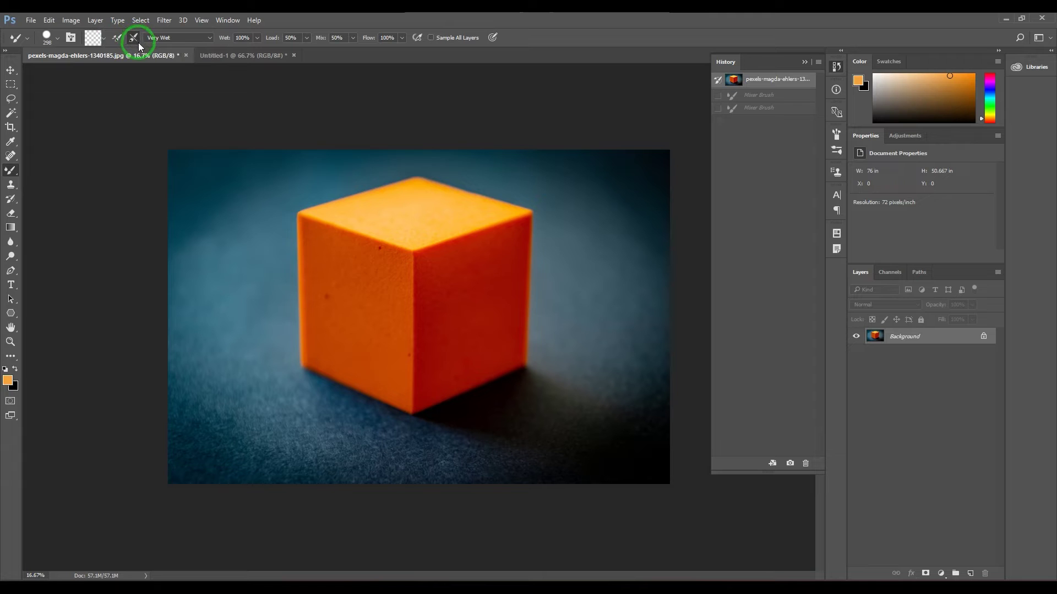
{"action": "left_click", "coordinate": [104, 38]}
{"action": "left_click", "coordinate": [107, 63]}
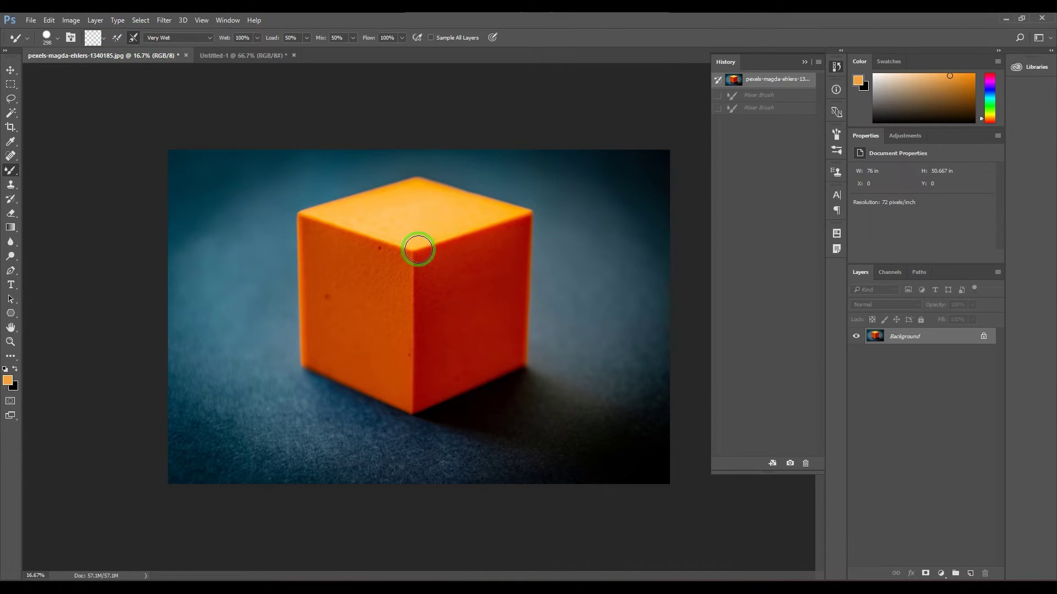
Smear seven looping strokes from the cube's corners, edges and faces into the surrounding background, and revert the photo to its opening history state.
{"action": "mouse_move", "coordinate": [420, 249]}
{"action": "left_mouse_down"}
{"action": "mouse_move", "coordinate": [426, 324]}
{"action": "mouse_move", "coordinate": [467, 294]}
{"action": "mouse_move", "coordinate": [464, 358]}
{"action": "mouse_move", "coordinate": [528, 355]}
{"action": "mouse_move", "coordinate": [563, 465]}
{"action": "mouse_move", "coordinate": [591, 465]}
{"action": "left_mouse_up"}
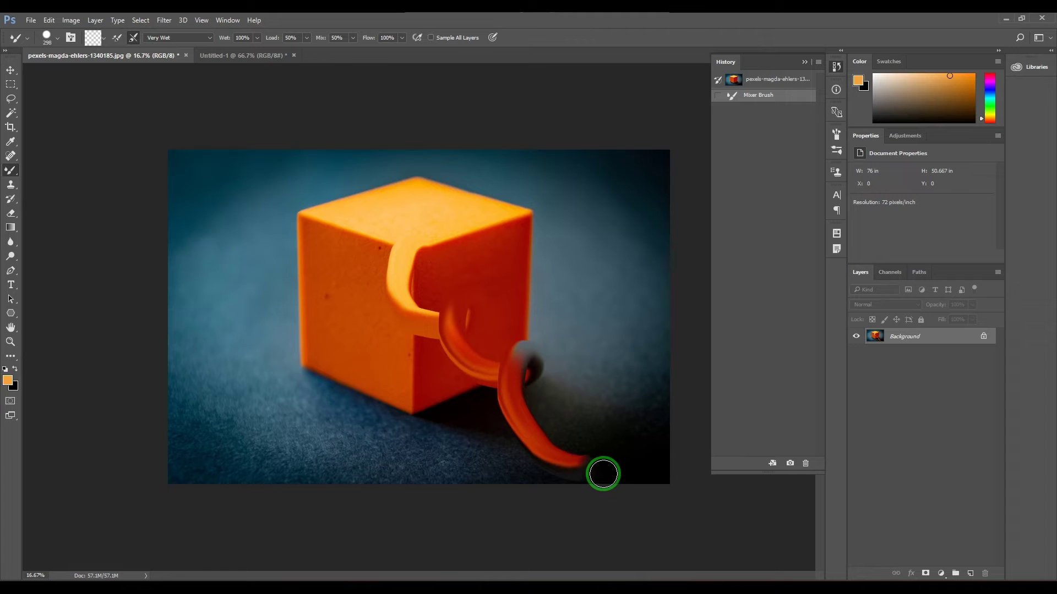
{"action": "mouse_move", "coordinate": [529, 219]}
{"action": "left_mouse_down"}
{"action": "mouse_move", "coordinate": [585, 246]}
{"action": "mouse_move", "coordinate": [580, 222]}
{"action": "mouse_move", "coordinate": [611, 304]}
{"action": "mouse_move", "coordinate": [651, 348]}
{"action": "left_mouse_up"}
{"action": "mouse_move", "coordinate": [290, 222]}
{"action": "left_mouse_down"}
{"action": "mouse_move", "coordinate": [245, 251]}
{"action": "mouse_move", "coordinate": [224, 348]}
{"action": "left_mouse_up"}
{"action": "mouse_move", "coordinate": [307, 363]}
{"action": "left_mouse_down"}
{"action": "mouse_move", "coordinate": [254, 421]}
{"action": "mouse_move", "coordinate": [250, 448]}
{"action": "left_mouse_up"}
{"action": "mouse_move", "coordinate": [337, 344]}
{"action": "left_mouse_down"}
{"action": "mouse_move", "coordinate": [325, 414]}
{"action": "mouse_move", "coordinate": [423, 471]}
{"action": "left_mouse_up"}
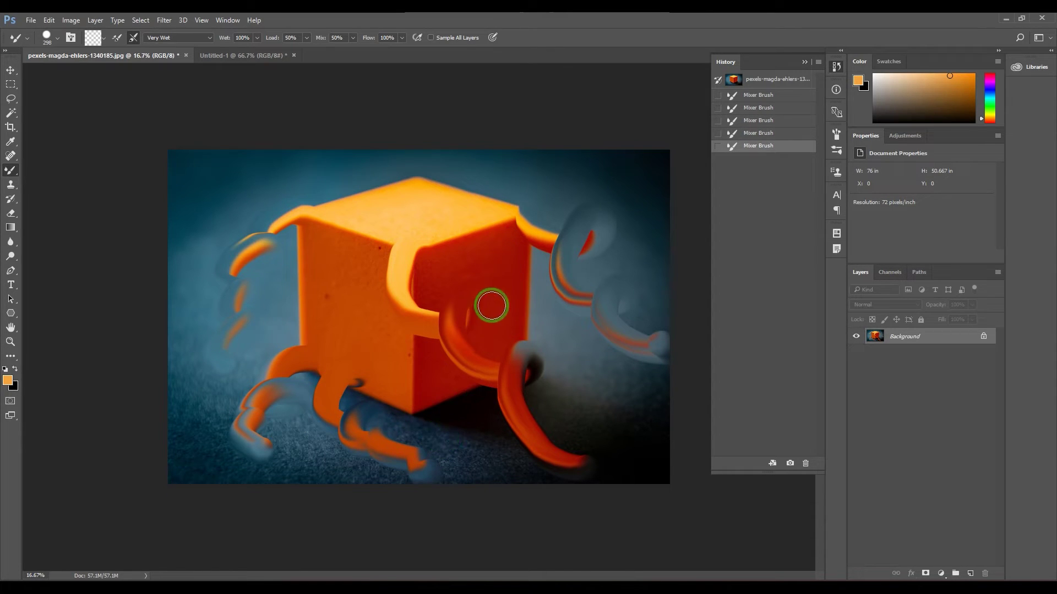
{"action": "mouse_move", "coordinate": [498, 264]}
{"action": "left_mouse_down"}
{"action": "mouse_move", "coordinate": [488, 288]}
{"action": "mouse_move", "coordinate": [602, 339]}
{"action": "mouse_move", "coordinate": [580, 399]}
{"action": "mouse_move", "coordinate": [641, 436]}
{"action": "left_mouse_up"}
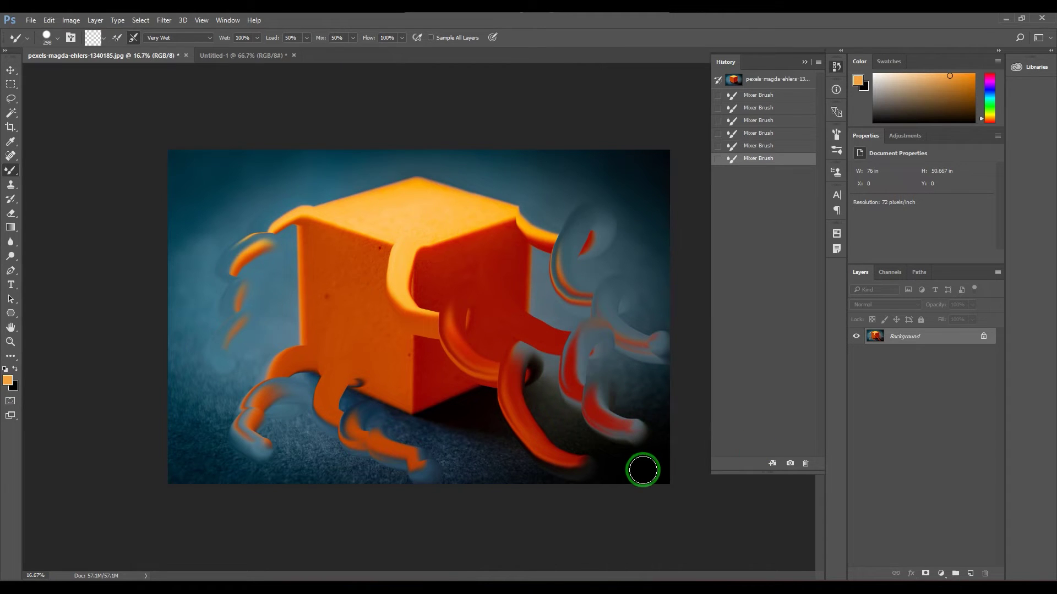
{"action": "mouse_move", "coordinate": [383, 197]}
{"action": "left_mouse_down"}
{"action": "mouse_move", "coordinate": [322, 195]}
{"action": "mouse_move", "coordinate": [207, 185]}
{"action": "left_mouse_up"}
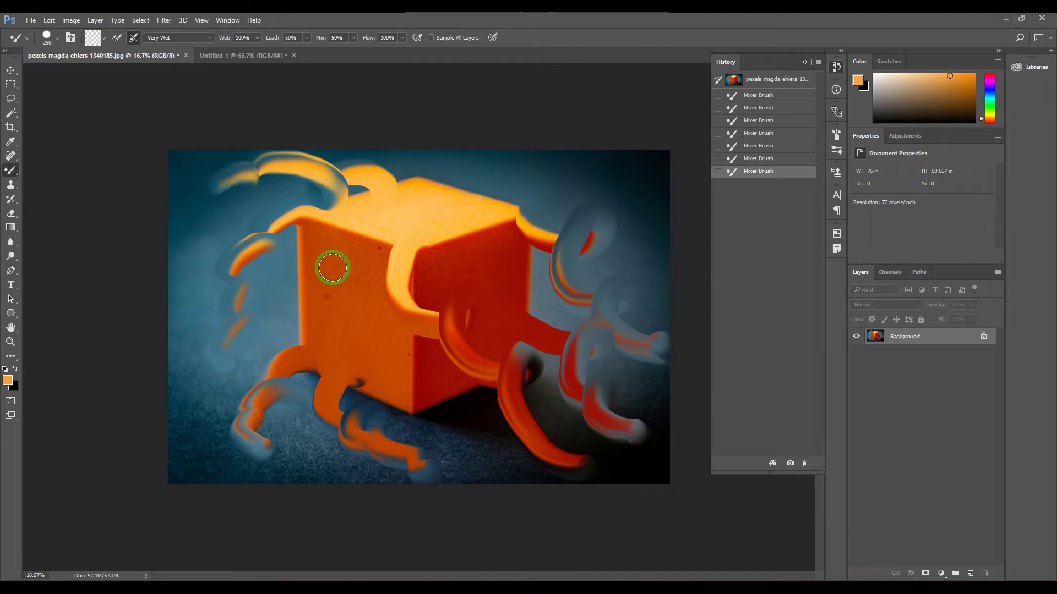
{"action": "left_click", "coordinate": [734, 88]}
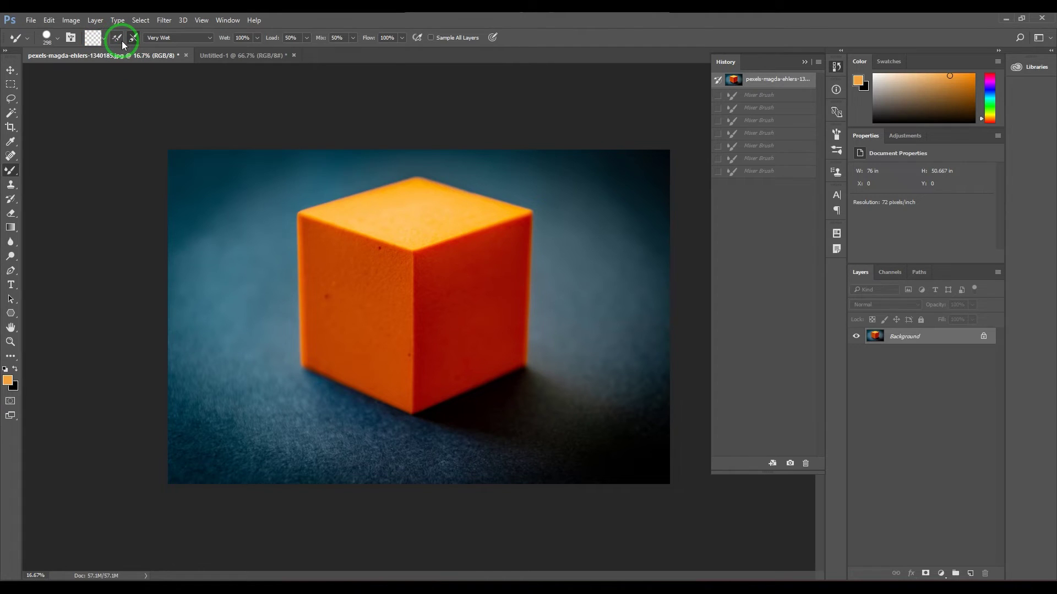
Turn on loading the brush after each stroke and paint six orange looping strokes from the cube's front corner and around the background.
{"action": "left_click", "coordinate": [120, 39]}
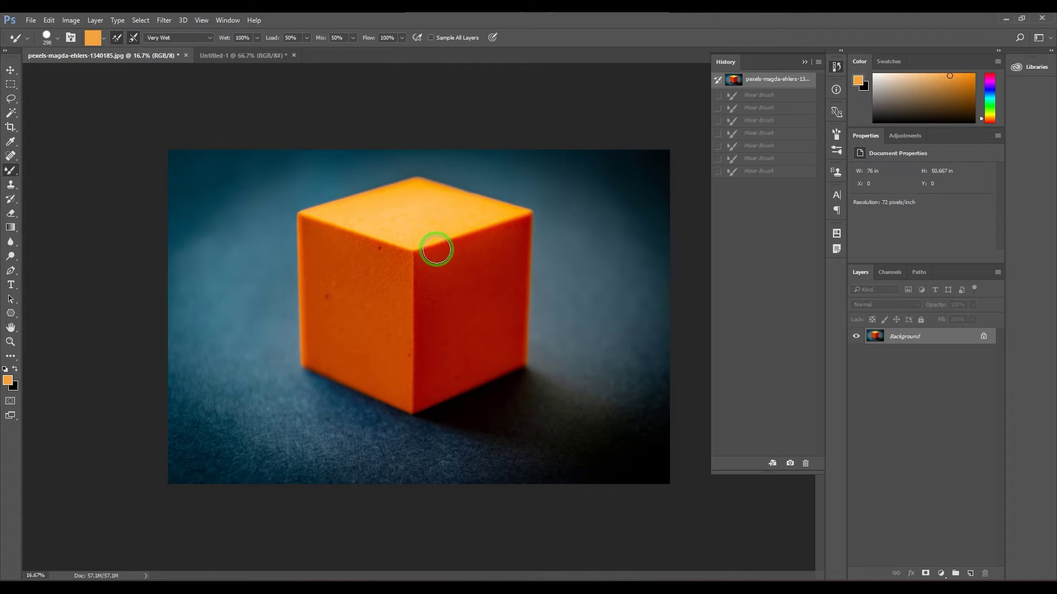
{"action": "mouse_move", "coordinate": [422, 243]}
{"action": "left_mouse_down"}
{"action": "mouse_move", "coordinate": [425, 291]}
{"action": "mouse_move", "coordinate": [514, 271]}
{"action": "mouse_move", "coordinate": [569, 350]}
{"action": "mouse_move", "coordinate": [560, 361]}
{"action": "mouse_move", "coordinate": [605, 386]}
{"action": "left_mouse_up"}
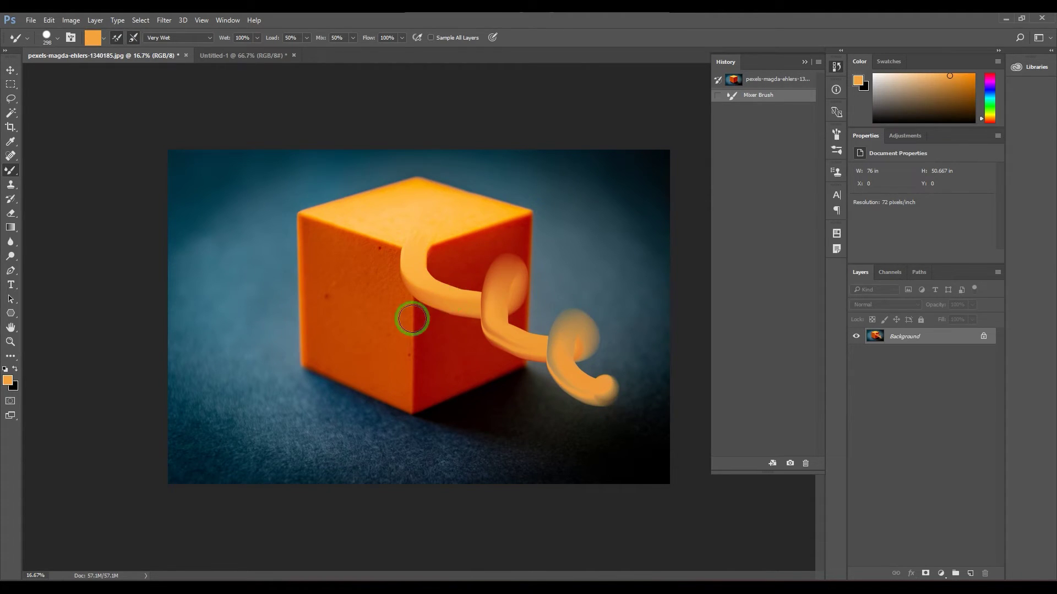
{"action": "left_click_drag", "start_coordinate": [242, 215], "coordinate": [228, 345]}
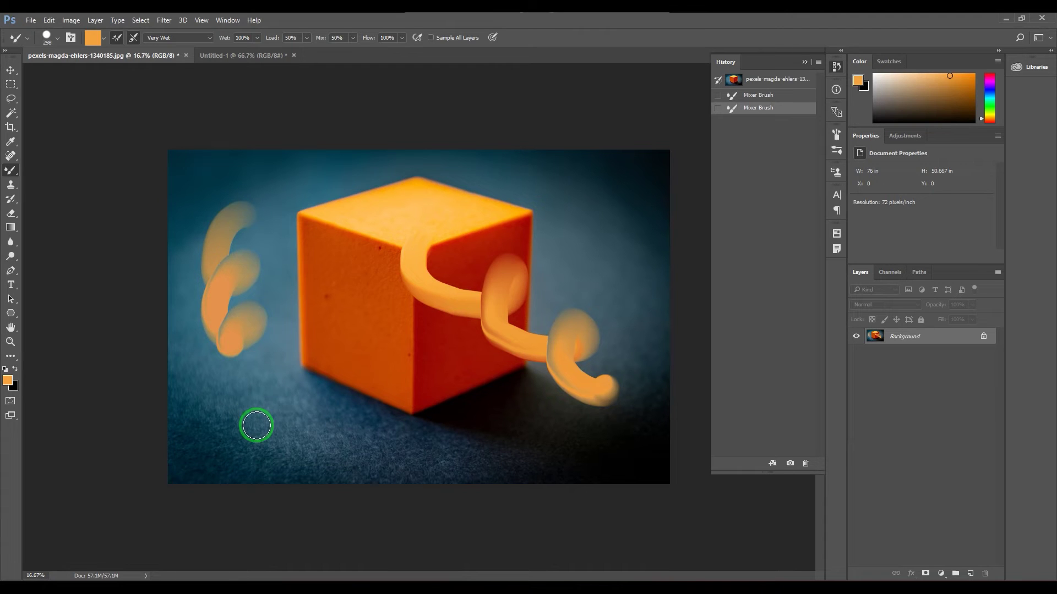
{"action": "left_click_drag", "start_coordinate": [254, 420], "coordinate": [418, 452]}
{"action": "mouse_move", "coordinate": [581, 206]}
{"action": "left_mouse_down"}
{"action": "mouse_move", "coordinate": [565, 243]}
{"action": "mouse_move", "coordinate": [647, 271]}
{"action": "left_mouse_up"}
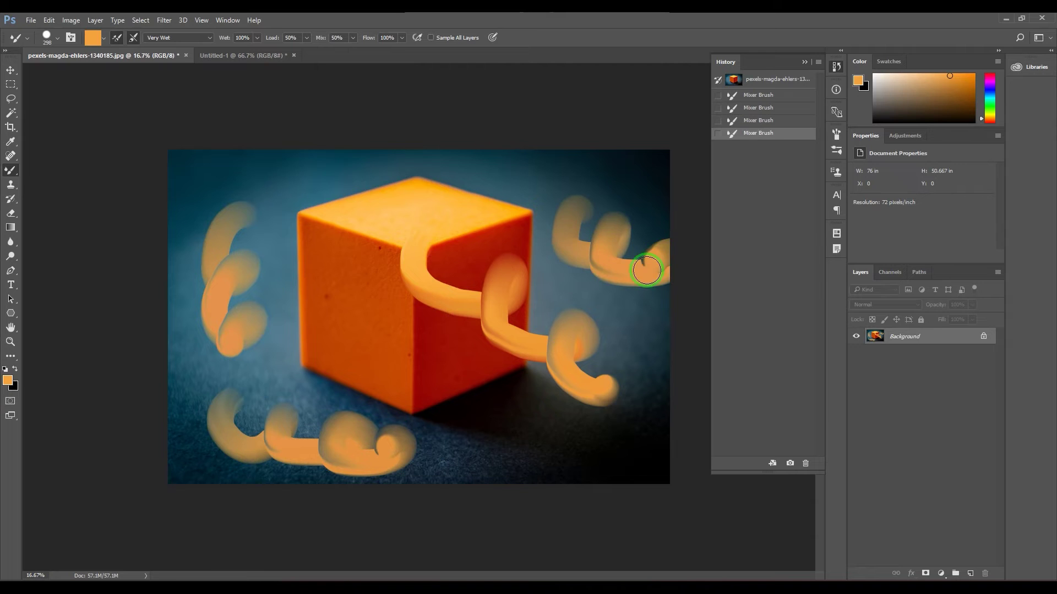
{"action": "mouse_move", "coordinate": [517, 415]}
{"action": "left_mouse_down"}
{"action": "mouse_move", "coordinate": [560, 438]}
{"action": "mouse_move", "coordinate": [628, 453]}
{"action": "left_mouse_up"}
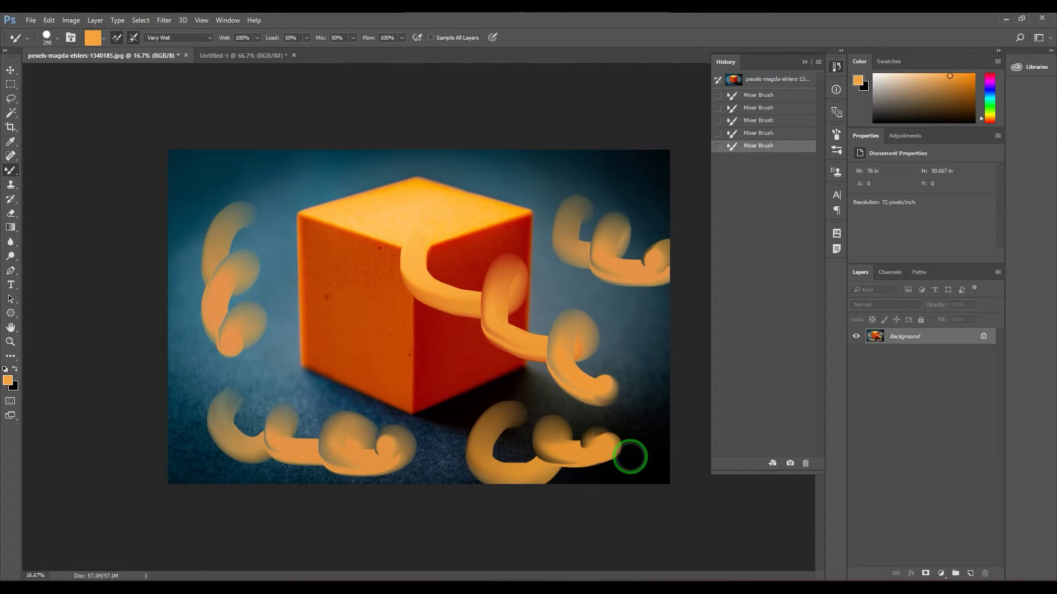
{"action": "mouse_move", "coordinate": [309, 154]}
{"action": "left_mouse_down"}
{"action": "mouse_move", "coordinate": [336, 198]}
{"action": "mouse_move", "coordinate": [333, 242]}
{"action": "left_mouse_up"}
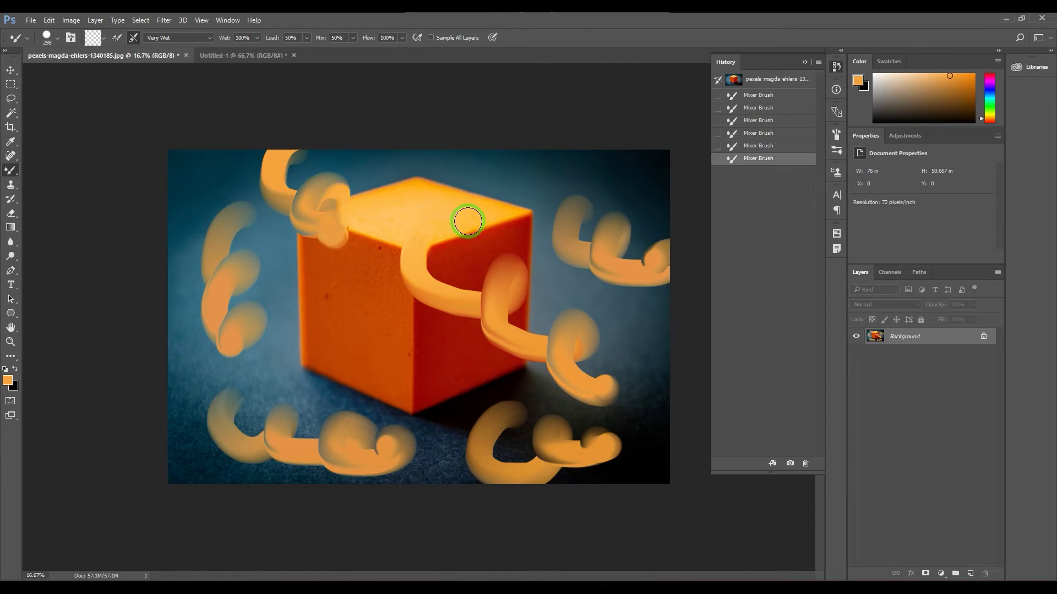
With loading after each stroke off, smear two strokes from the cube's top and right faces into the upper-right background.
{"action": "mouse_move", "coordinate": [481, 210]}
{"action": "left_mouse_down"}
{"action": "mouse_move", "coordinate": [501, 164]}
{"action": "mouse_move", "coordinate": [490, 196]}
{"action": "mouse_move", "coordinate": [567, 165]}
{"action": "left_mouse_up"}
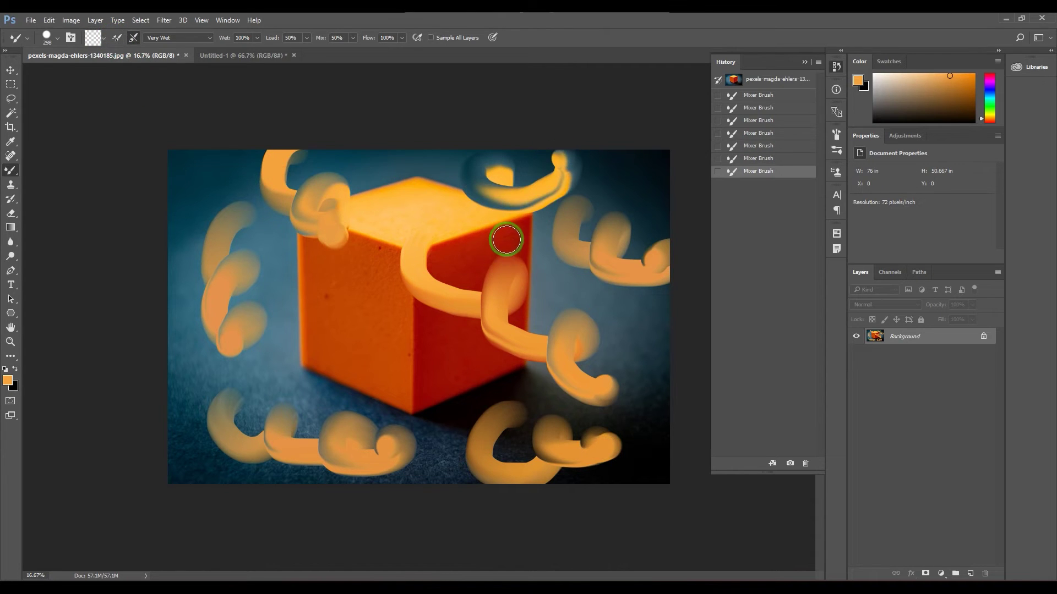
{"action": "mouse_move", "coordinate": [575, 240]}
{"action": "left_mouse_down"}
{"action": "mouse_move", "coordinate": [605, 309]}
{"action": "mouse_move", "coordinate": [644, 326]}
{"action": "left_mouse_up"}
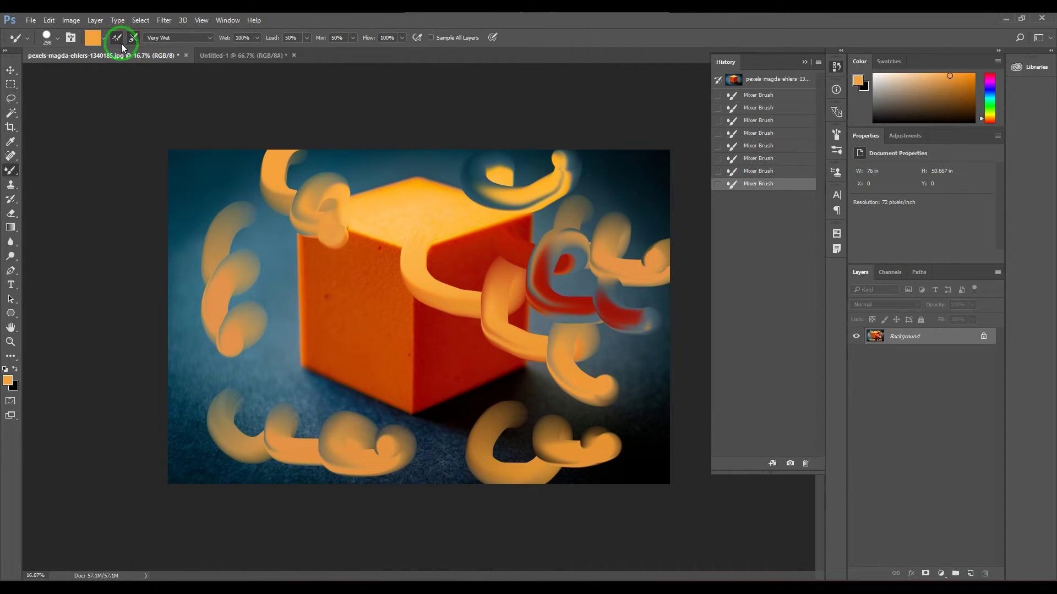
Turn off loading and cleaning the brush after each stroke, and revert the photo to its opening history state.
{"action": "left_click", "coordinate": [132, 37]}
{"action": "left_click", "coordinate": [777, 82]}
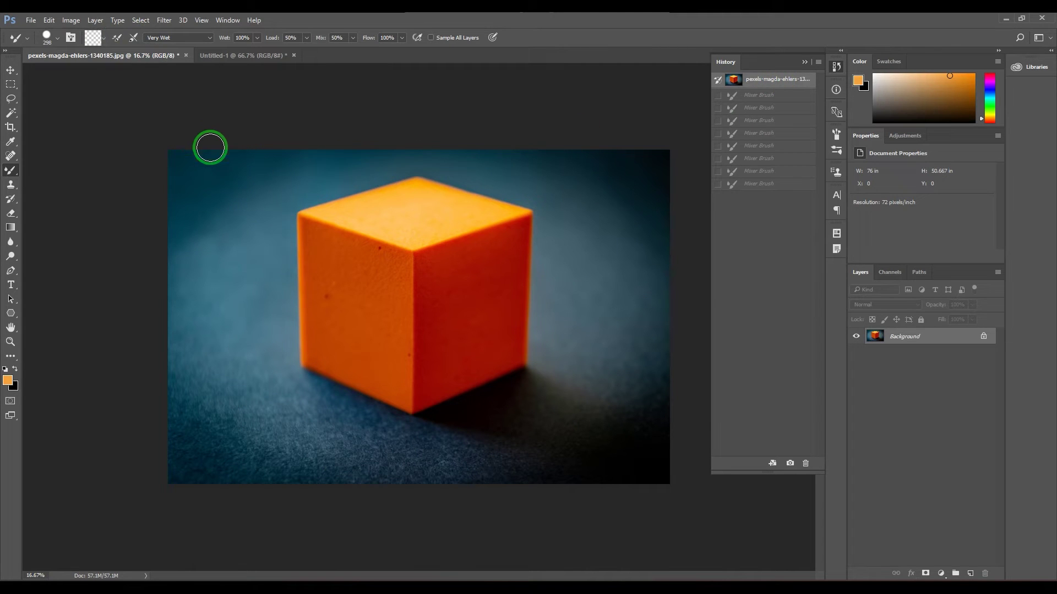
Turn off Load Solid Colors Only and load the Mixer Brush with a sample of the cube's front top corner.
{"action": "left_click", "coordinate": [104, 39]}
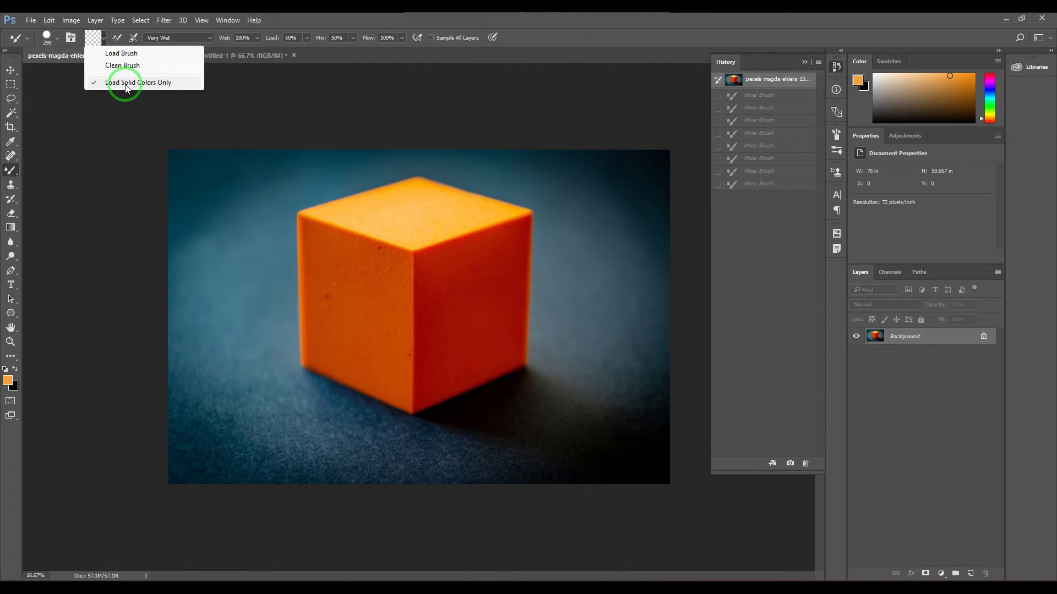
{"action": "left_click", "coordinate": [125, 86]}
{"action": "left_click", "coordinate": [94, 37]}
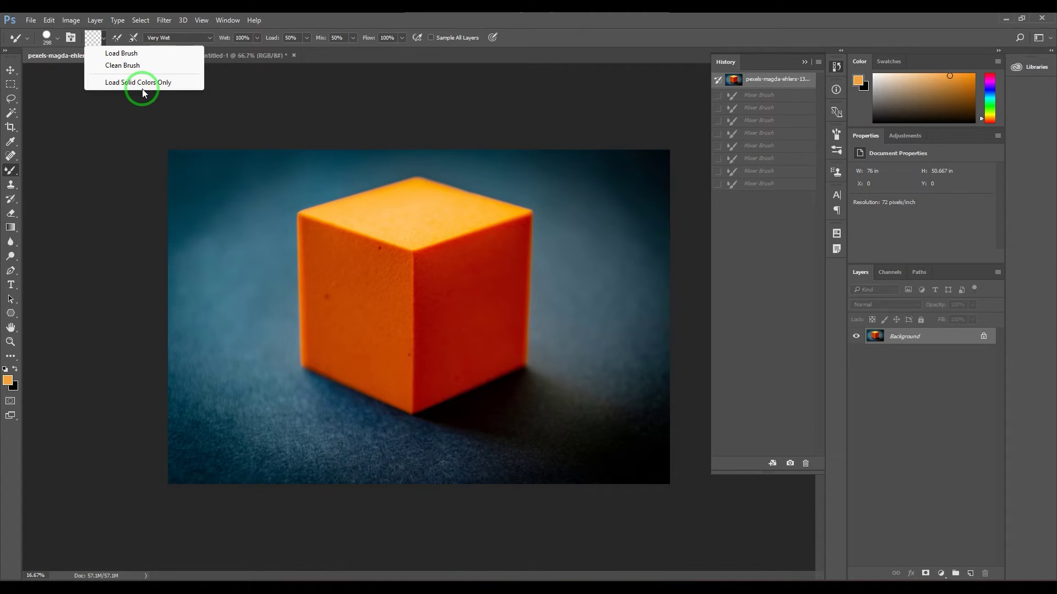
{"action": "left_click", "coordinate": [308, 72]}
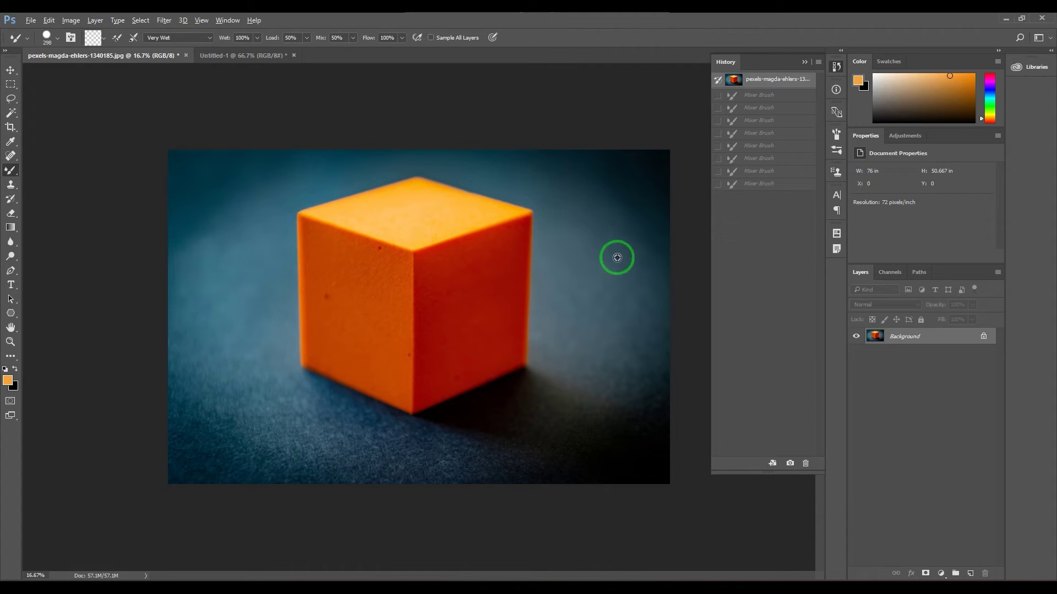
{"action": "left_click", "coordinate": [413, 251]}
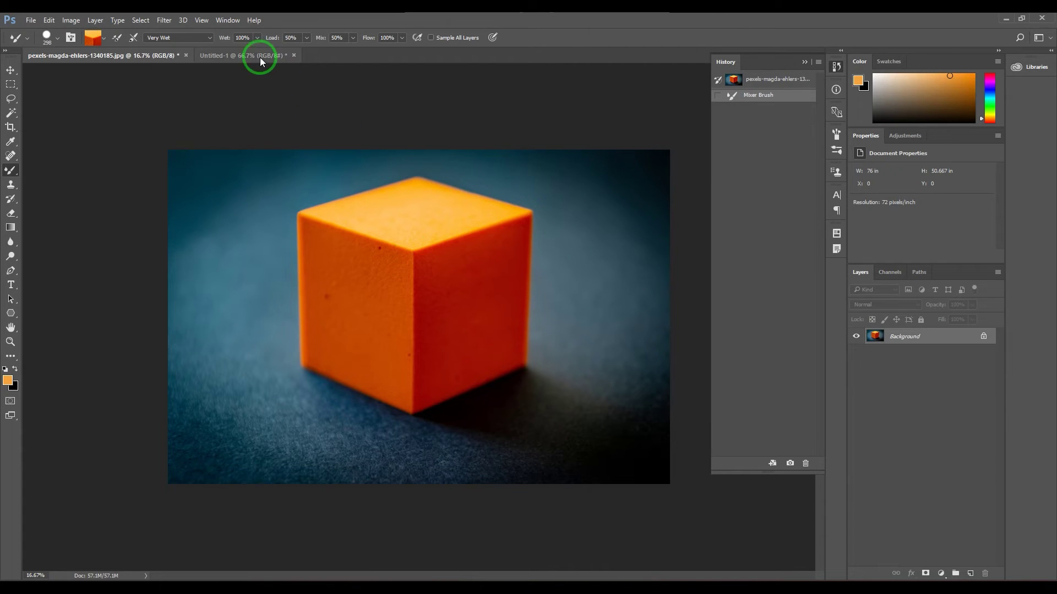
Paint looping Very Wet strokes with the sampled orange over the cube and background, and undo them.
{"action": "mouse_move", "coordinate": [234, 175]}
{"action": "left_mouse_down"}
{"action": "mouse_move", "coordinate": [210, 245]}
{"action": "mouse_move", "coordinate": [257, 283]}
{"action": "mouse_move", "coordinate": [274, 239]}
{"action": "mouse_move", "coordinate": [232, 266]}
{"action": "mouse_move", "coordinate": [244, 330]}
{"action": "mouse_move", "coordinate": [335, 323]}
{"action": "mouse_move", "coordinate": [305, 307]}
{"action": "mouse_move", "coordinate": [323, 394]}
{"action": "mouse_move", "coordinate": [452, 398]}
{"action": "mouse_move", "coordinate": [430, 327]}
{"action": "mouse_move", "coordinate": [412, 375]}
{"action": "left_mouse_up"}
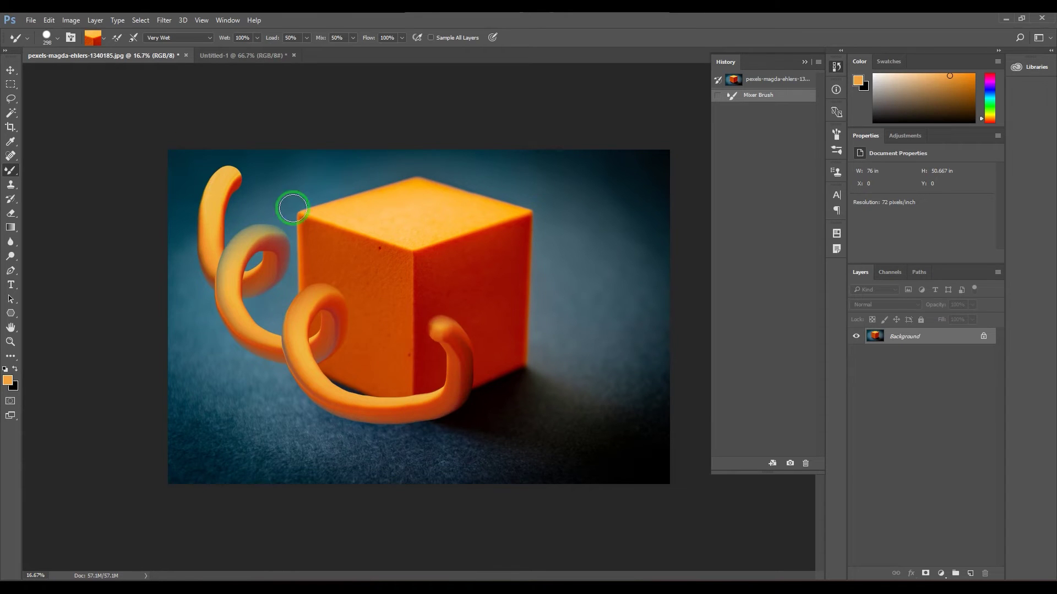
{"action": "mouse_move", "coordinate": [551, 212]}
{"action": "left_mouse_down"}
{"action": "mouse_move", "coordinate": [512, 233]}
{"action": "mouse_move", "coordinate": [562, 259]}
{"action": "mouse_move", "coordinate": [570, 379]}
{"action": "left_mouse_up"}
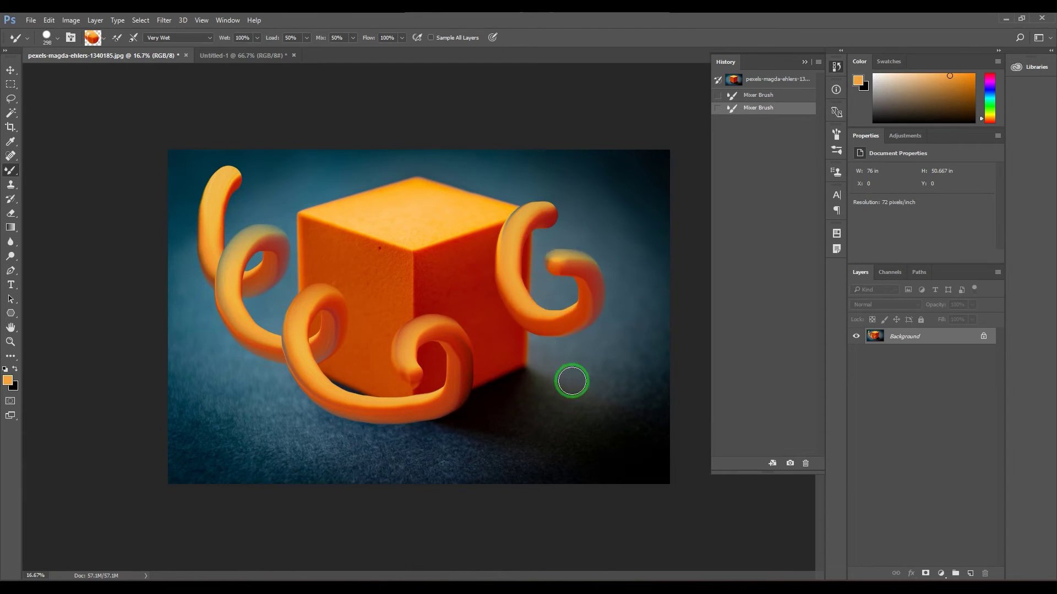
{"action": "left_click_drag", "start_coordinate": [629, 309], "coordinate": [624, 314]}
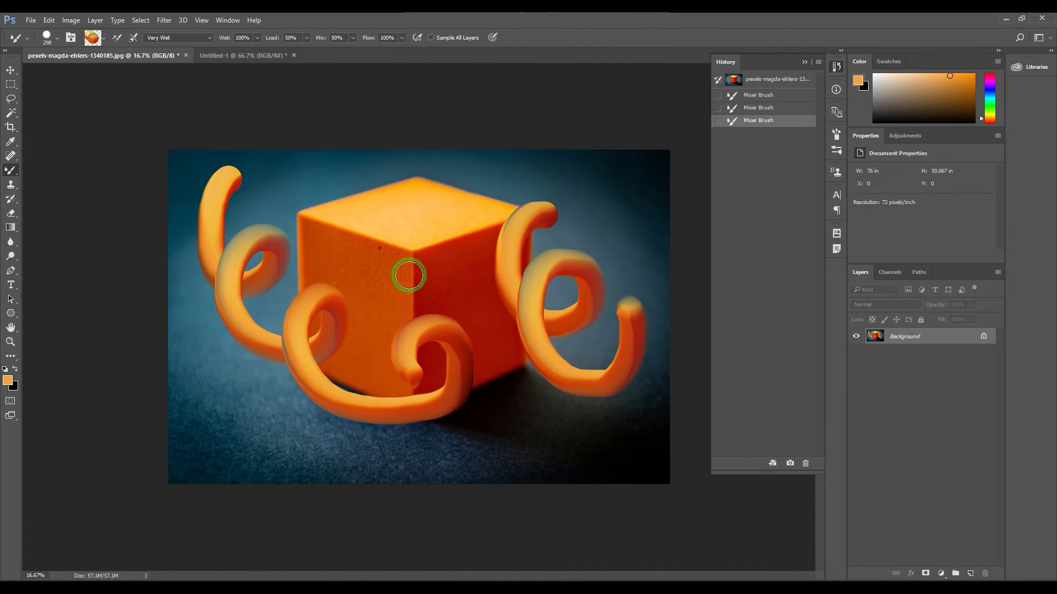
{"action": "key", "text": "ctrl+alt+z"}
{"action": "key", "text": "ctrl+alt+z"}
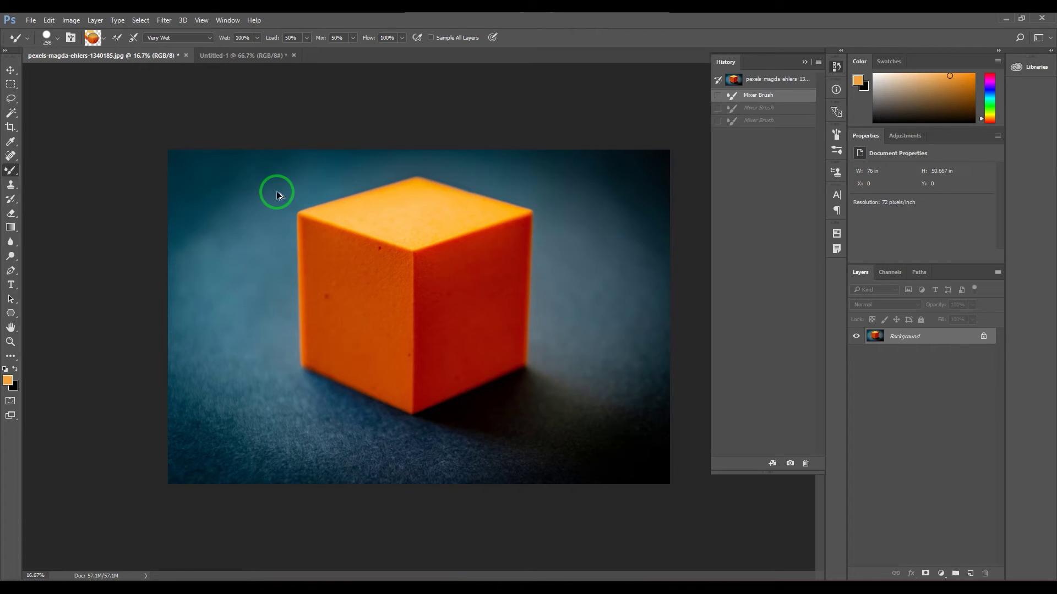
{"action": "mouse_move", "coordinate": [252, 235]}
{"action": "left_mouse_down"}
{"action": "mouse_move", "coordinate": [223, 226]}
{"action": "mouse_move", "coordinate": [222, 274]}
{"action": "left_mouse_up"}
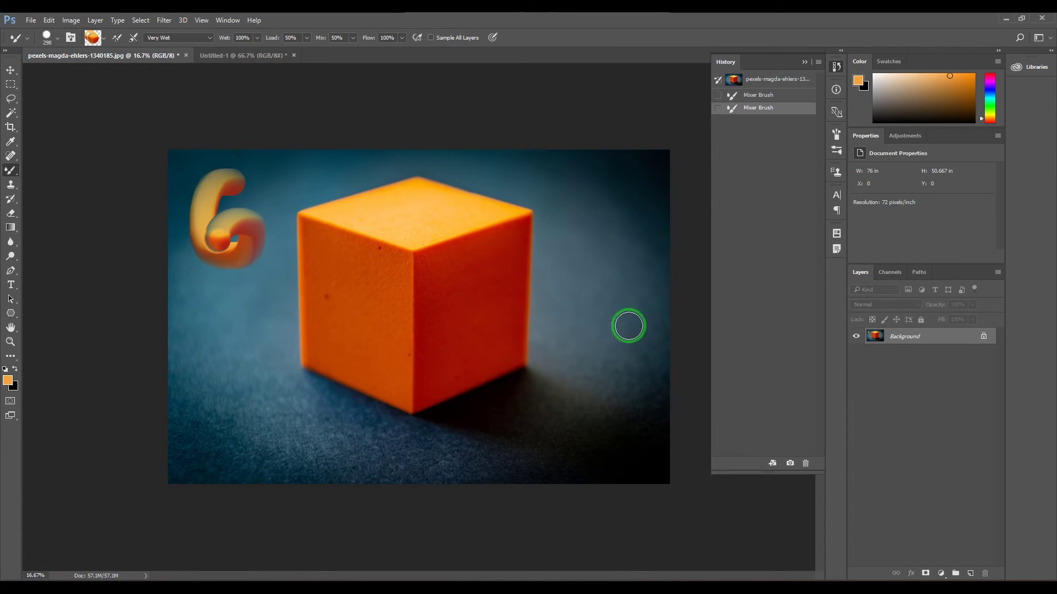
{"action": "key", "text": "ctrl+z"}
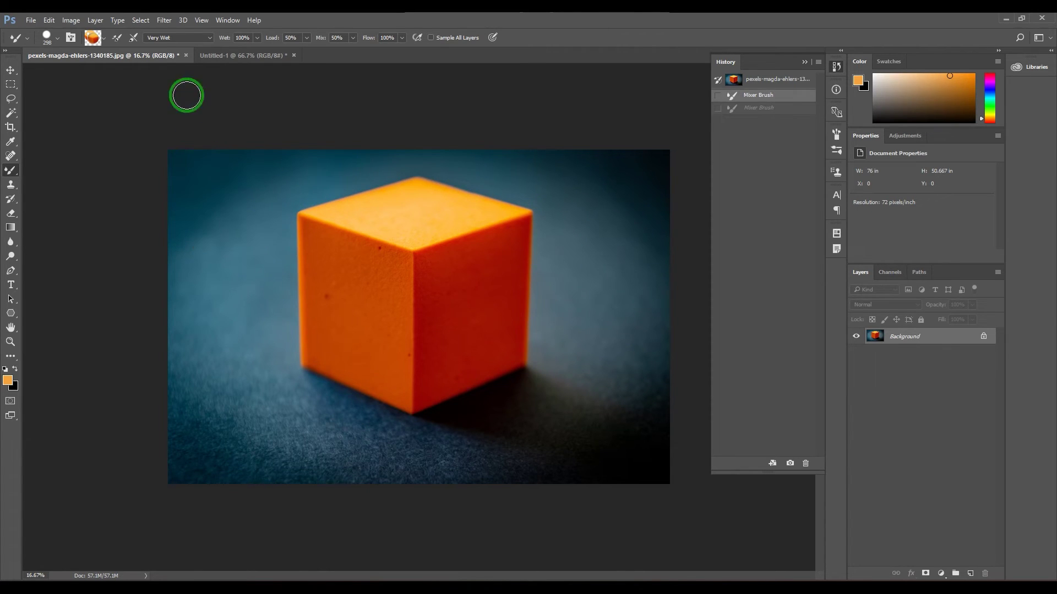
Apply the Dry, Heavy Load preset and replace the brush's loaded paint with a clean sample of the cube's front top corner.
{"action": "left_click", "coordinate": [179, 38]}
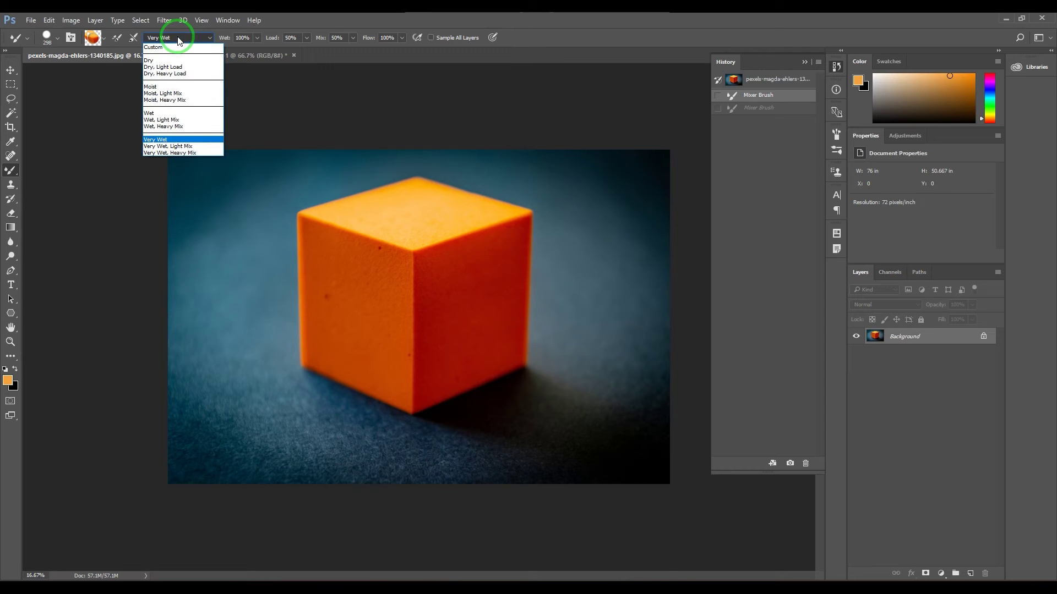
{"action": "left_click", "coordinate": [177, 74]}
{"action": "left_click", "coordinate": [103, 37]}
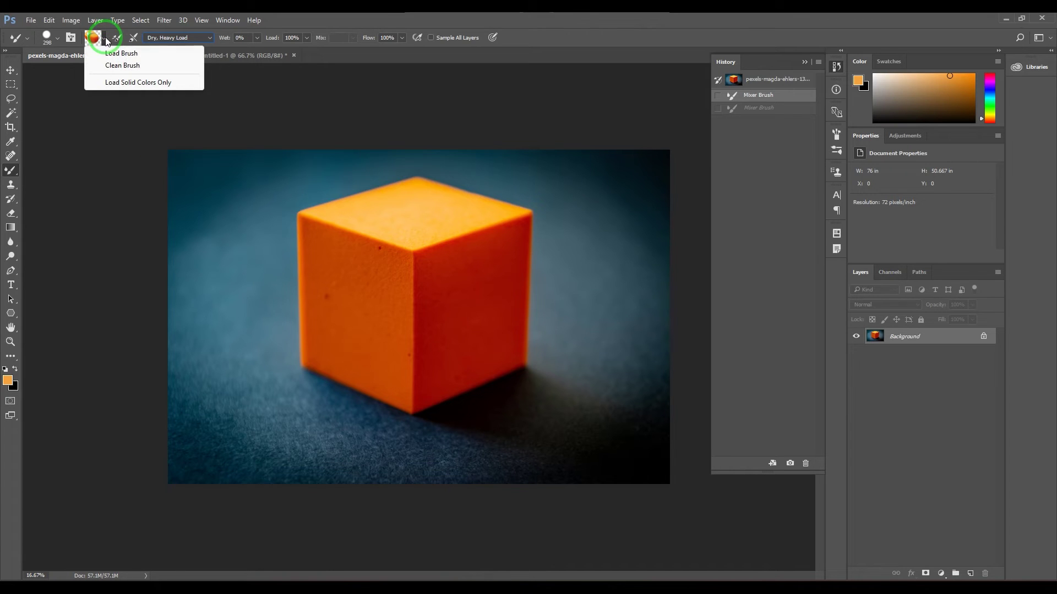
{"action": "left_click", "coordinate": [117, 67]}
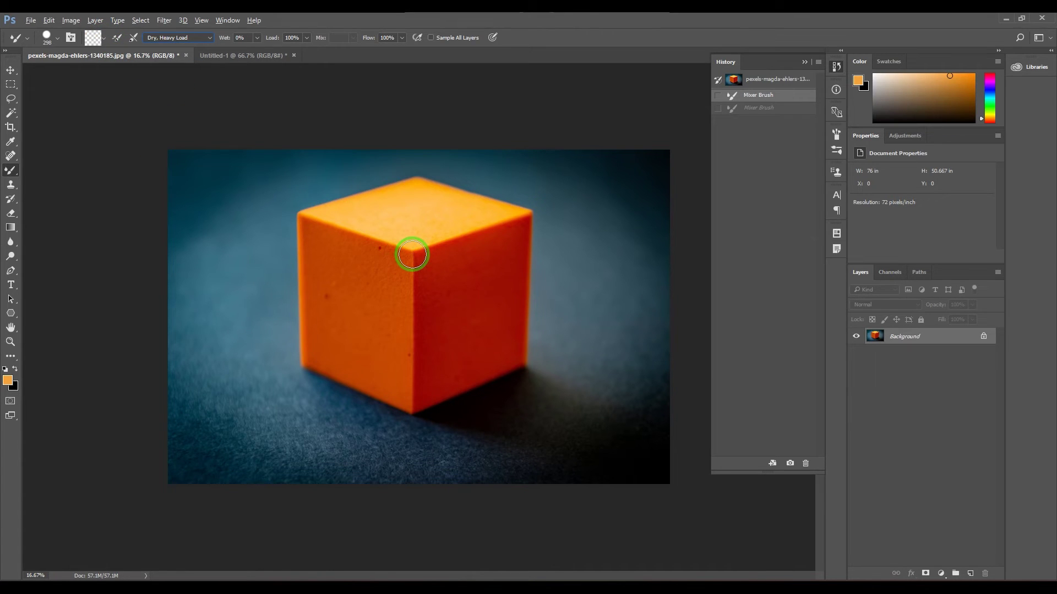
{"action": "left_click", "coordinate": [412, 254]}
Paint long looping strokes around the cube and down the right-hand background, and undo them.
{"action": "mouse_move", "coordinate": [199, 215]}
{"action": "left_mouse_down"}
{"action": "mouse_move", "coordinate": [247, 259]}
{"action": "mouse_move", "coordinate": [237, 228]}
{"action": "mouse_move", "coordinate": [211, 274]}
{"action": "mouse_move", "coordinate": [274, 329]}
{"action": "mouse_move", "coordinate": [299, 298]}
{"action": "mouse_move", "coordinate": [257, 334]}
{"action": "mouse_move", "coordinate": [315, 388]}
{"action": "mouse_move", "coordinate": [368, 345]}
{"action": "mouse_move", "coordinate": [337, 351]}
{"action": "mouse_move", "coordinate": [433, 429]}
{"action": "mouse_move", "coordinate": [477, 359]}
{"action": "mouse_move", "coordinate": [439, 389]}
{"action": "mouse_move", "coordinate": [516, 408]}
{"action": "mouse_move", "coordinate": [561, 310]}
{"action": "mouse_move", "coordinate": [515, 309]}
{"action": "mouse_move", "coordinate": [583, 306]}
{"action": "mouse_move", "coordinate": [553, 227]}
{"action": "mouse_move", "coordinate": [516, 243]}
{"action": "mouse_move", "coordinate": [536, 206]}
{"action": "mouse_move", "coordinate": [443, 179]}
{"action": "mouse_move", "coordinate": [441, 215]}
{"action": "mouse_move", "coordinate": [428, 166]}
{"action": "mouse_move", "coordinate": [364, 202]}
{"action": "left_mouse_up"}
{"action": "left_click", "coordinate": [91, 40]}
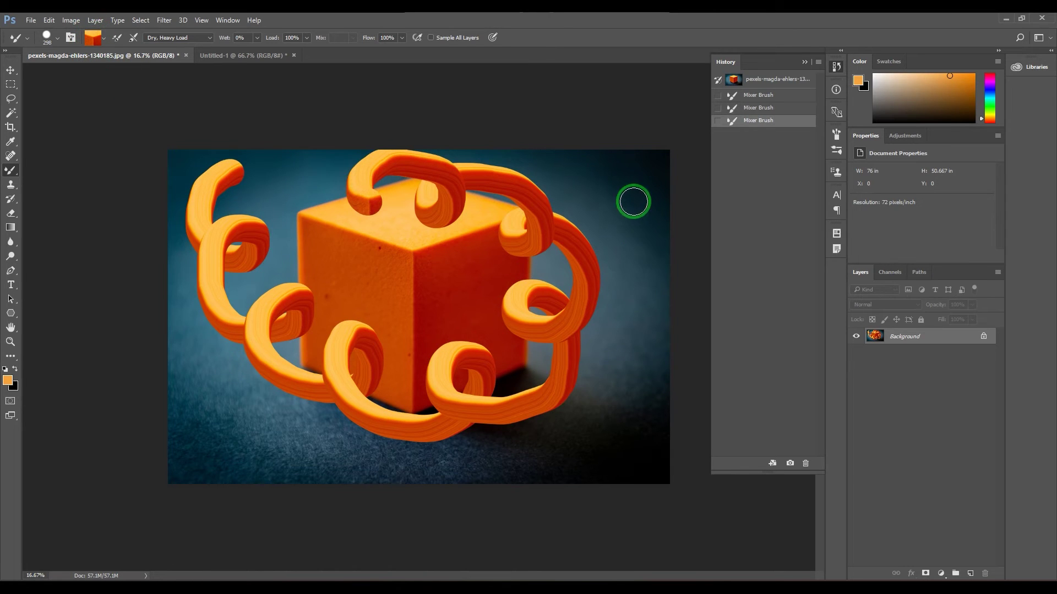
{"action": "mouse_move", "coordinate": [627, 187]}
{"action": "left_mouse_down"}
{"action": "mouse_move", "coordinate": [631, 303]}
{"action": "mouse_move", "coordinate": [608, 322]}
{"action": "mouse_move", "coordinate": [626, 342]}
{"action": "mouse_move", "coordinate": [618, 393]}
{"action": "left_mouse_up"}
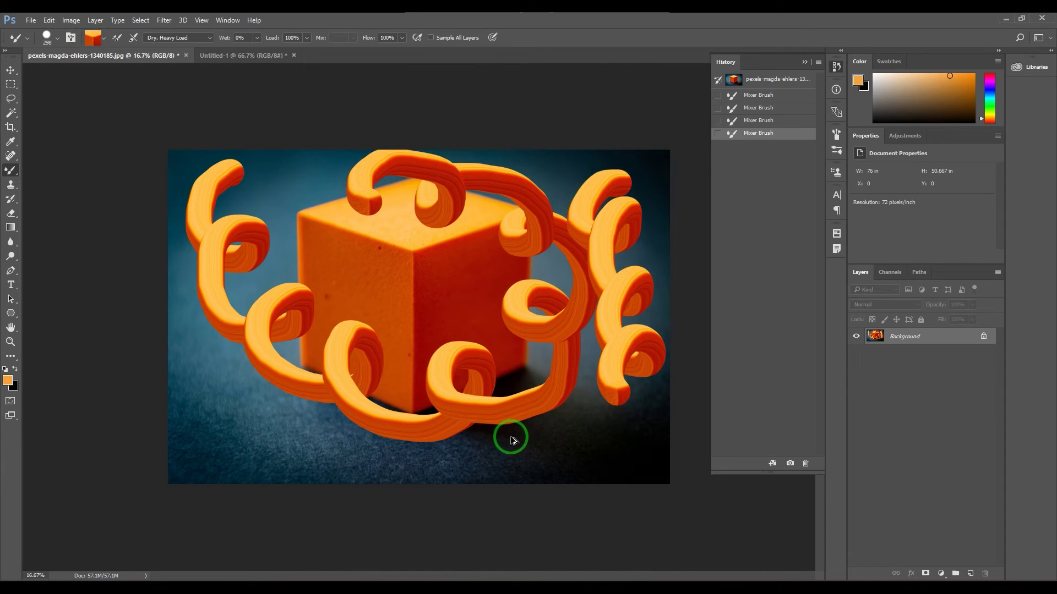
{"action": "key", "text": "ctrl+alt+z"}
{"action": "key", "text": "ctrl+alt+z"}
Try the Very Wet, Heavy Mix preset with a looping stroke from the upper-left background across the cube.
{"action": "left_click", "coordinate": [177, 38]}
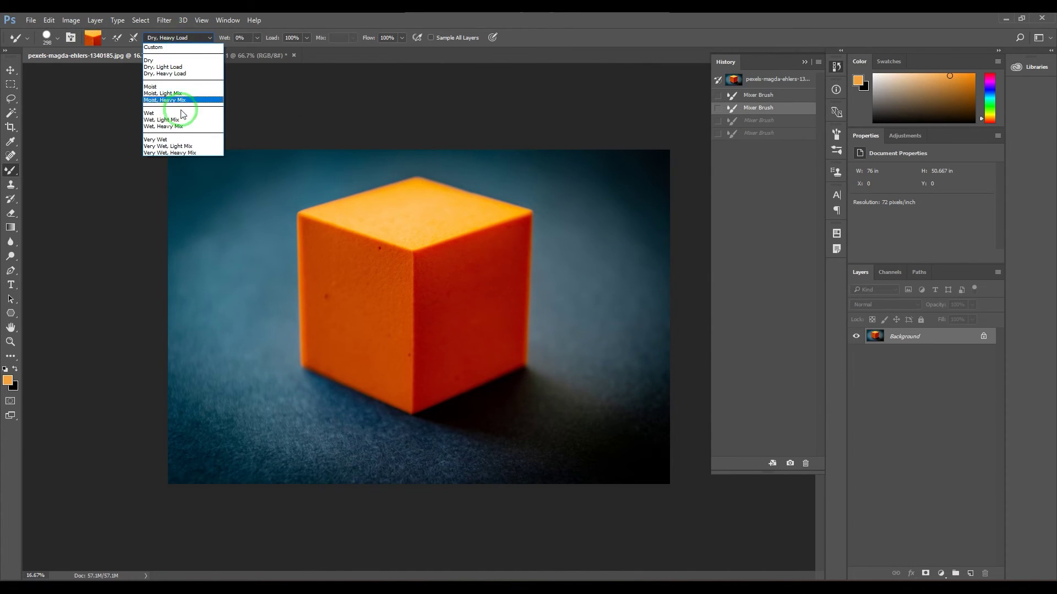
{"action": "left_click", "coordinate": [185, 153]}
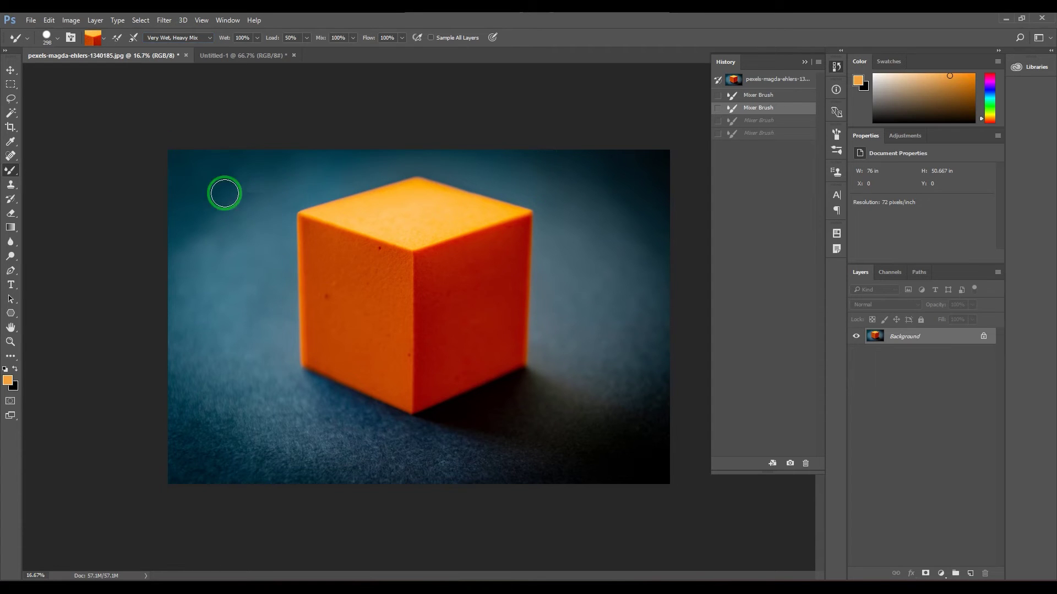
{"action": "mouse_move", "coordinate": [224, 191]}
{"action": "left_mouse_down"}
{"action": "mouse_move", "coordinate": [307, 229]}
{"action": "mouse_move", "coordinate": [265, 281]}
{"action": "left_mouse_up"}
{"action": "mouse_move", "coordinate": [346, 322]}
{"action": "left_mouse_down"}
{"action": "mouse_move", "coordinate": [408, 249]}
{"action": "mouse_move", "coordinate": [370, 314]}
{"action": "mouse_move", "coordinate": [509, 339]}
{"action": "mouse_move", "coordinate": [526, 227]}
{"action": "mouse_move", "coordinate": [468, 213]}
{"action": "mouse_move", "coordinate": [447, 240]}
{"action": "left_mouse_up"}
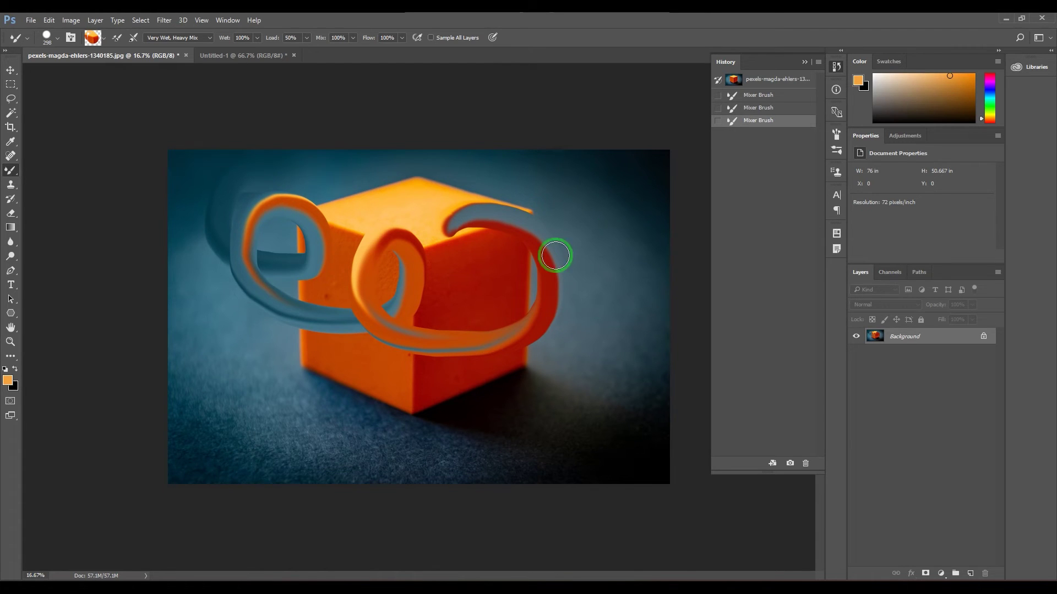
Set the Mixer Brush preset to Dry, Heavy Load and revert the photo to its opening history state.
{"action": "left_click", "coordinate": [185, 37]}
{"action": "left_click", "coordinate": [177, 75]}
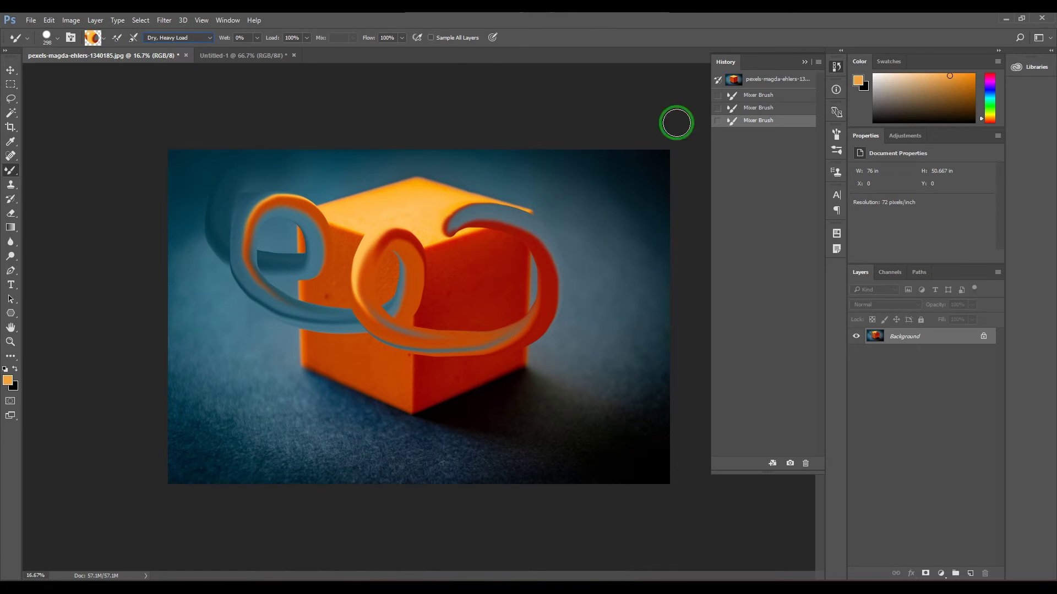
{"action": "left_click", "coordinate": [745, 79]}
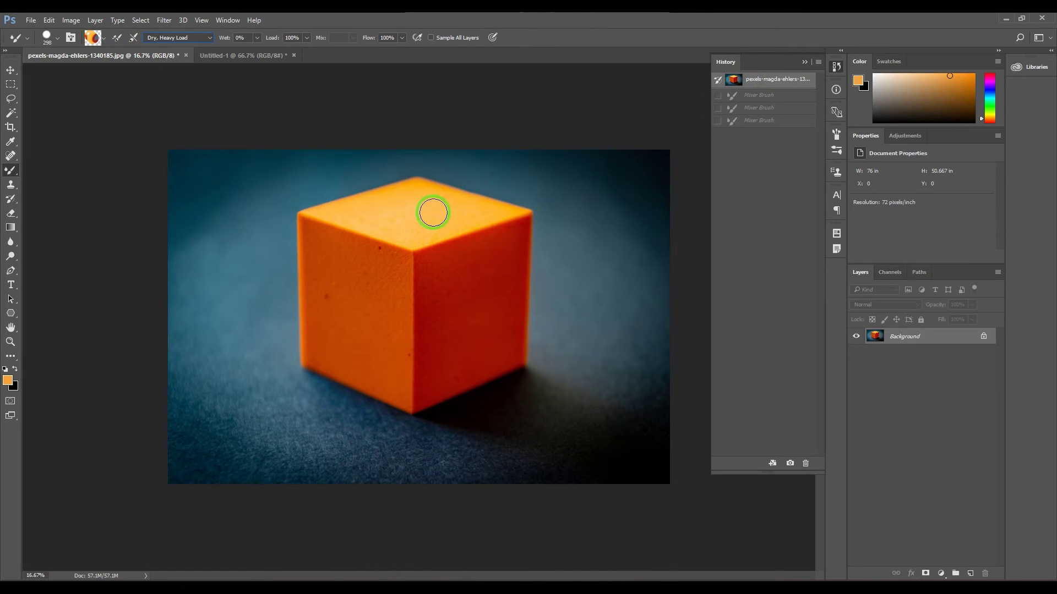
Load the brush from the cube's front top corner and paint one long coiled stroke from the upper-left background around the cube.
{"action": "left_click", "coordinate": [418, 261]}
{"action": "mouse_move", "coordinate": [239, 171]}
{"action": "left_mouse_down"}
{"action": "mouse_move", "coordinate": [215, 262]}
{"action": "mouse_move", "coordinate": [268, 244]}
{"action": "mouse_move", "coordinate": [242, 251]}
{"action": "mouse_move", "coordinate": [259, 321]}
{"action": "mouse_move", "coordinate": [330, 304]}
{"action": "mouse_move", "coordinate": [283, 328]}
{"action": "mouse_move", "coordinate": [387, 398]}
{"action": "mouse_move", "coordinate": [403, 354]}
{"action": "mouse_move", "coordinate": [405, 414]}
{"action": "mouse_move", "coordinate": [535, 383]}
{"action": "mouse_move", "coordinate": [503, 353]}
{"action": "mouse_move", "coordinate": [548, 380]}
{"action": "mouse_move", "coordinate": [582, 282]}
{"action": "mouse_move", "coordinate": [522, 250]}
{"action": "mouse_move", "coordinate": [574, 261]}
{"action": "left_mouse_up"}
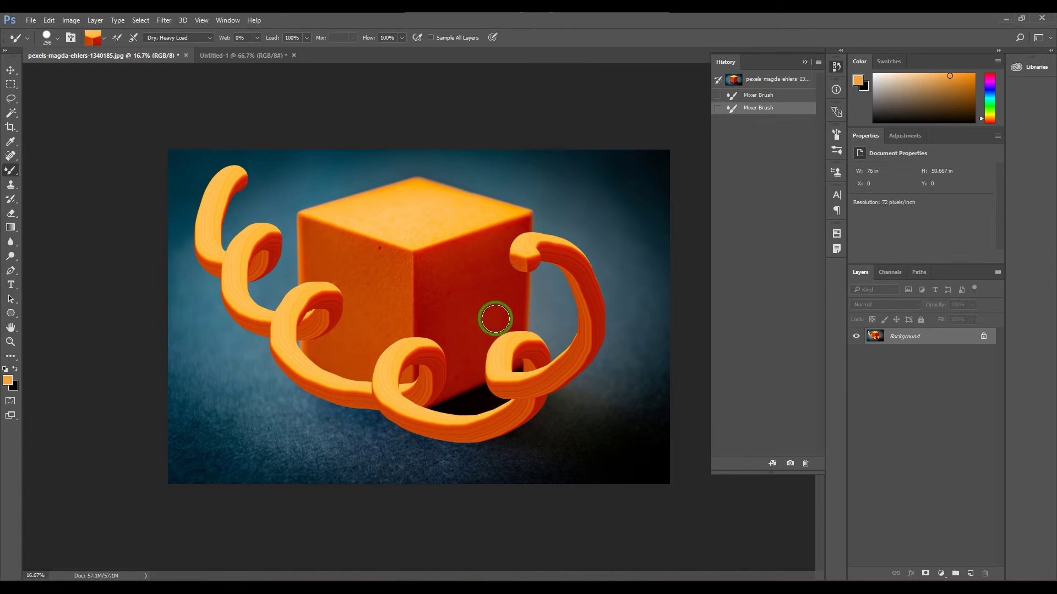
Switch to the black Untitled-1 document, reduce the Mixer Brush size to 40 and collapse the history list.
{"action": "left_click", "coordinate": [242, 55]}
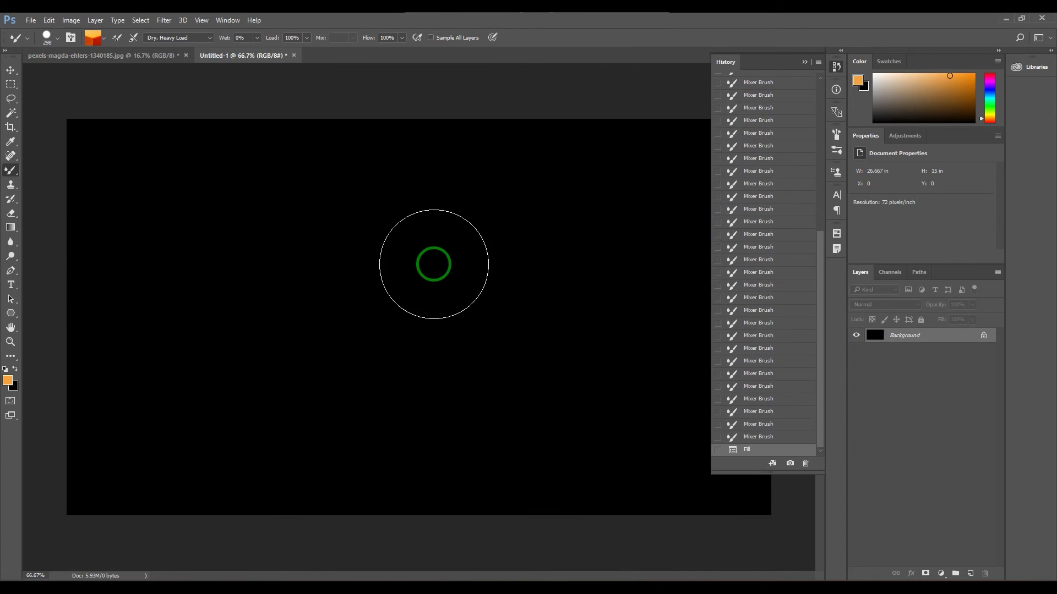
{"action": "key", "text": "bracketleft"}
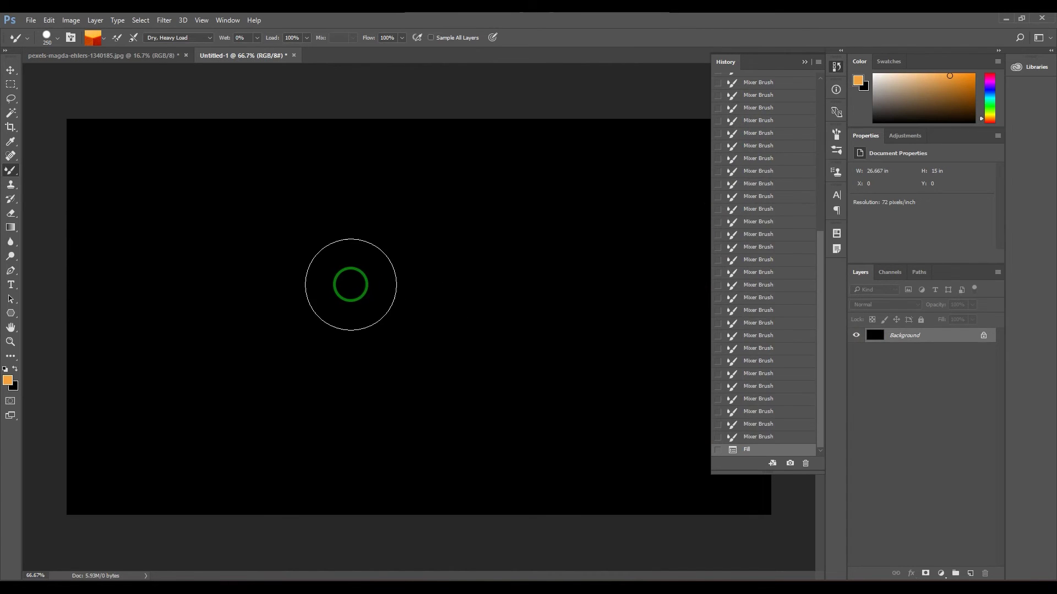
{"action": "key", "text": "bracketleft"}
{"action": "key", "text": "bracketleft"}
{"action": "key", "text": "bracketleft"}
{"action": "key", "text": "bracketleft"}
{"action": "key", "text": "bracketleft"}
{"action": "key", "text": "bracketleft"}
{"action": "key", "text": "bracketleft"}
{"action": "key", "text": "bracketleft"}
{"action": "key", "text": "bracketleft"}
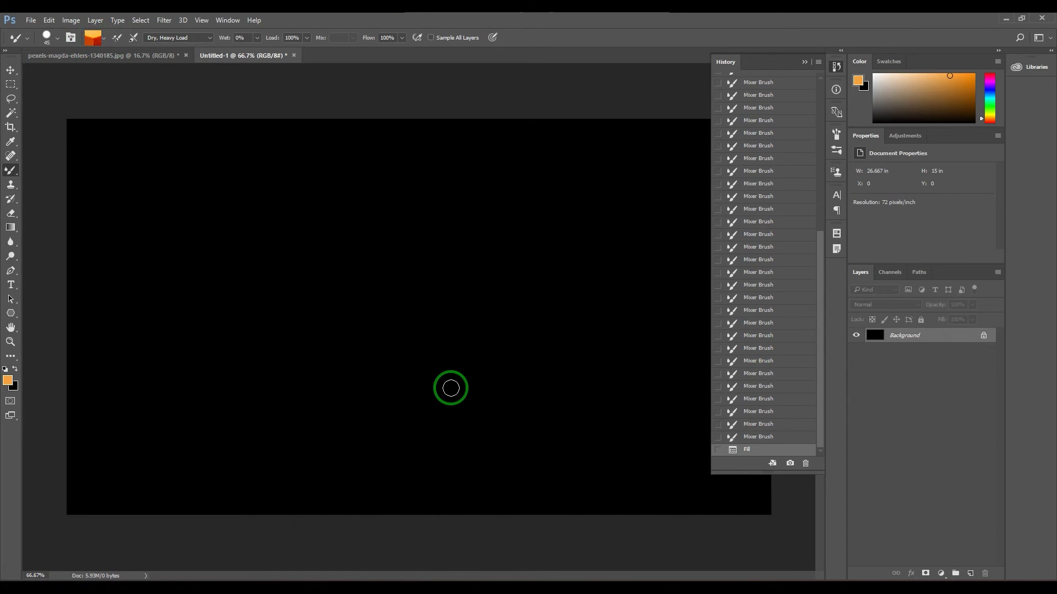
{"action": "key", "text": "bracketleft"}
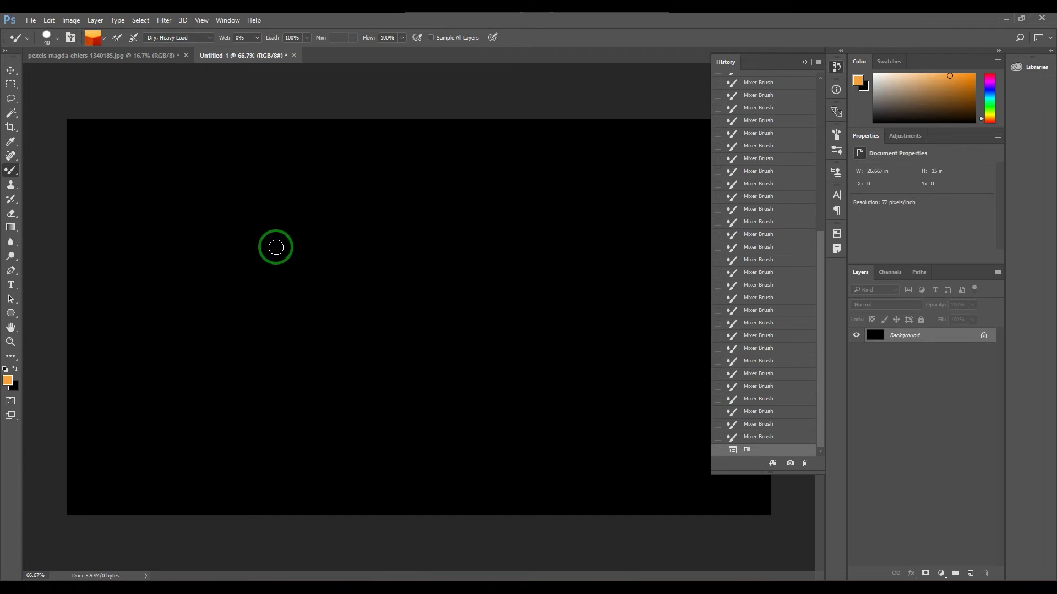
{"action": "left_click", "coordinate": [807, 63]}
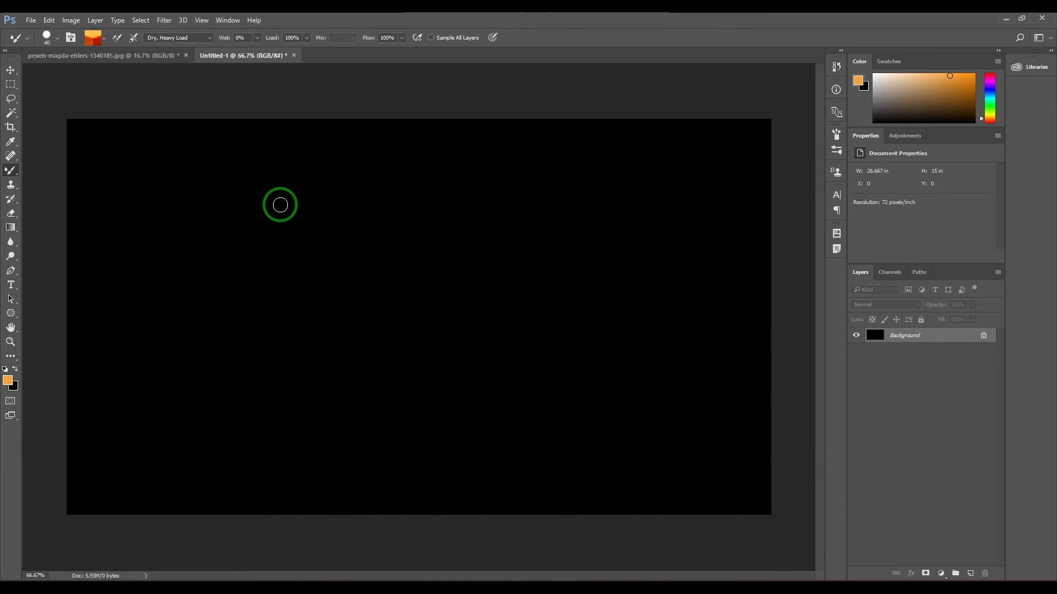
Handwrite the title's first word across the upper part of the black canvas with the sampled orange paint.
{"action": "left_click_drag", "start_coordinate": [275, 179], "coordinate": [246, 245]}
{"action": "mouse_move", "coordinate": [241, 189]}
{"action": "left_mouse_down"}
{"action": "mouse_move", "coordinate": [229, 217]}
{"action": "mouse_move", "coordinate": [331, 241]}
{"action": "mouse_move", "coordinate": [416, 232]}
{"action": "left_mouse_up"}
{"action": "left_click_drag", "start_coordinate": [420, 180], "coordinate": [440, 177]}
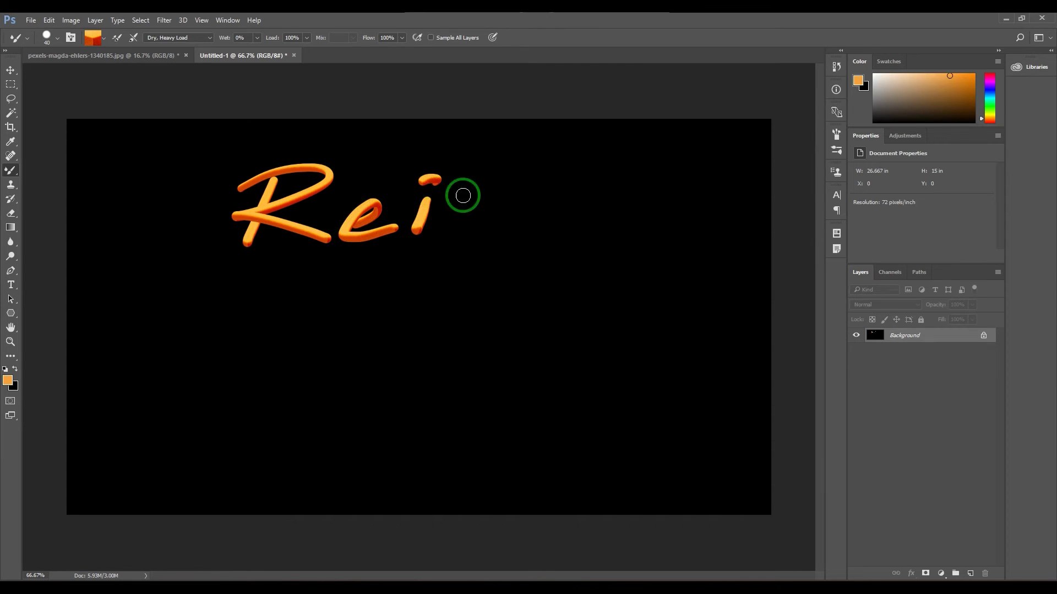
{"action": "left_click_drag", "start_coordinate": [447, 244], "coordinate": [496, 237]}
{"action": "left_click_drag", "start_coordinate": [511, 177], "coordinate": [517, 191]}
{"action": "left_click_drag", "start_coordinate": [588, 187], "coordinate": [564, 234]}
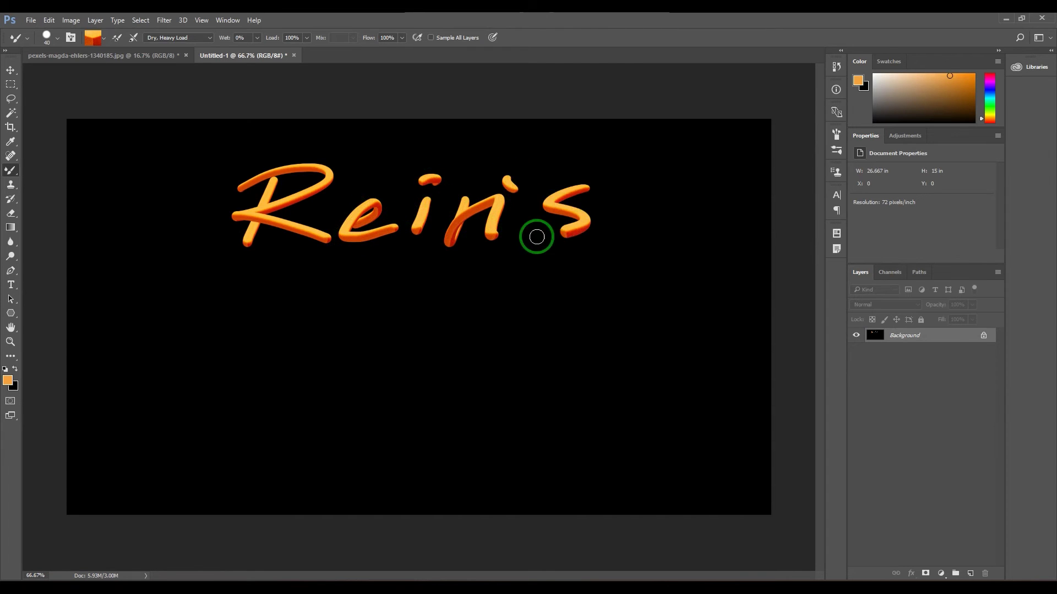
Handwrite a second word, starting with "Acad", across the lower part of the black canvas in the same orange paint.
{"action": "left_click_drag", "start_coordinate": [154, 397], "coordinate": [198, 400]}
{"action": "mouse_move", "coordinate": [131, 377]}
{"action": "left_mouse_down"}
{"action": "mouse_move", "coordinate": [213, 360]}
{"action": "mouse_move", "coordinate": [275, 392]}
{"action": "left_mouse_up"}
{"action": "mouse_move", "coordinate": [344, 360]}
{"action": "left_mouse_down"}
{"action": "mouse_move", "coordinate": [311, 378]}
{"action": "mouse_move", "coordinate": [344, 380]}
{"action": "left_mouse_up"}
{"action": "left_click_drag", "start_coordinate": [346, 358], "coordinate": [344, 388]}
{"action": "left_click_drag", "start_coordinate": [406, 359], "coordinate": [388, 390]}
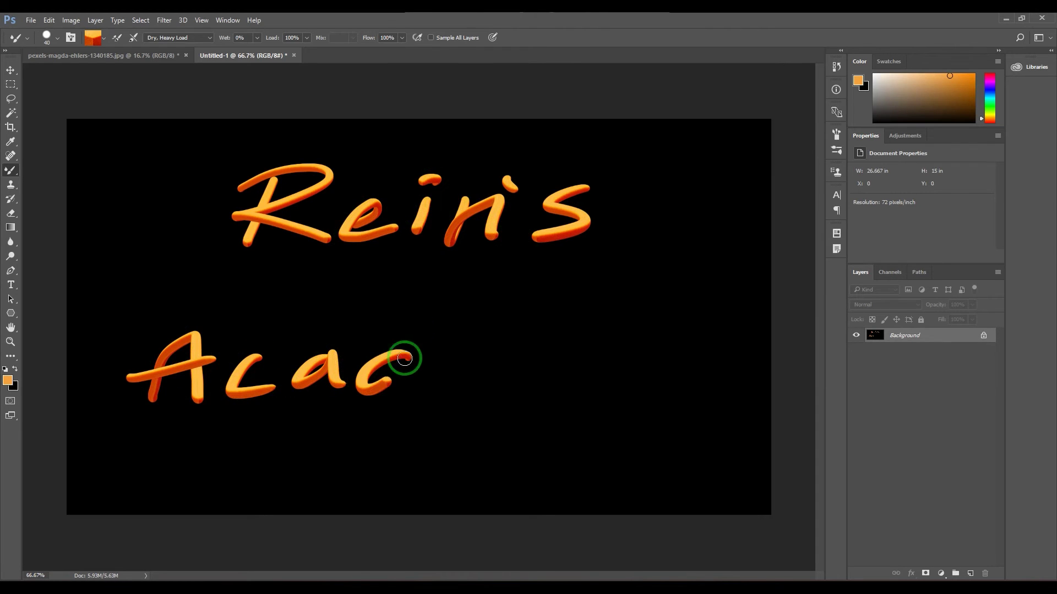
{"action": "mouse_move", "coordinate": [423, 314]}
{"action": "left_mouse_down"}
{"action": "mouse_move", "coordinate": [414, 392]}
{"action": "mouse_move", "coordinate": [460, 373]}
{"action": "mouse_move", "coordinate": [473, 392]}
{"action": "left_mouse_up"}
{"action": "mouse_move", "coordinate": [487, 381]}
{"action": "left_mouse_down"}
{"action": "mouse_move", "coordinate": [496, 361]}
{"action": "mouse_move", "coordinate": [561, 369]}
{"action": "mouse_move", "coordinate": [618, 328]}
{"action": "mouse_move", "coordinate": [557, 417]}
{"action": "left_mouse_up"}
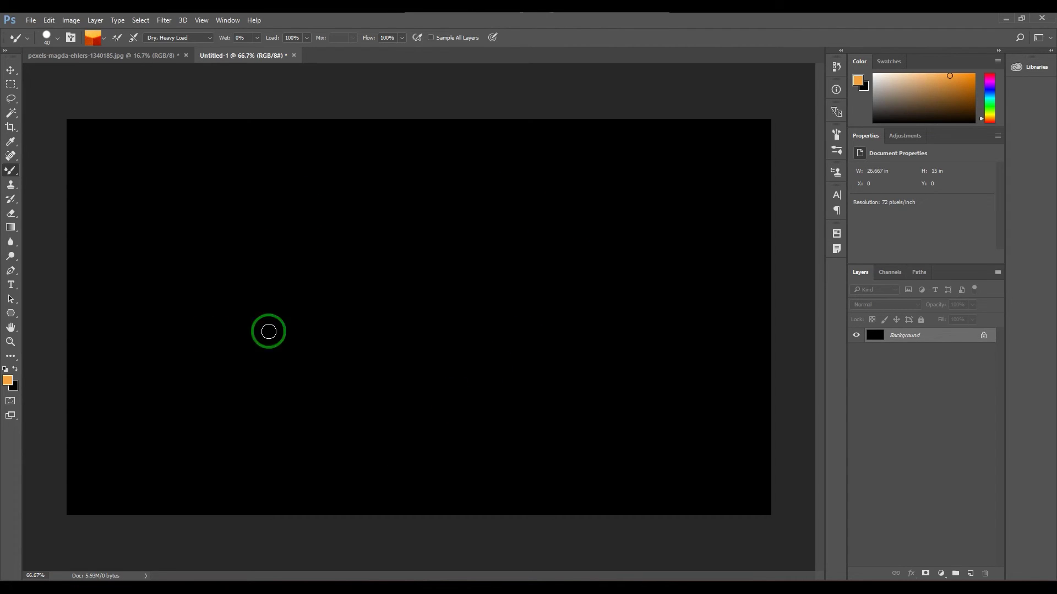
Draw an open curved path with two large loops across the black canvas using the Pen tool.
{"action": "left_click", "coordinate": [12, 299]}
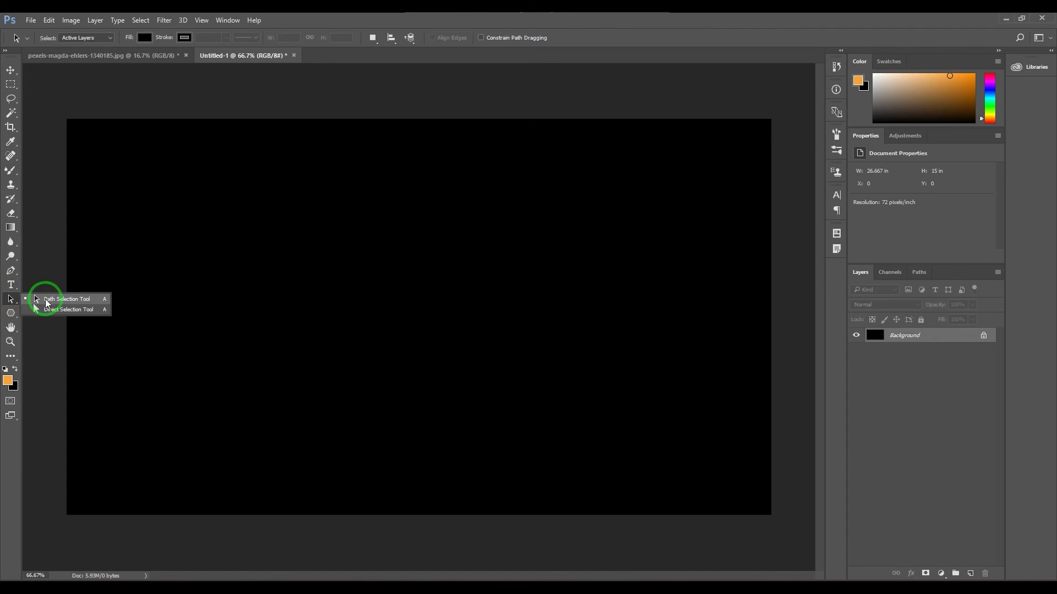
{"action": "left_click", "coordinate": [11, 270]}
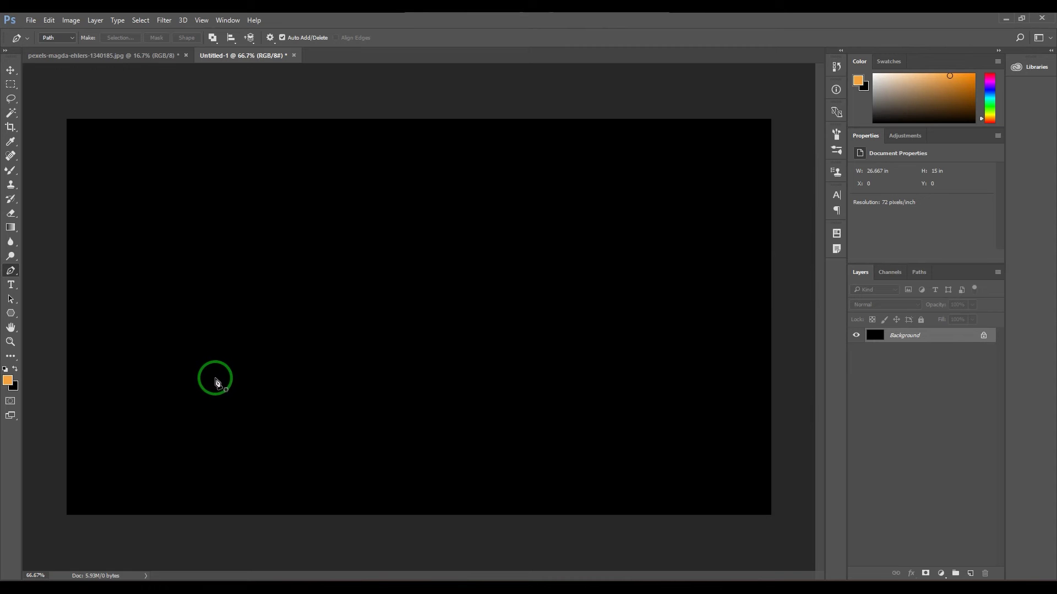
{"action": "left_click", "coordinate": [222, 380]}
{"action": "left_click_drag", "start_coordinate": [443, 270], "coordinate": [424, 181]}
{"action": "left_click_drag", "start_coordinate": [280, 215], "coordinate": [254, 263]}
{"action": "left_click_drag", "start_coordinate": [551, 327], "coordinate": [731, 250]}
{"action": "left_click_drag", "start_coordinate": [658, 156], "coordinate": [555, 128]}
{"action": "left_click_drag", "start_coordinate": [623, 378], "coordinate": [776, 412]}
Reshape the curves at the right loop's upper anchor and the left loop's right anchor with the Convert Point tool.
{"action": "right_click", "coordinate": [11, 271]}
{"action": "left_click", "coordinate": [44, 319]}
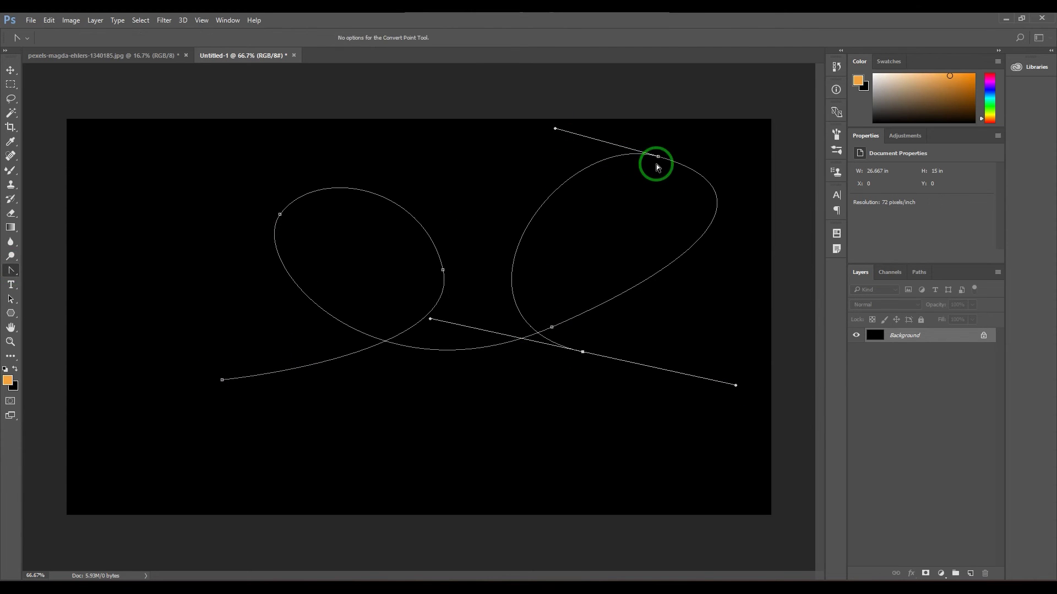
{"action": "left_click_drag", "start_coordinate": [657, 163], "coordinate": [744, 177]}
{"action": "left_click_drag", "start_coordinate": [443, 270], "coordinate": [467, 353]}
{"action": "left_click_drag", "start_coordinate": [425, 177], "coordinate": [420, 134]}
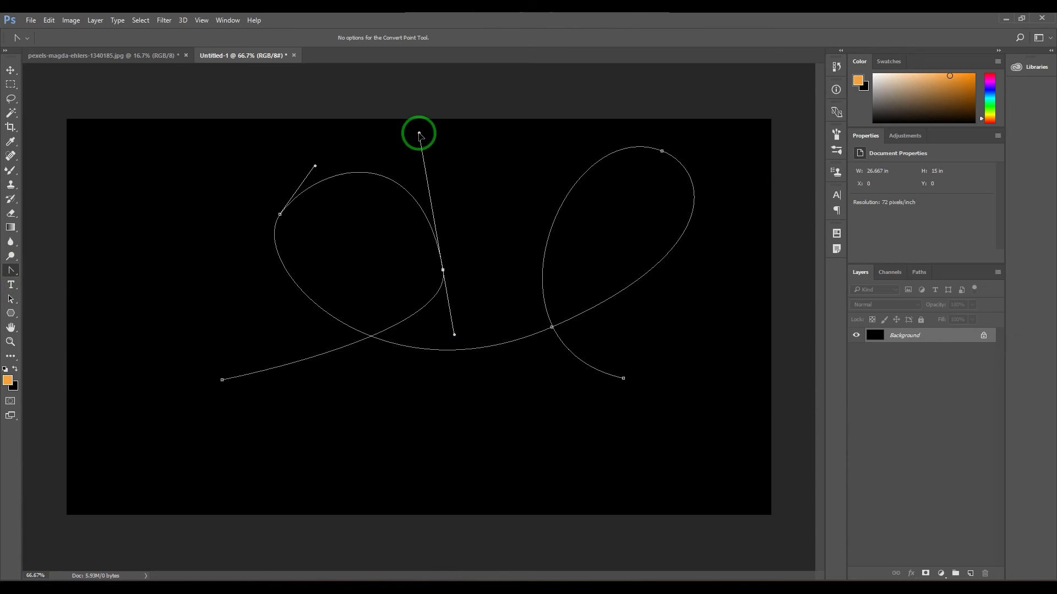
Shift the path's start point and the left loop's outer anchor outward to smooth the curve, and return to the Pen tool.
{"action": "left_click_drag", "start_coordinate": [222, 380], "coordinate": [412, 419]}
{"action": "left_click_drag", "start_coordinate": [280, 214], "coordinate": [254, 297]}
{"action": "right_click", "coordinate": [10, 270]}
{"action": "left_click", "coordinate": [44, 270]}
{"action": "right_click", "coordinate": [11, 271]}
{"action": "left_click", "coordinate": [44, 319]}
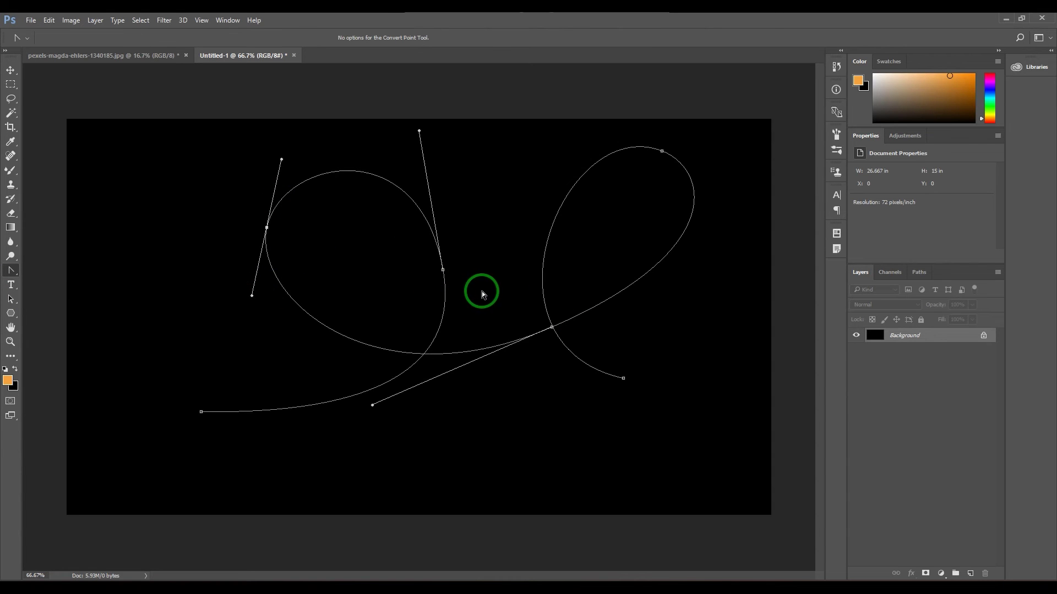
{"action": "left_click_drag", "start_coordinate": [12, 275], "coordinate": [64, 273]}
{"action": "right_click", "coordinate": [389, 281]}
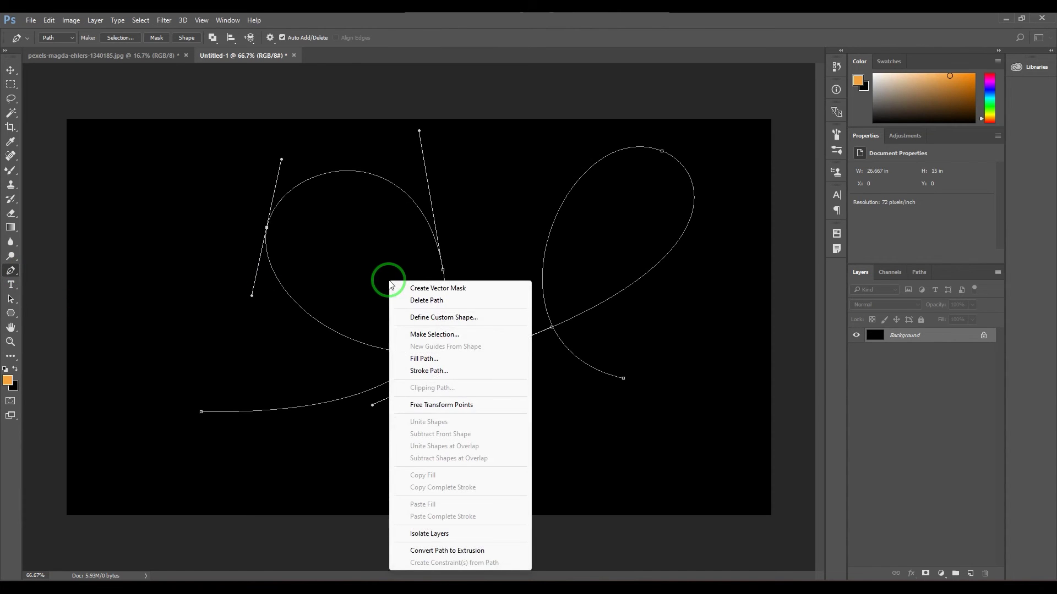
{"action": "left_click", "coordinate": [467, 358]}
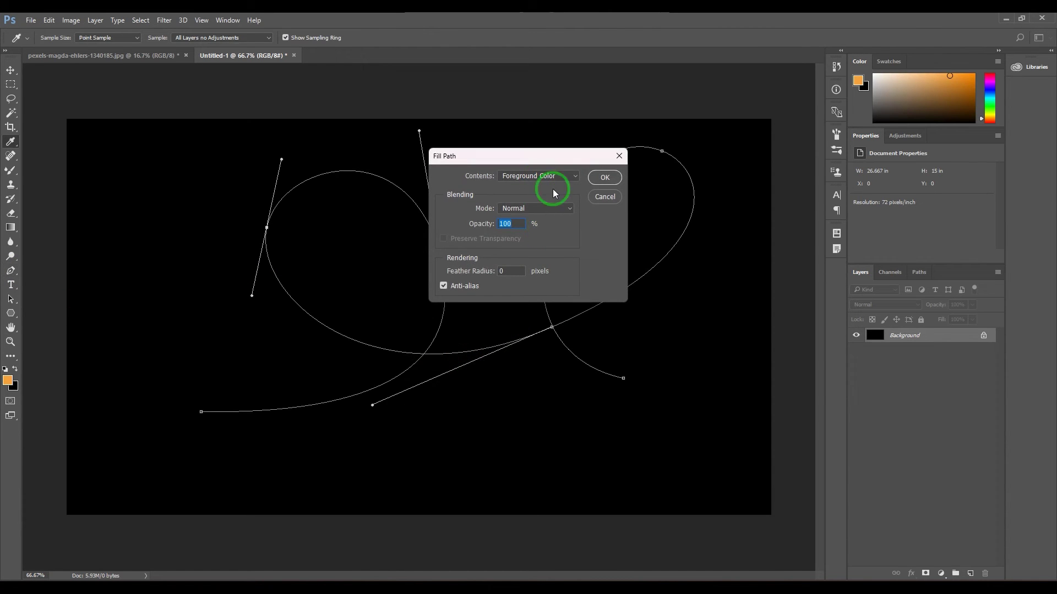
{"action": "left_click", "coordinate": [611, 197]}
Stroke the looping path with the Mixer Brush Tool to paint it in the sampled orange colours.
{"action": "right_click", "coordinate": [337, 240]}
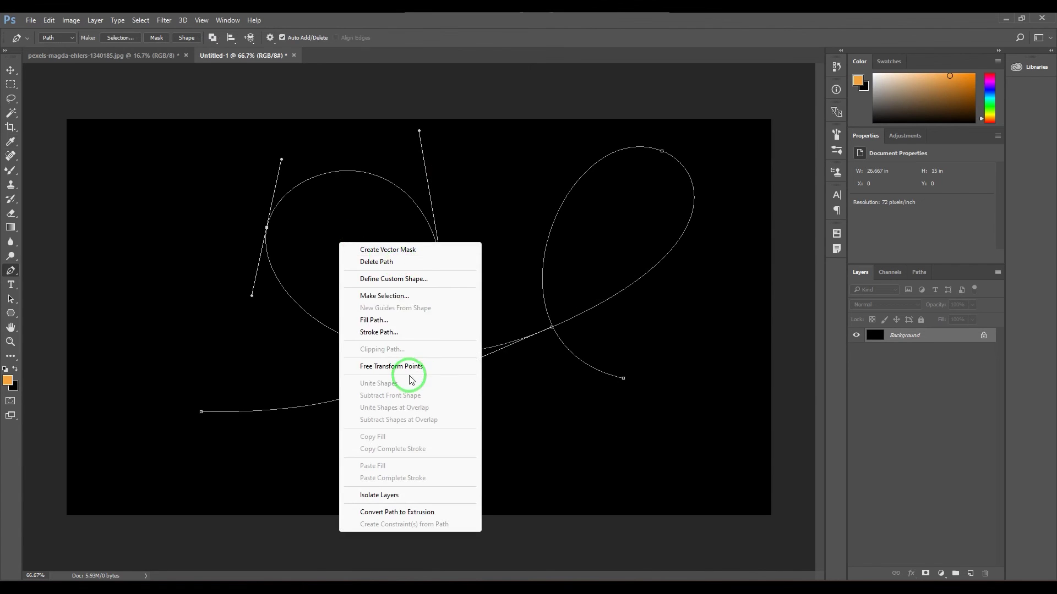
{"action": "left_click", "coordinate": [379, 330]}
{"action": "left_click", "coordinate": [537, 206]}
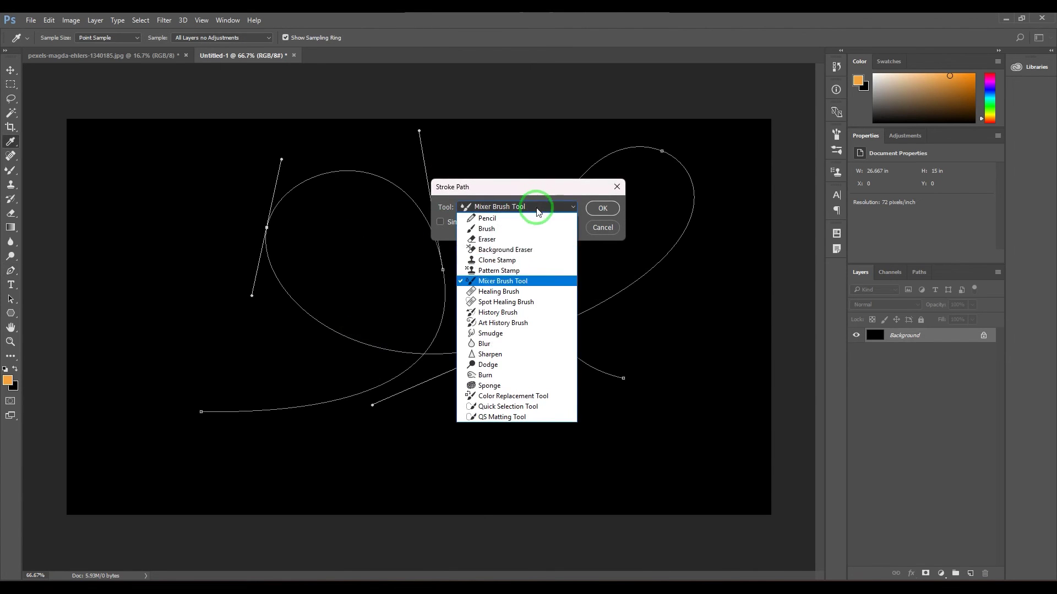
{"action": "left_click", "coordinate": [504, 281]}
{"action": "left_click", "coordinate": [602, 209]}
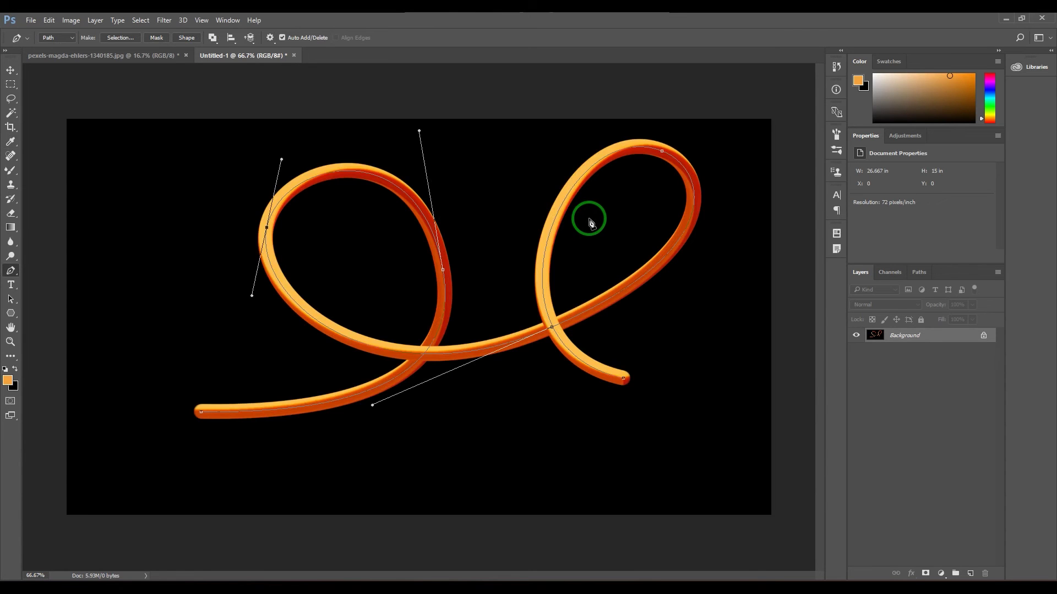
Delete the looping work path.
{"action": "left_click", "coordinate": [11, 72]}
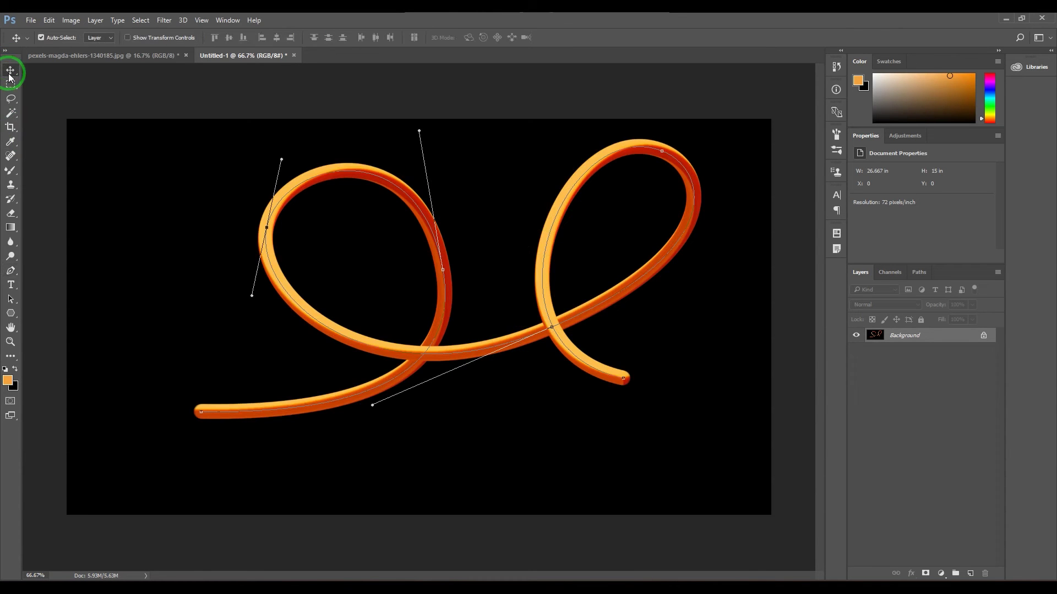
{"action": "left_click", "coordinate": [918, 272]}
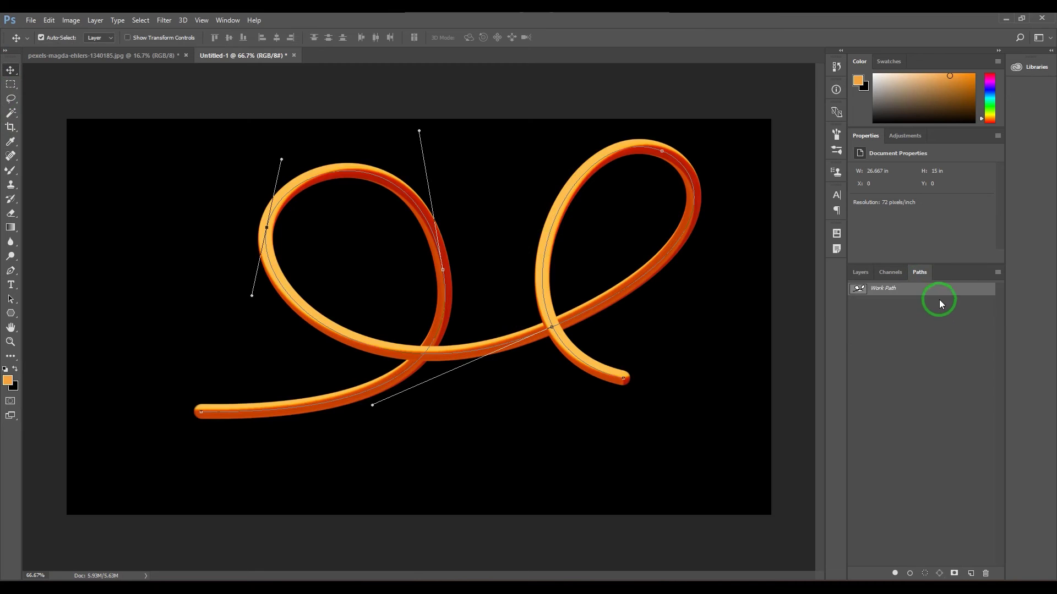
{"action": "left_click_drag", "start_coordinate": [939, 297], "coordinate": [986, 573]}
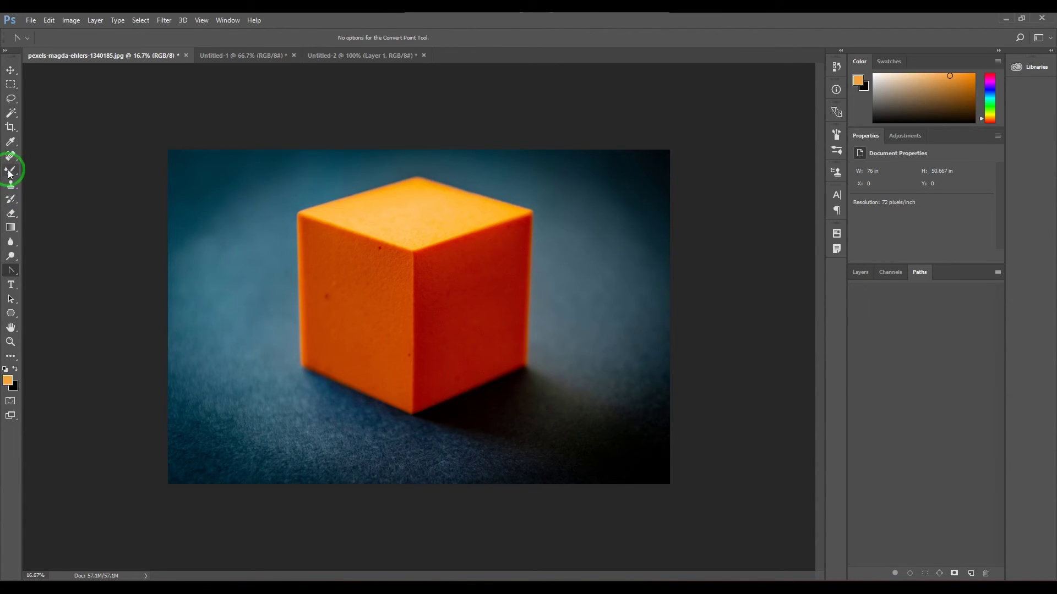
Select the Mixer Brush Tool on the cube photo and try a stroke in the Untitled-2 lettering document, undoing it.
{"action": "mouse_move", "coordinate": [9, 174]}
{"action": "left_mouse_down"}
{"action": "mouse_move", "coordinate": [70, 208]}
{"action": "mouse_move", "coordinate": [79, 202]}
{"action": "left_mouse_up"}
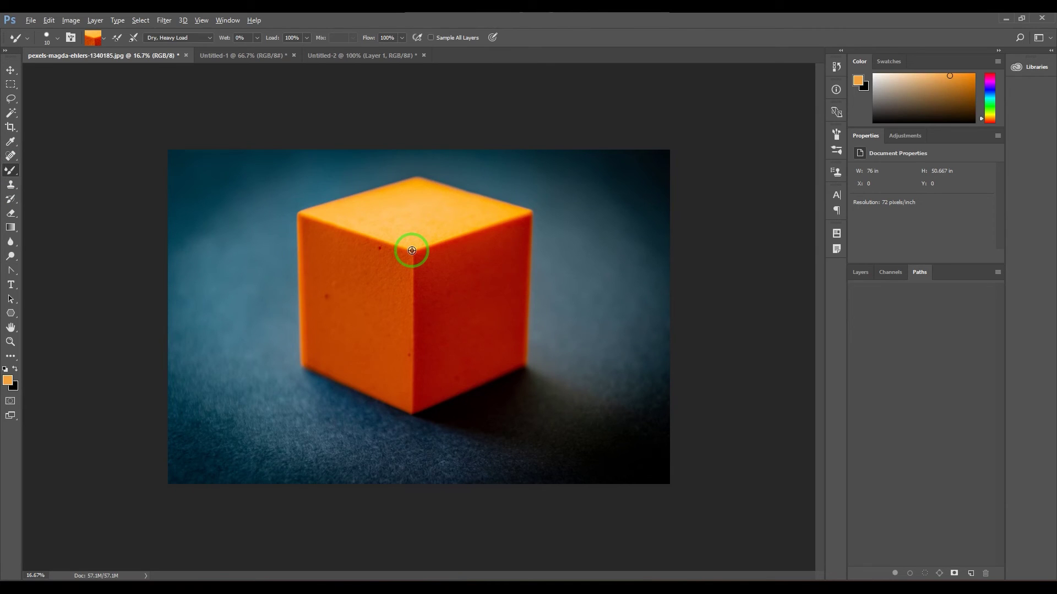
{"action": "left_click", "coordinate": [372, 55]}
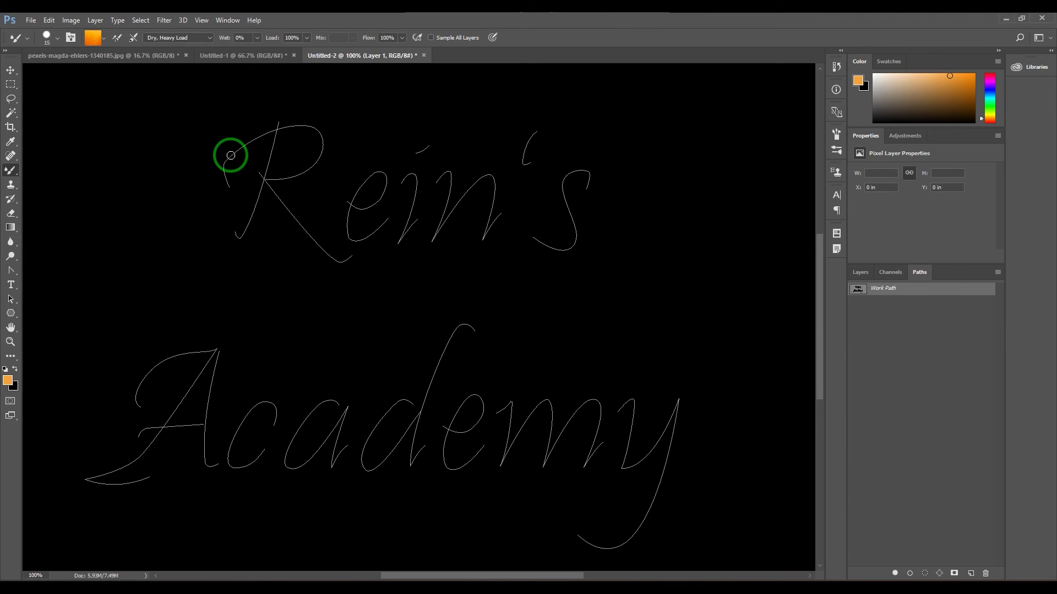
{"action": "mouse_move", "coordinate": [711, 156]}
{"action": "left_mouse_down"}
{"action": "mouse_move", "coordinate": [667, 161]}
{"action": "mouse_move", "coordinate": [626, 255]}
{"action": "mouse_move", "coordinate": [646, 349]}
{"action": "left_mouse_up"}
{"action": "key", "text": "ctrl+z"}
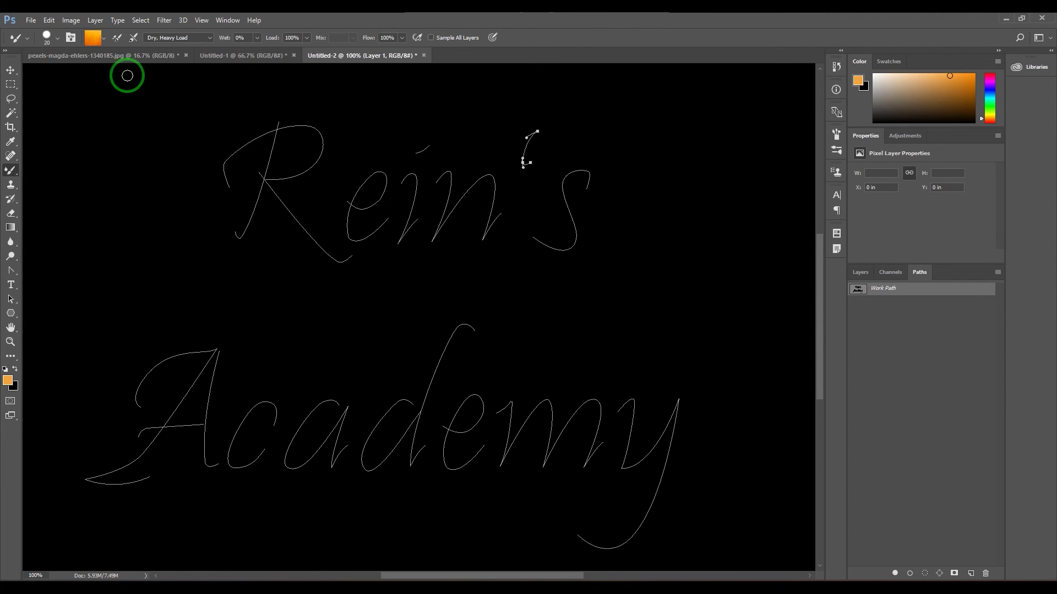
Set the Mixer Brush to load and clean after each stroke, using the Dry, Heavy Load preset.
{"action": "left_click", "coordinate": [104, 38]}
{"action": "left_click", "coordinate": [113, 65]}
{"action": "left_click", "coordinate": [134, 37]}
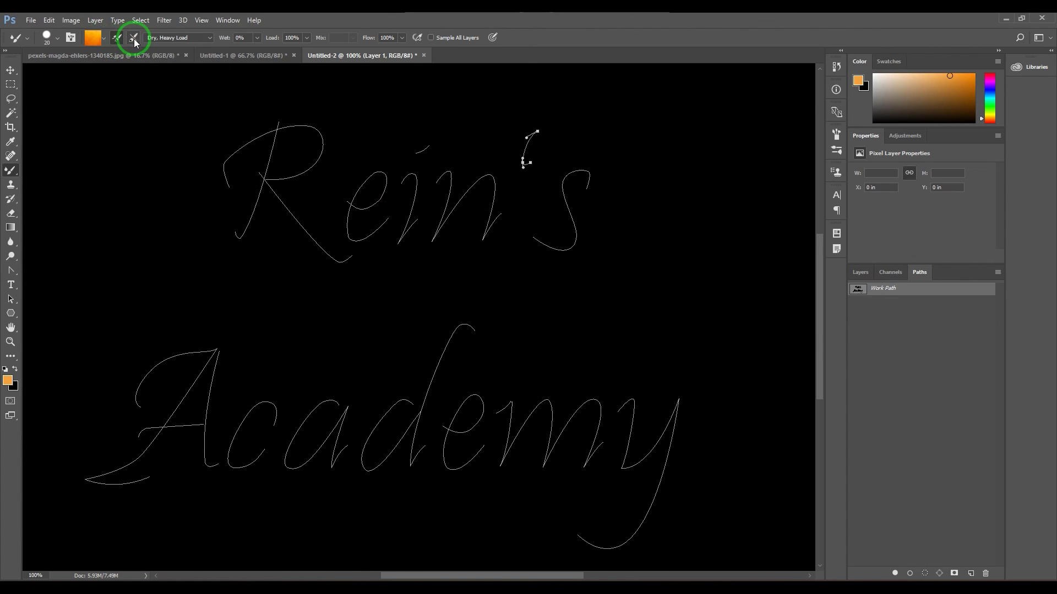
{"action": "left_click", "coordinate": [150, 43]}
{"action": "left_click", "coordinate": [168, 73]}
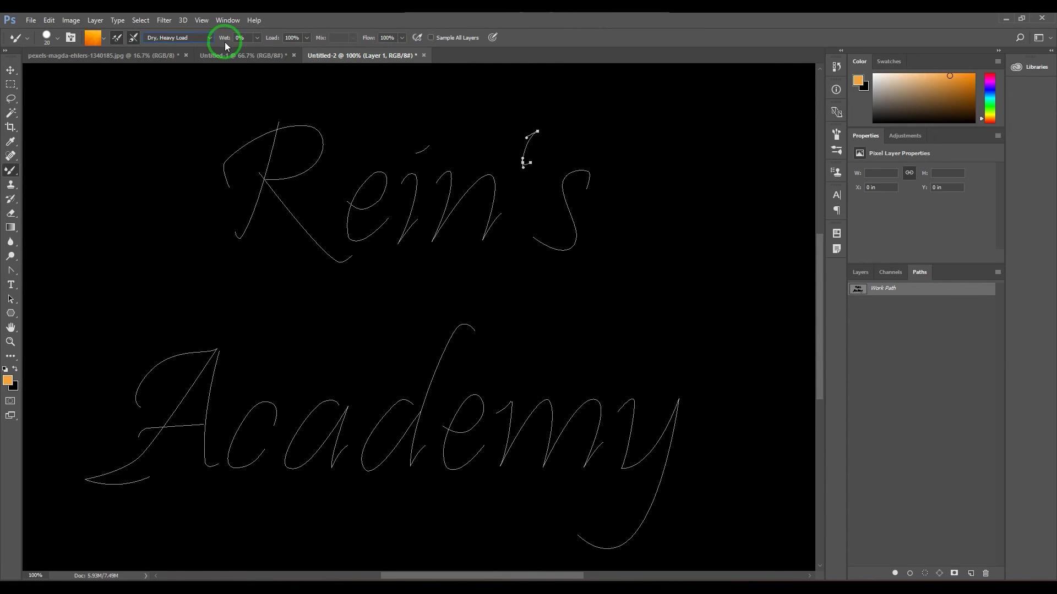
Clean the Mixer Brush to remove its loaded paint.
{"action": "left_click", "coordinate": [101, 38]}
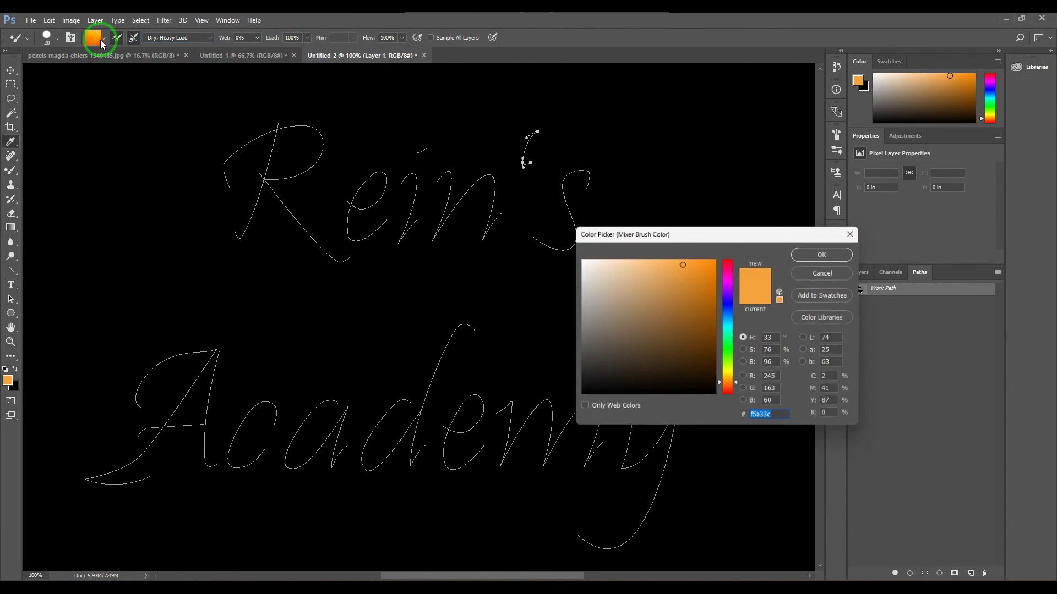
{"action": "left_click", "coordinate": [814, 267]}
{"action": "left_click", "coordinate": [103, 39]}
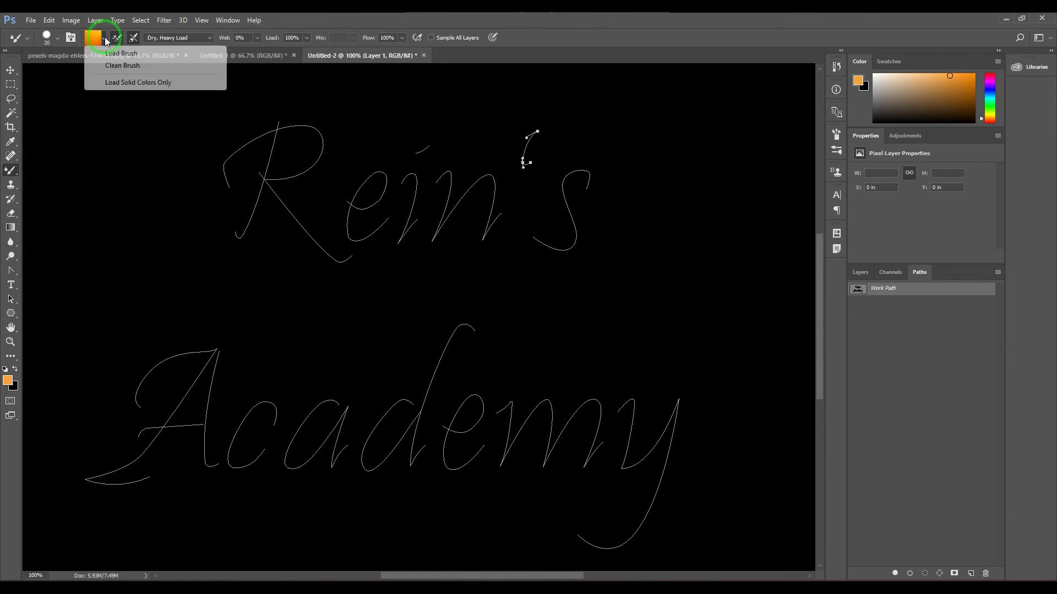
{"action": "left_click", "coordinate": [108, 62]}
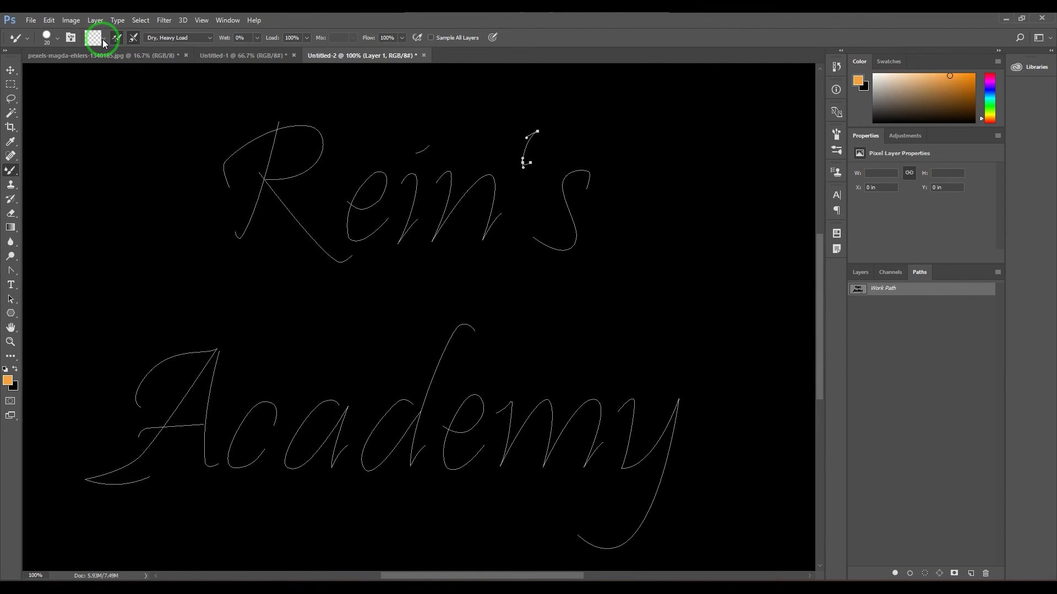
Load the brush from the orange cube at size 1000, and test it at size 20 in Untitled-2, undoing the trial stroke.
{"action": "left_click", "coordinate": [98, 56]}
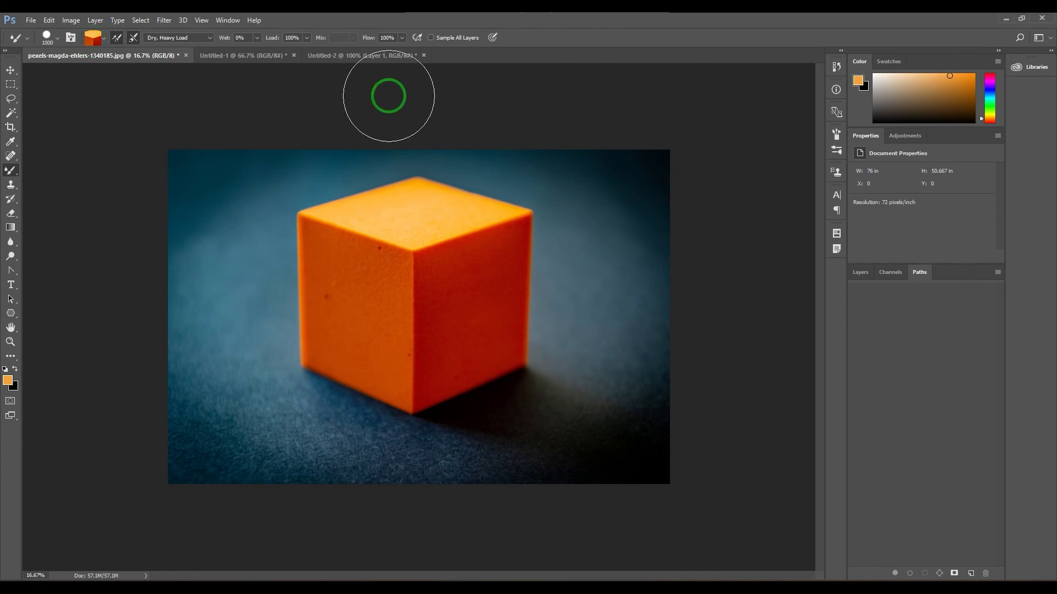
{"action": "left_click", "coordinate": [361, 55]}
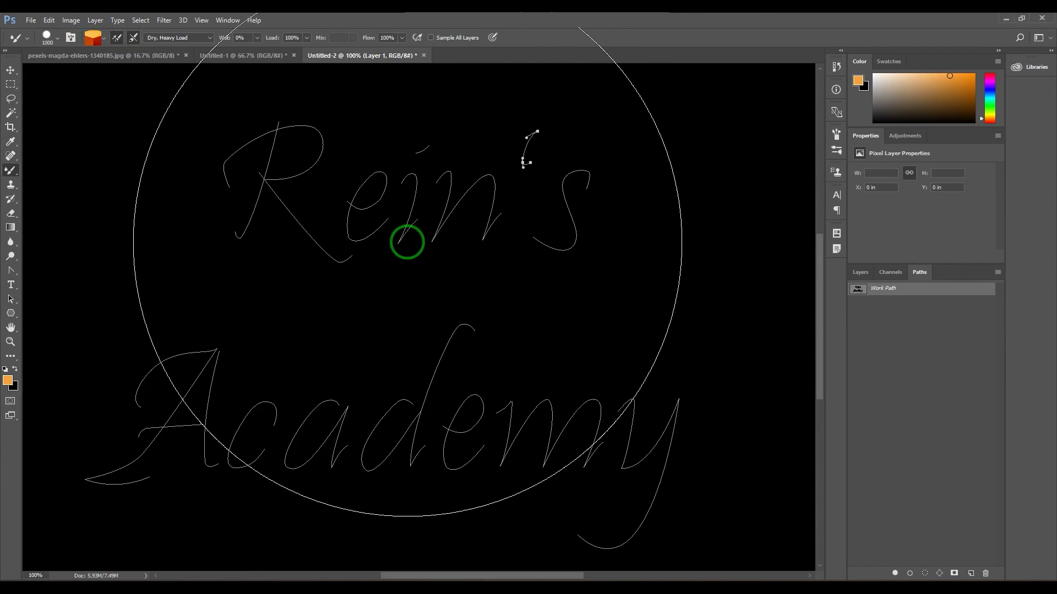
{"action": "key", "text": "bracketleft"}
{"action": "key", "text": "bracketleft"}
{"action": "key", "text": "bracketleft"}
{"action": "key", "text": "bracketleft"}
{"action": "key", "text": "bracketleft"}
{"action": "key", "text": "bracketleft"}
{"action": "key", "text": "bracketleft"}
{"action": "key", "text": "bracketleft"}
{"action": "key", "text": "bracketleft"}
{"action": "key", "text": "bracketleft"}
{"action": "key", "text": "bracketleft"}
{"action": "key", "text": "bracketleft"}
{"action": "key", "text": "bracketleft"}
{"action": "key", "text": "bracketleft"}
{"action": "key", "text": "bracketleft"}
{"action": "key", "text": "bracketleft"}
{"action": "key", "text": "bracketleft"}
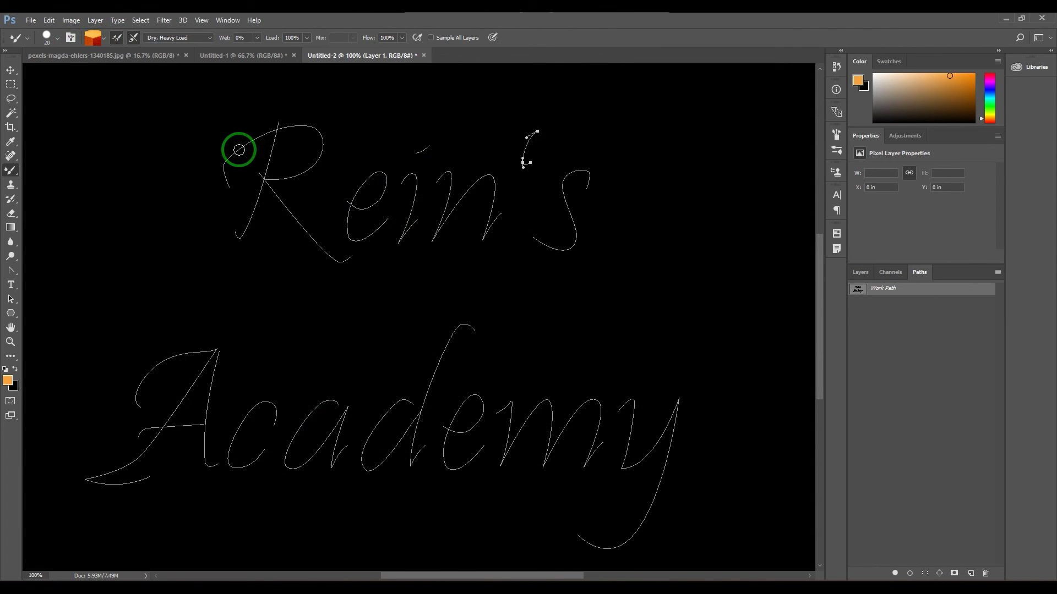
{"action": "mouse_move", "coordinate": [678, 180]}
{"action": "left_mouse_down"}
{"action": "mouse_move", "coordinate": [660, 186]}
{"action": "mouse_move", "coordinate": [585, 316]}
{"action": "mouse_move", "coordinate": [592, 335]}
{"action": "left_mouse_up"}
{"action": "key", "text": "ctrl+z"}
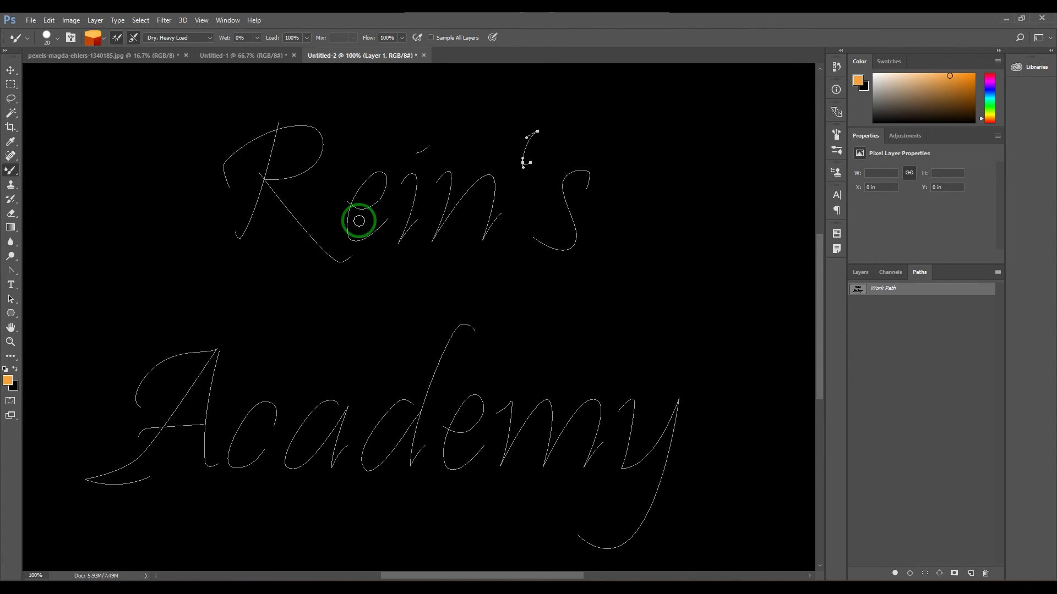
Stroke the "Rein's Academy" lettering path on Layer 1 with the Mixer Brush Tool.
{"action": "key", "text": "p"}
{"action": "left_click", "coordinate": [860, 271]}
{"action": "left_click", "coordinate": [919, 272]}
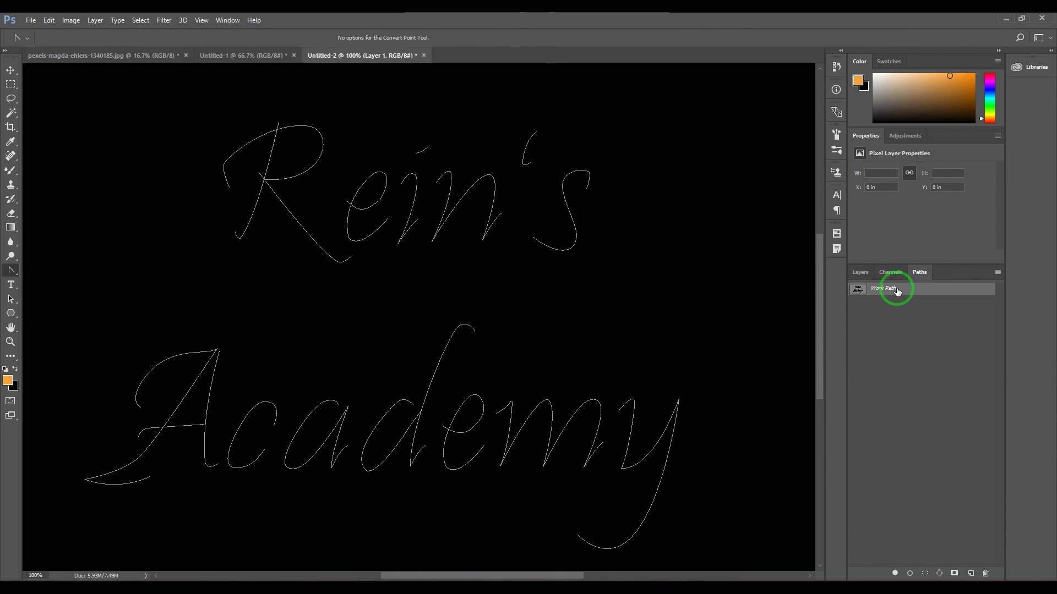
{"action": "left_click", "coordinate": [862, 275]}
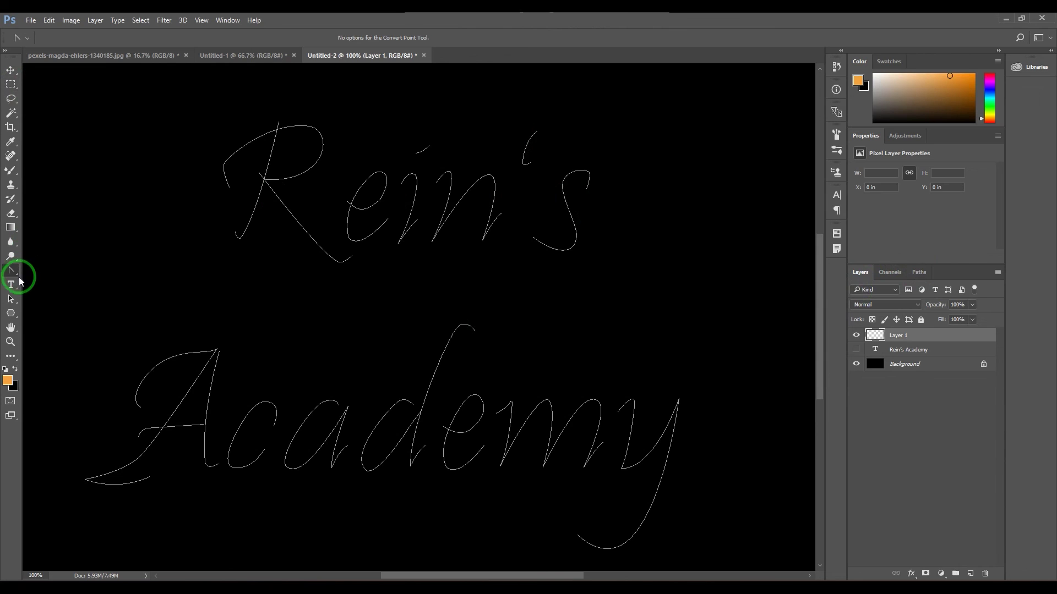
{"action": "right_click", "coordinate": [10, 274]}
{"action": "left_click", "coordinate": [41, 271]}
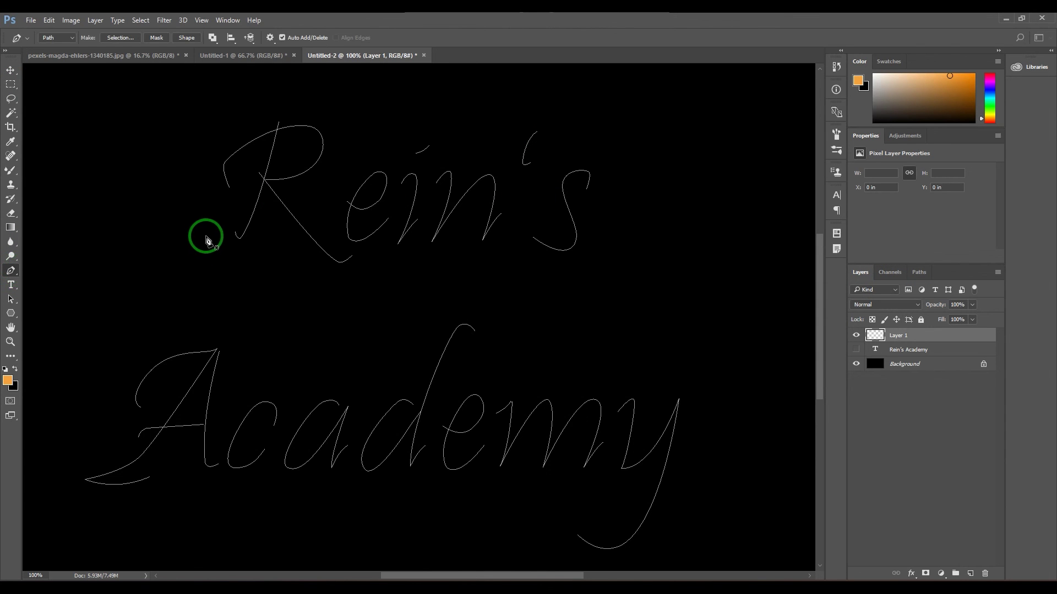
{"action": "right_click", "coordinate": [218, 205]}
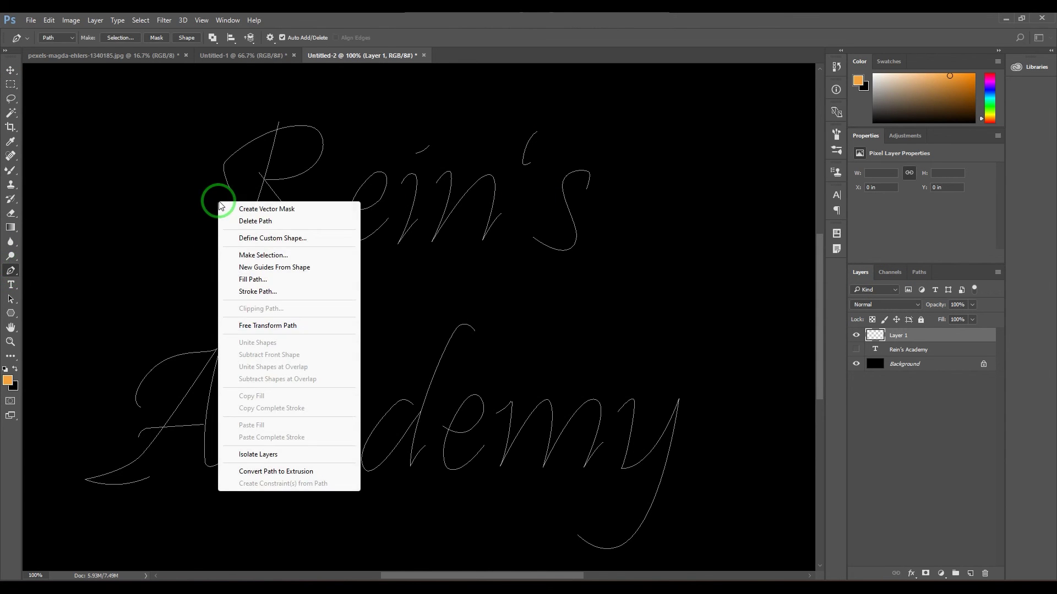
{"action": "left_click", "coordinate": [269, 290]}
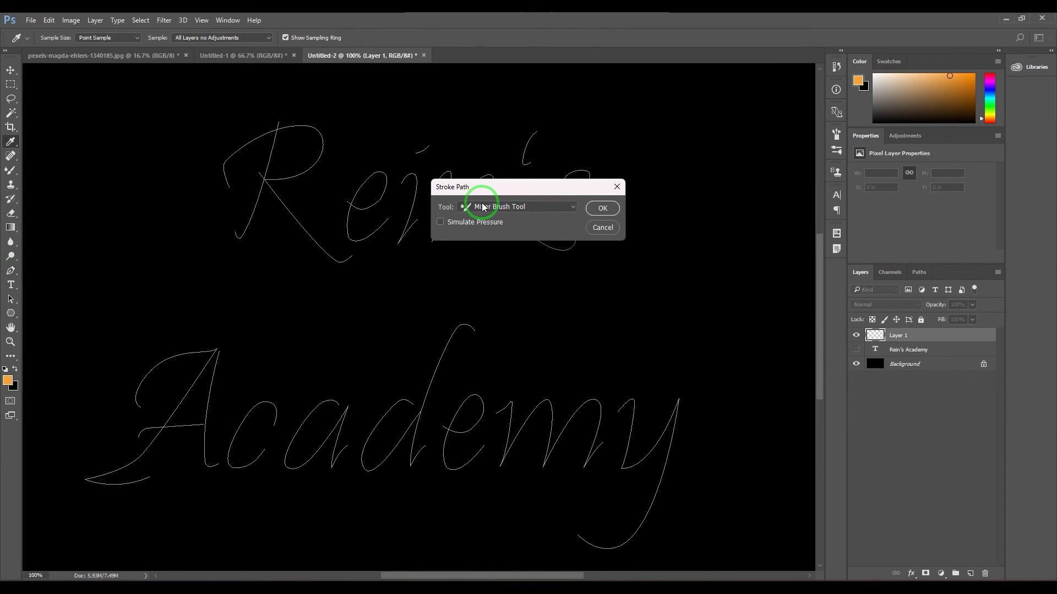
{"action": "left_click", "coordinate": [602, 208]}
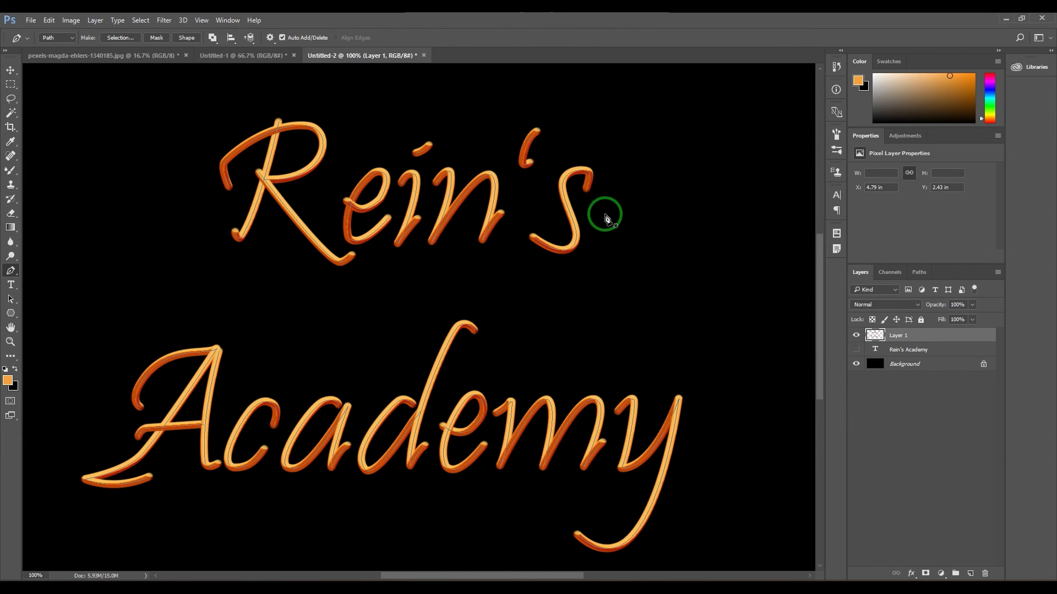
Deselect the lettering's work path so its outline is hidden.
{"action": "left_click", "coordinate": [918, 273]}
{"action": "left_click", "coordinate": [908, 375]}
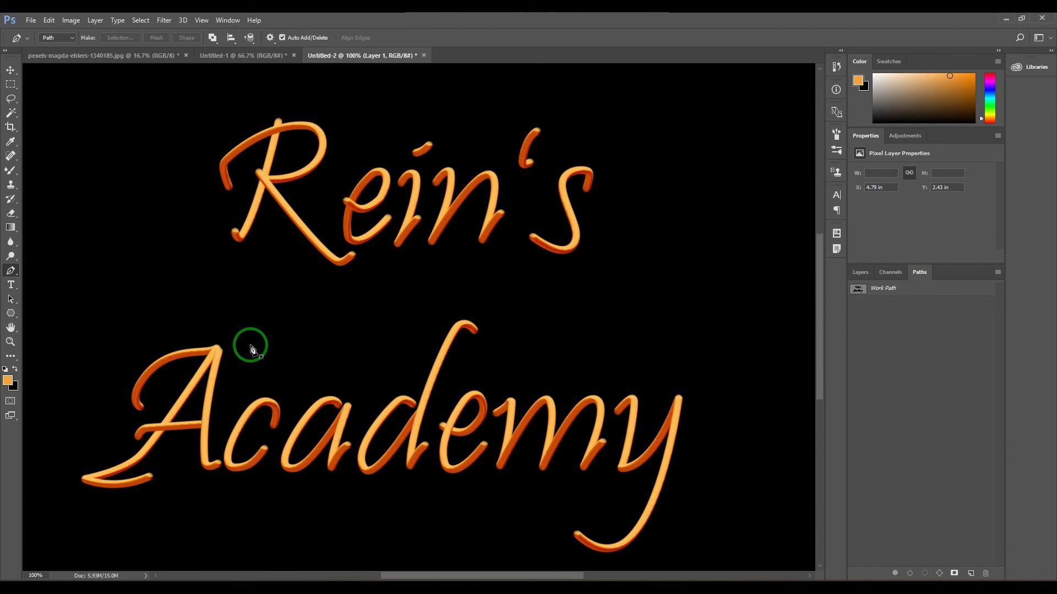
{"action": "key", "text": "ctrl+minus"}
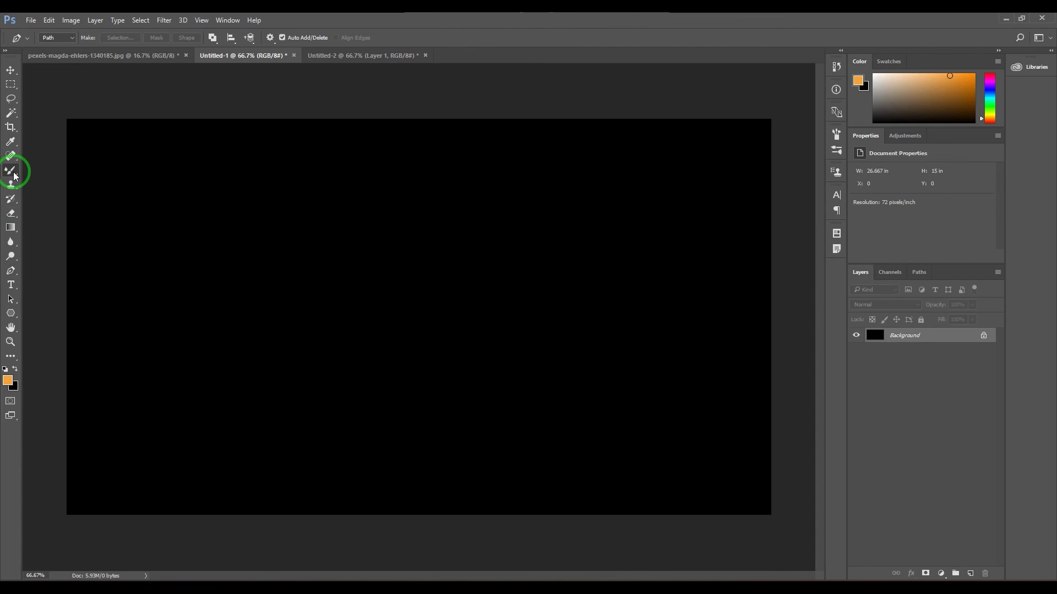
In Untitled-1, paint a flower-like cluster of pink (#ff005a), yellow, orange, green and light-blue dots around a dark-blue centre with the Brush Tool.
{"action": "left_click", "coordinate": [11, 170]}
{"action": "left_click", "coordinate": [48, 172]}
{"action": "left_click", "coordinate": [6, 382]}
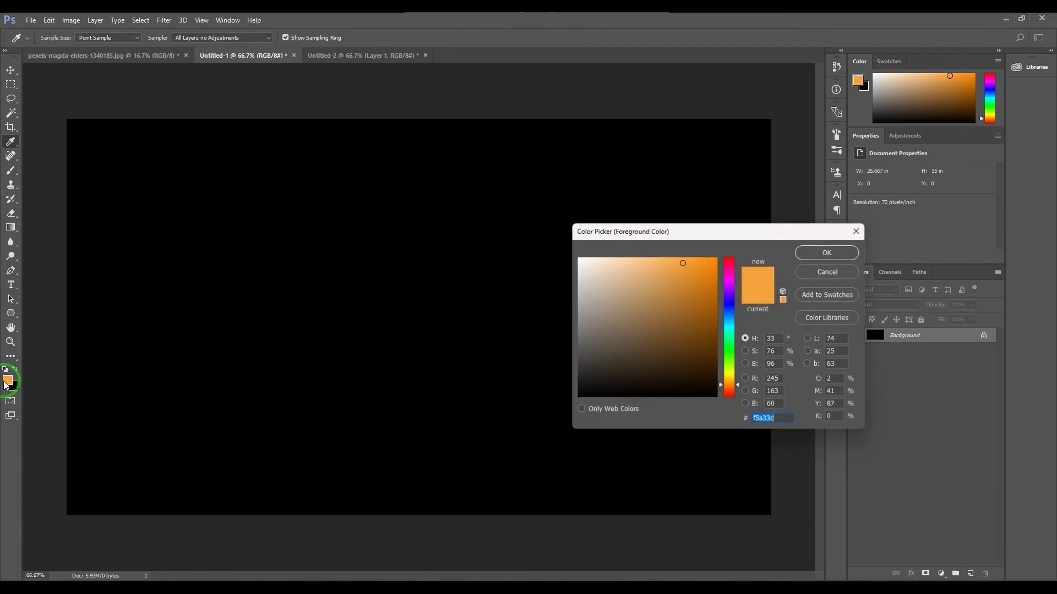
{"action": "mouse_move", "coordinate": [730, 273]}
{"action": "left_mouse_down"}
{"action": "mouse_move", "coordinate": [732, 257]}
{"action": "mouse_move", "coordinate": [732, 267]}
{"action": "left_mouse_up"}
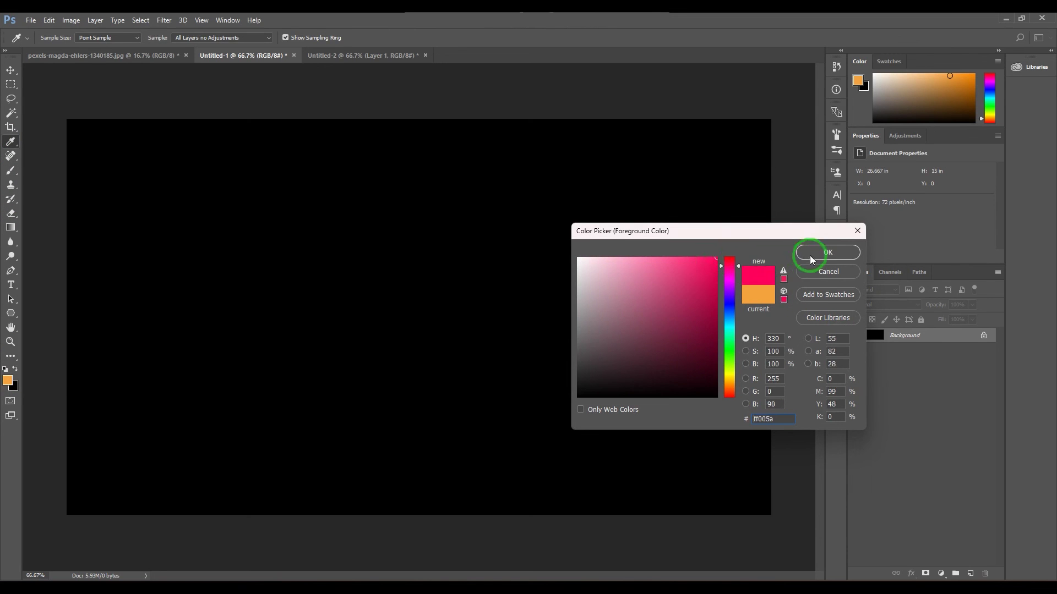
{"action": "left_click", "coordinate": [814, 252]}
{"action": "key", "text": "bracketright"}
{"action": "key", "text": "bracketright"}
{"action": "key", "text": "bracketright"}
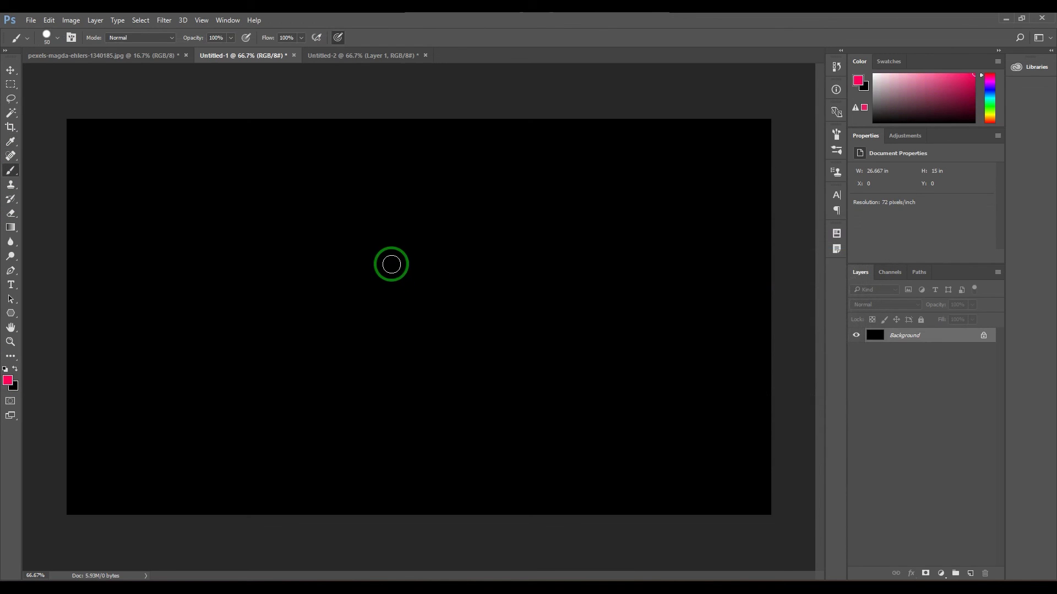
{"action": "left_click", "coordinate": [384, 256]}
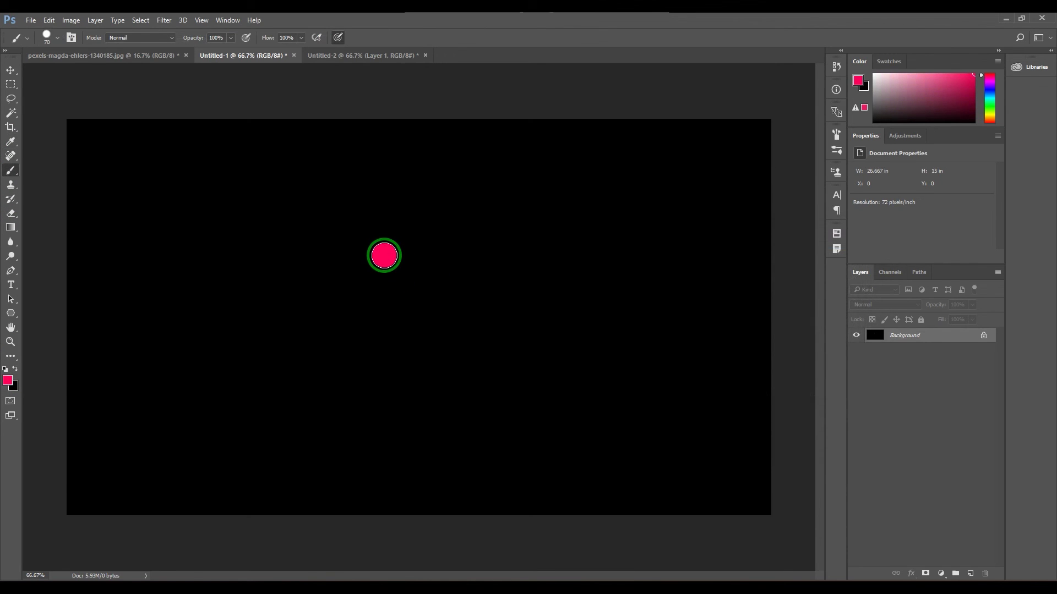
{"action": "left_click", "coordinate": [8, 381]}
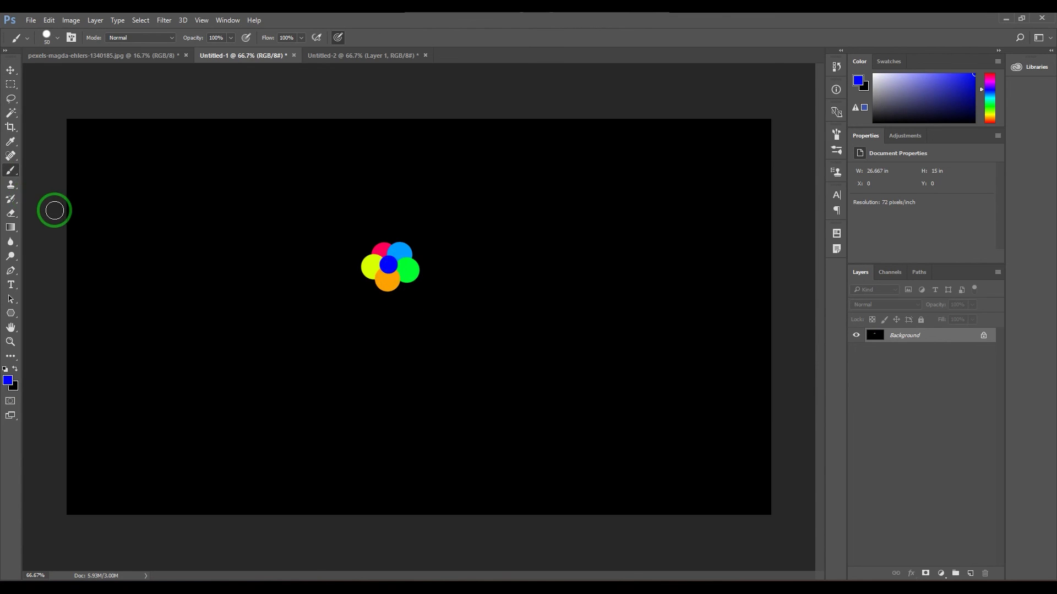
Load the Mixer Brush from the dot cluster at size 100 and paint multicoloured looping strokes across the black canvas.
{"action": "right_click", "coordinate": [11, 176]}
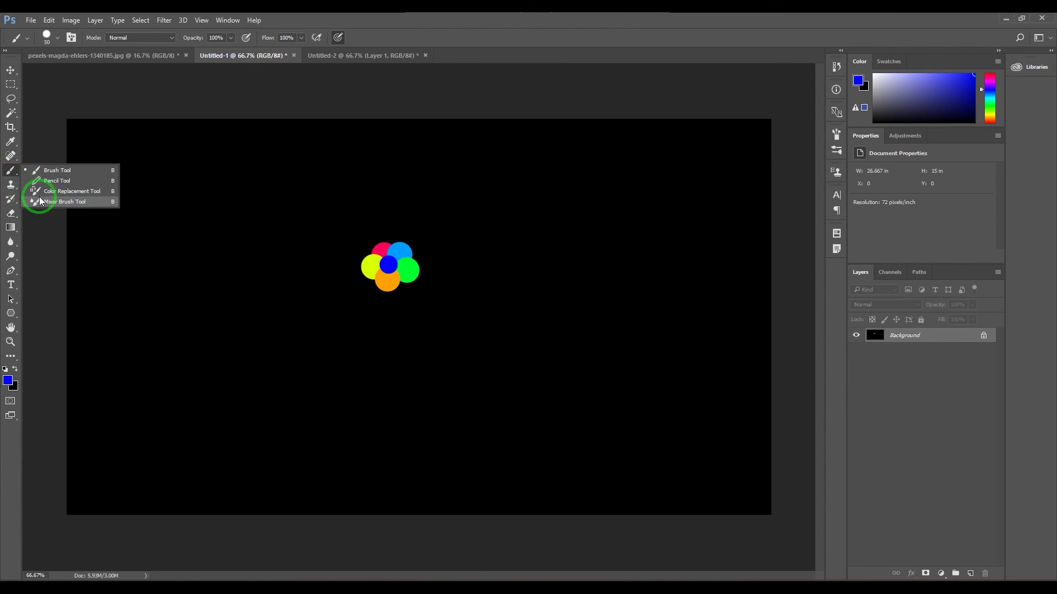
{"action": "left_click", "coordinate": [40, 204]}
{"action": "left_click", "coordinate": [355, 251]}
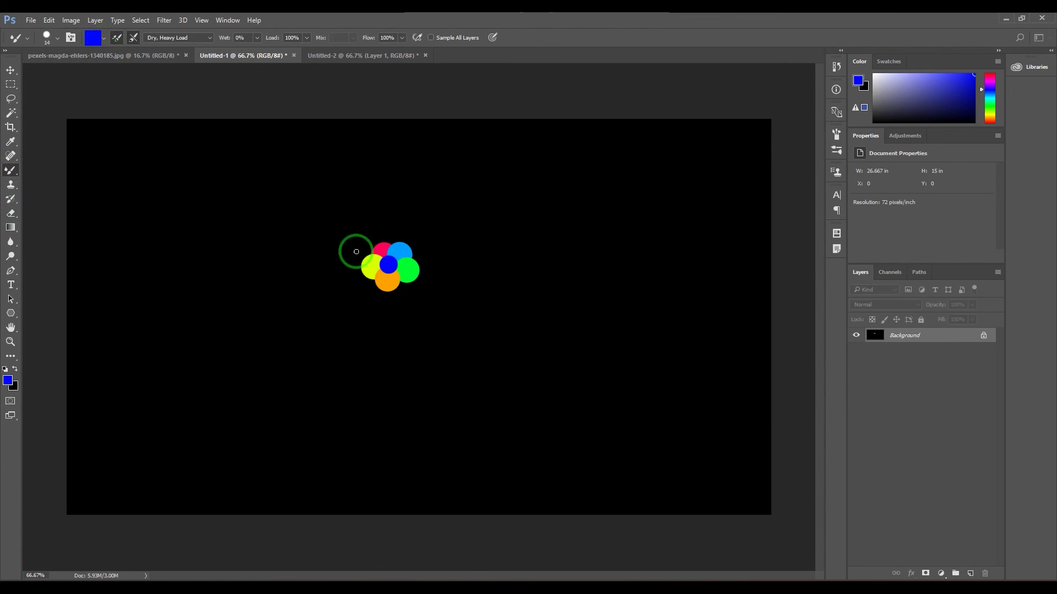
{"action": "left_click_drag", "start_coordinate": [408, 279], "coordinate": [383, 265]}
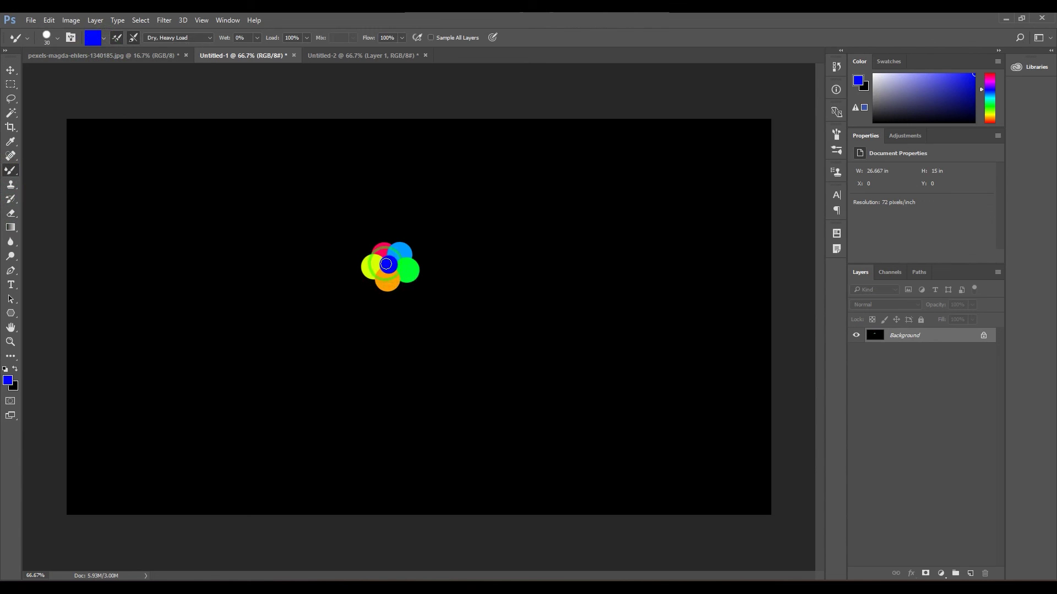
{"action": "key", "text": "bracketright"}
{"action": "key", "text": "bracketright"}
{"action": "key", "text": "bracketright"}
{"action": "key", "text": "bracketright"}
{"action": "key", "text": "bracketright"}
{"action": "key", "text": "bracketright"}
{"action": "mouse_move", "coordinate": [207, 181]}
{"action": "left_mouse_down"}
{"action": "mouse_move", "coordinate": [233, 274]}
{"action": "mouse_move", "coordinate": [242, 244]}
{"action": "mouse_move", "coordinate": [209, 310]}
{"action": "mouse_move", "coordinate": [349, 354]}
{"action": "mouse_move", "coordinate": [298, 341]}
{"action": "mouse_move", "coordinate": [503, 431]}
{"action": "mouse_move", "coordinate": [565, 224]}
{"action": "mouse_move", "coordinate": [406, 209]}
{"action": "left_mouse_up"}
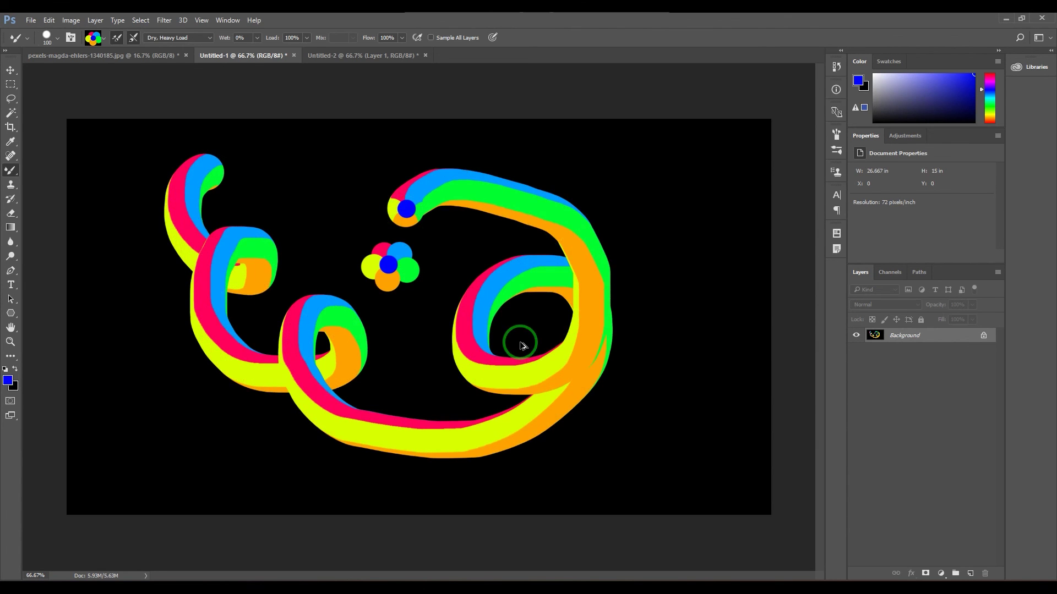
Undo the last brush stroke in Untitled-1, and add a new layer above Layer 1 in Untitled-2.
{"action": "key", "text": "ctrl+z"}
{"action": "left_click", "coordinate": [364, 59]}
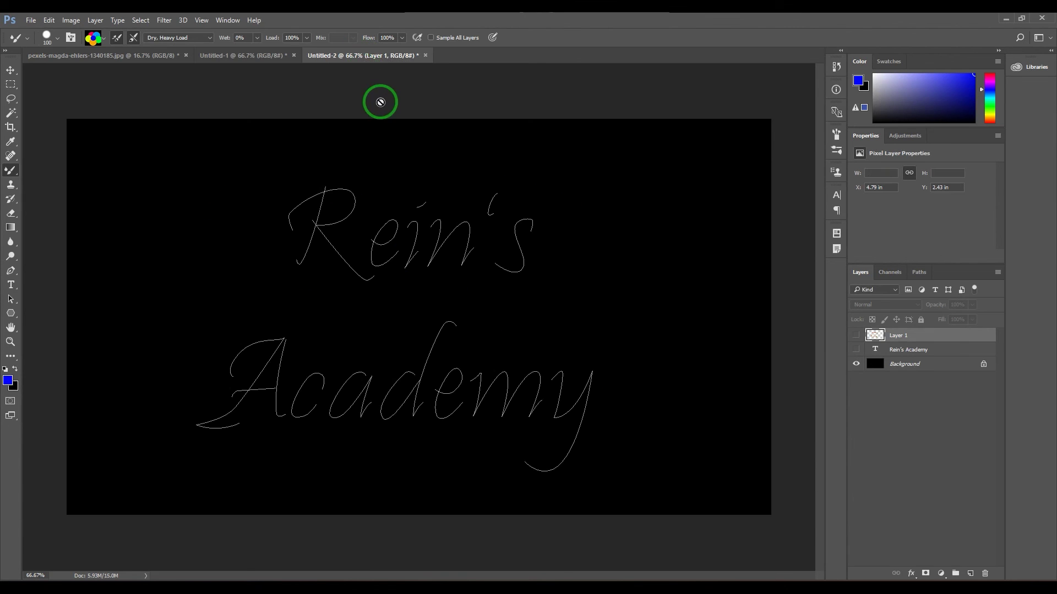
{"action": "left_click", "coordinate": [921, 273]}
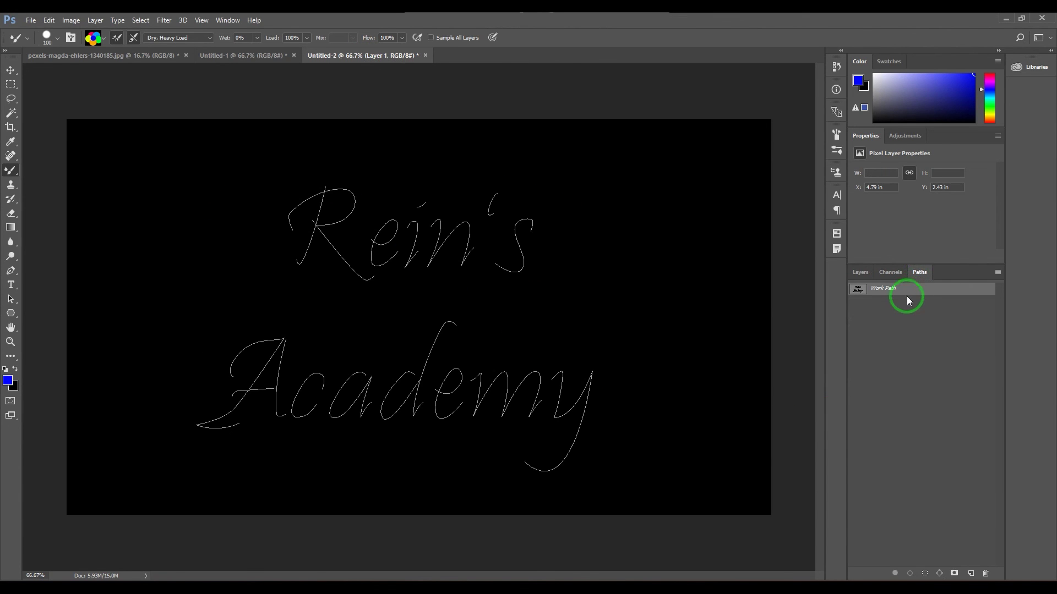
{"action": "left_click", "coordinate": [858, 272]}
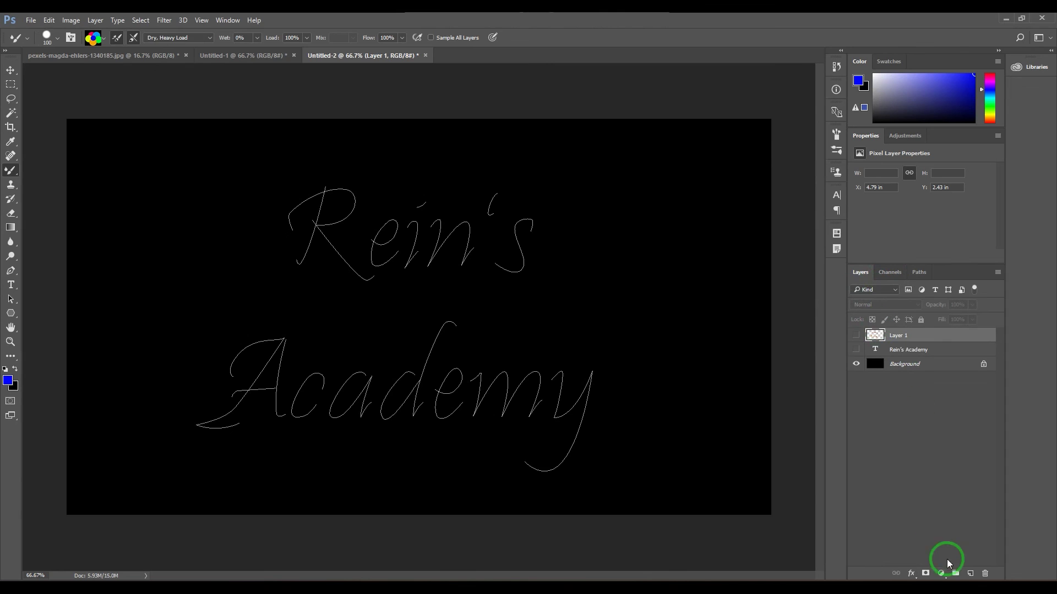
{"action": "left_click", "coordinate": [970, 573]}
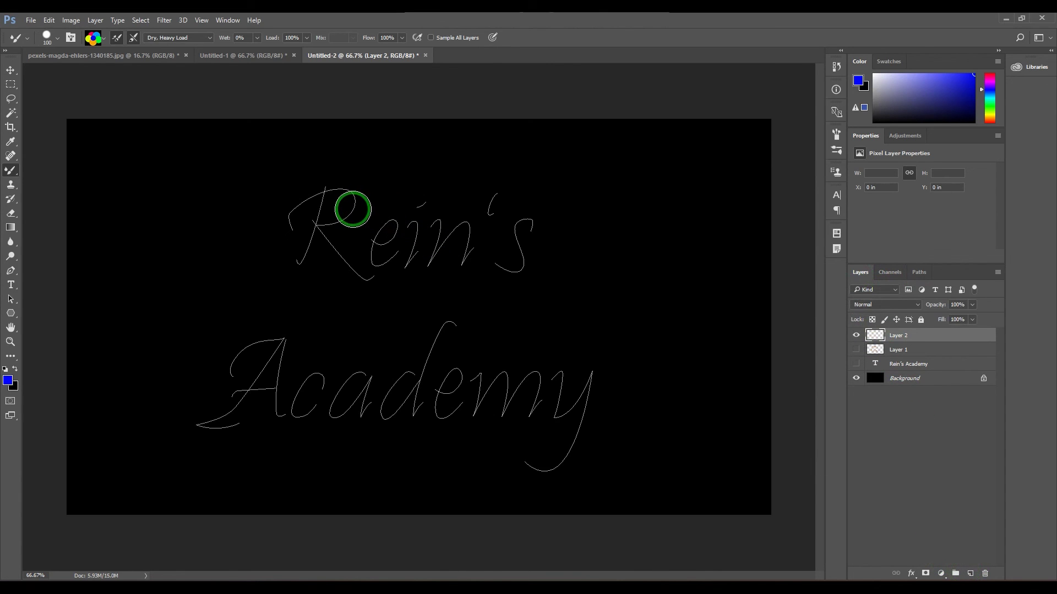
Reduce the Mixer Brush size to about 25 to suit the thin lettering path.
{"action": "key", "text": "bracketleft"}
{"action": "key", "text": "bracketleft"}
{"action": "key", "text": "bracketleft"}
{"action": "key", "text": "bracketleft"}
{"action": "key", "text": "bracketleft"}
{"action": "key", "text": "bracketleft"}
{"action": "key", "text": "bracketleft"}
{"action": "key", "text": "bracketleft"}
{"action": "key", "text": "bracketleft"}
{"action": "key", "text": "bracketleft"}
{"action": "key", "text": "bracketleft"}
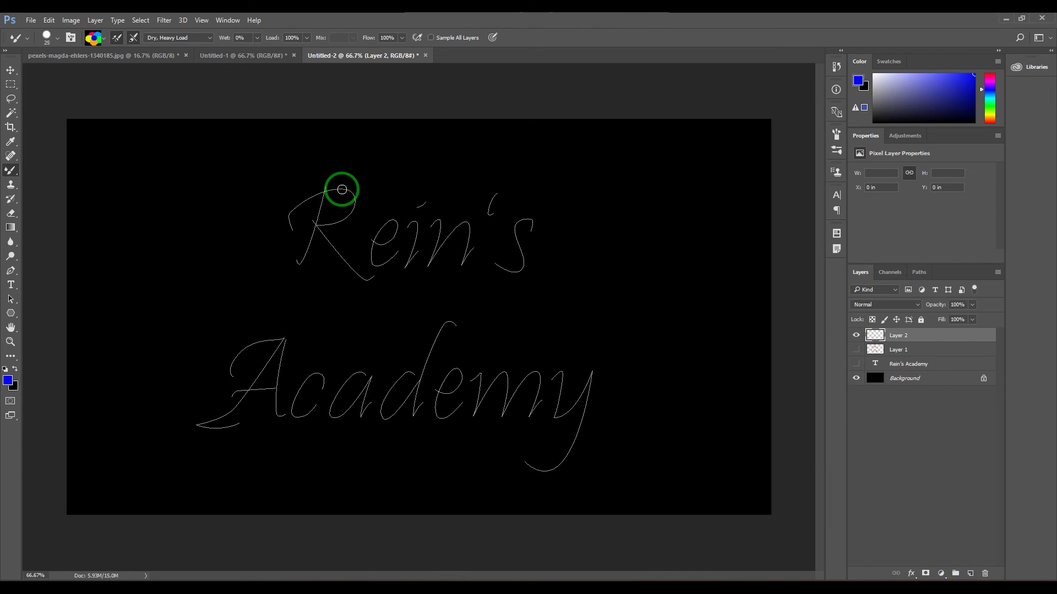
Stroke the "Rein's Academy" work path on Layer 2 with the multicoloured Mixer Brush and deselect the path to hide its outline.
{"action": "left_click", "coordinate": [10, 270]}
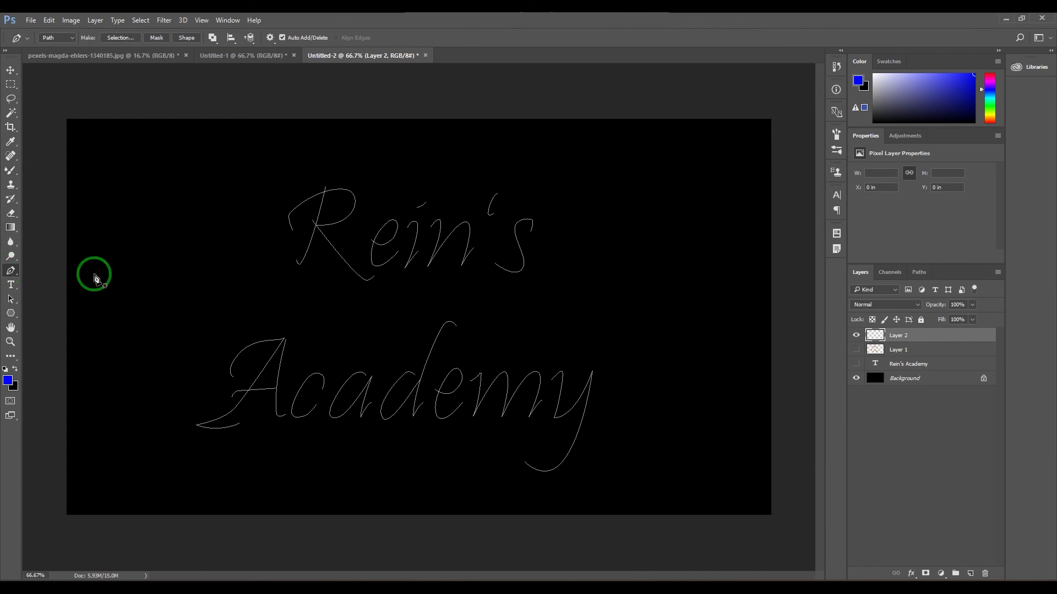
{"action": "right_click", "coordinate": [330, 219]}
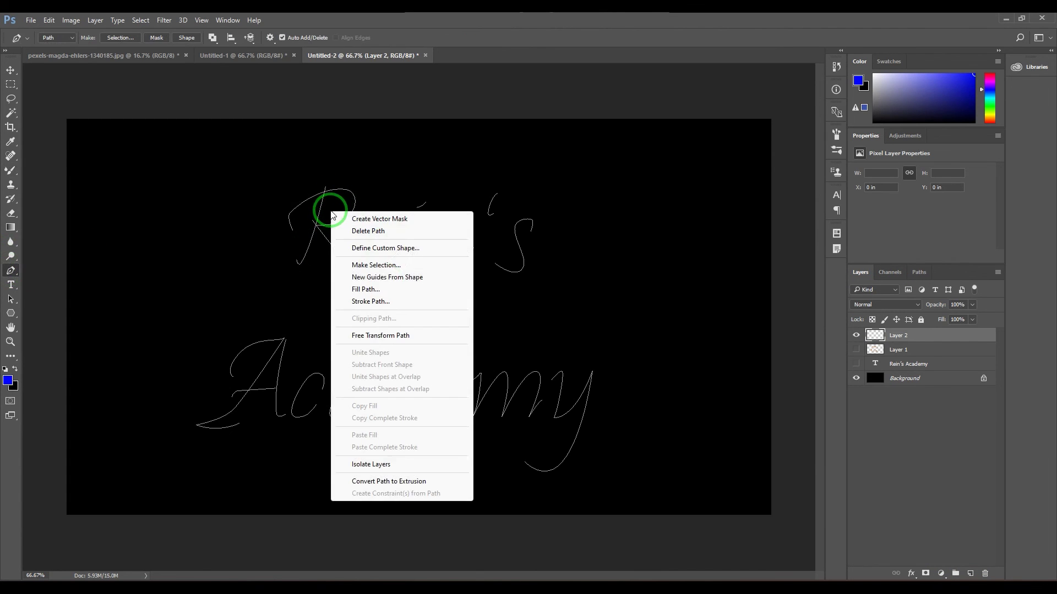
{"action": "left_click", "coordinate": [381, 299]}
{"action": "left_click", "coordinate": [602, 210]}
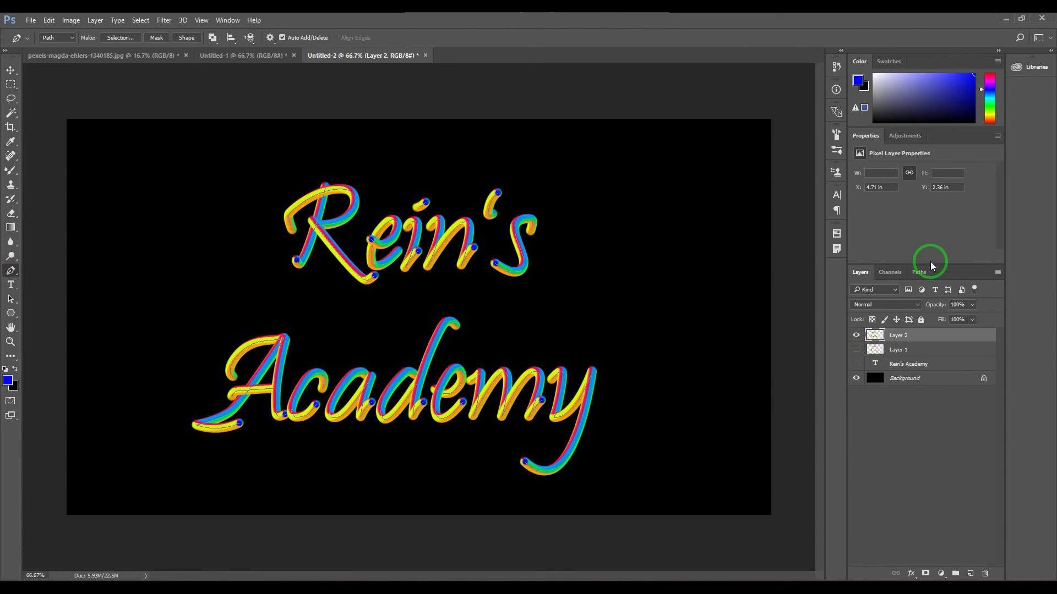
{"action": "left_click", "coordinate": [919, 272]}
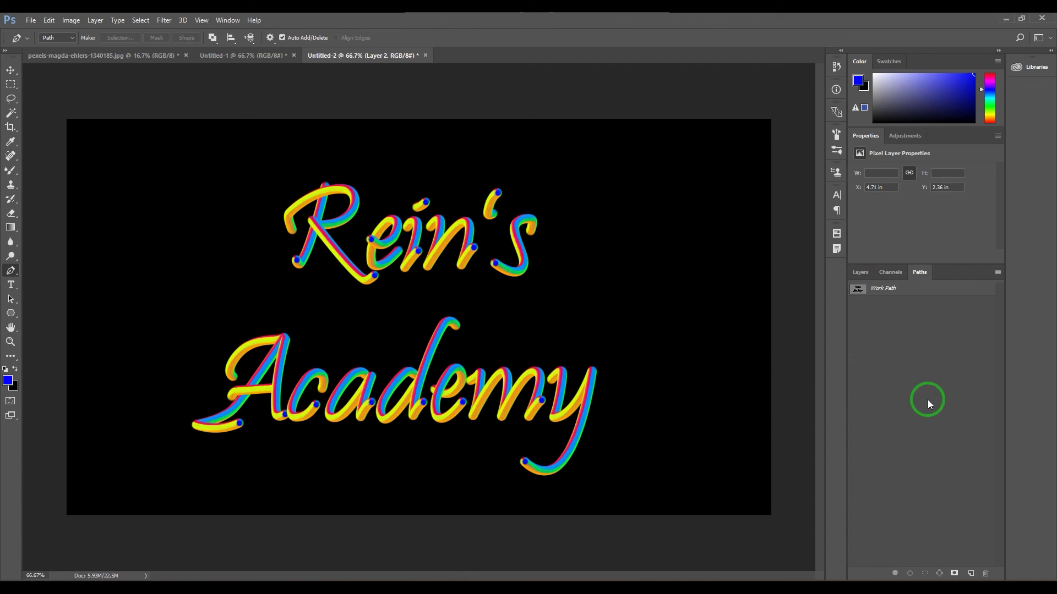